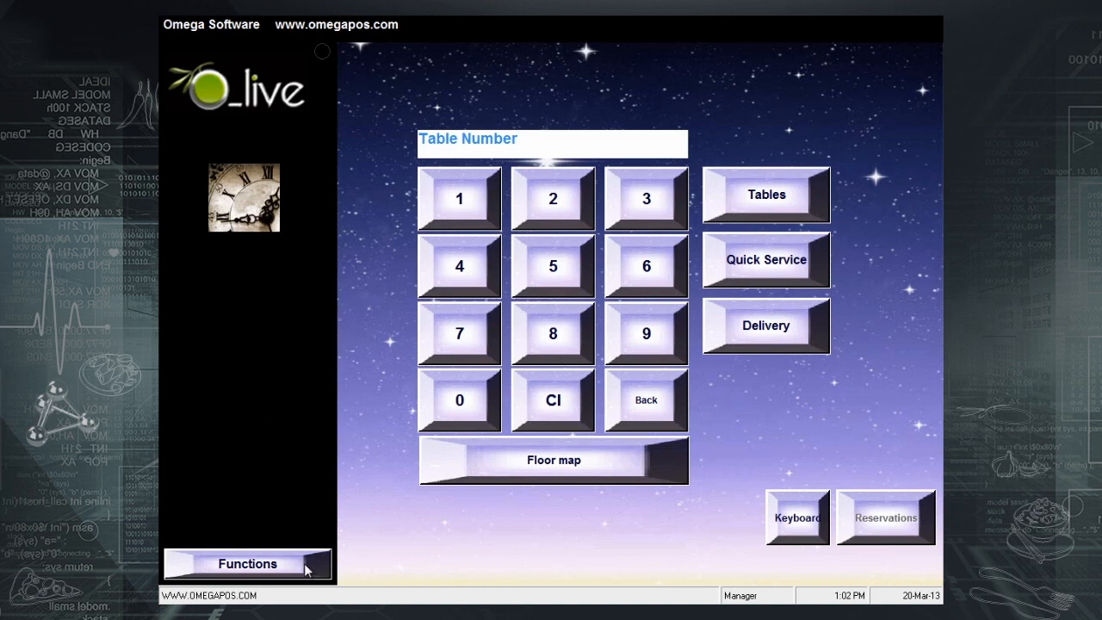
- Open the Main Reading report and scroll through it to review Net Sales of 13354.00 $
{"action": "left_click", "coordinate": [306, 568]}
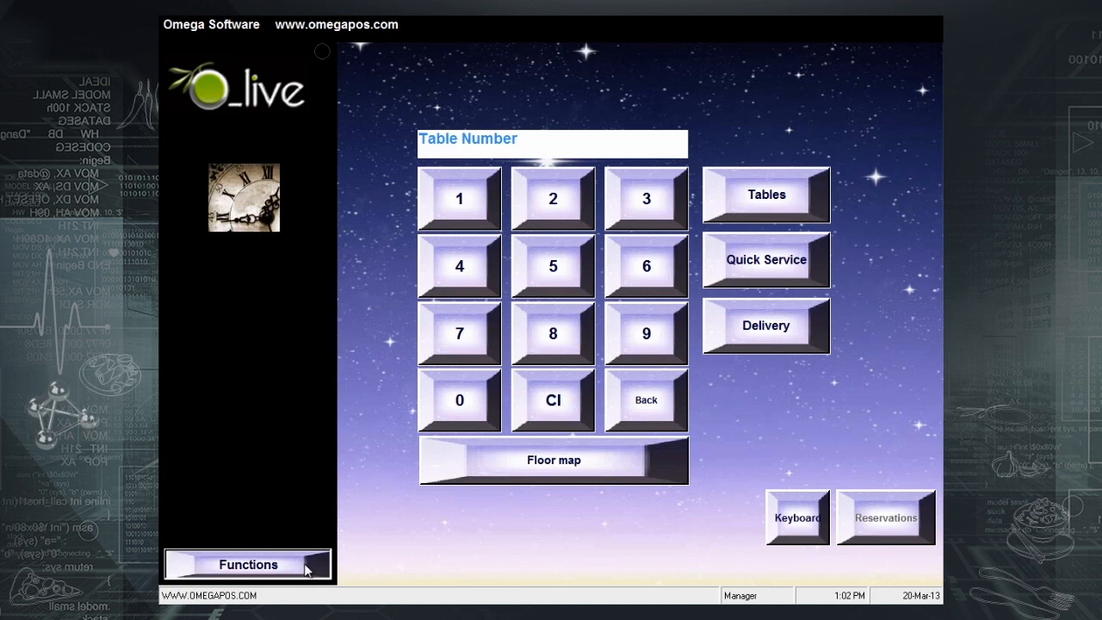
{"action": "left_click", "coordinate": [234, 419]}
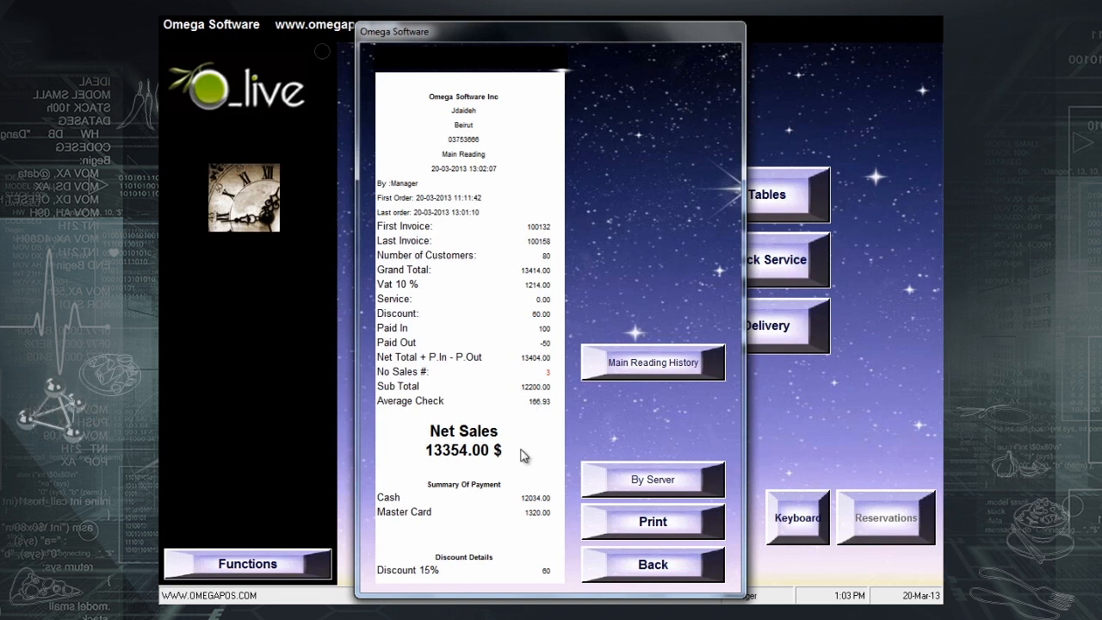
{"action": "scroll", "coordinate": [521, 448], "scroll_direction": "down", "scroll_amount": 1}
{"action": "scroll", "coordinate": [521, 448], "scroll_direction": "down", "scroll_amount": 1}
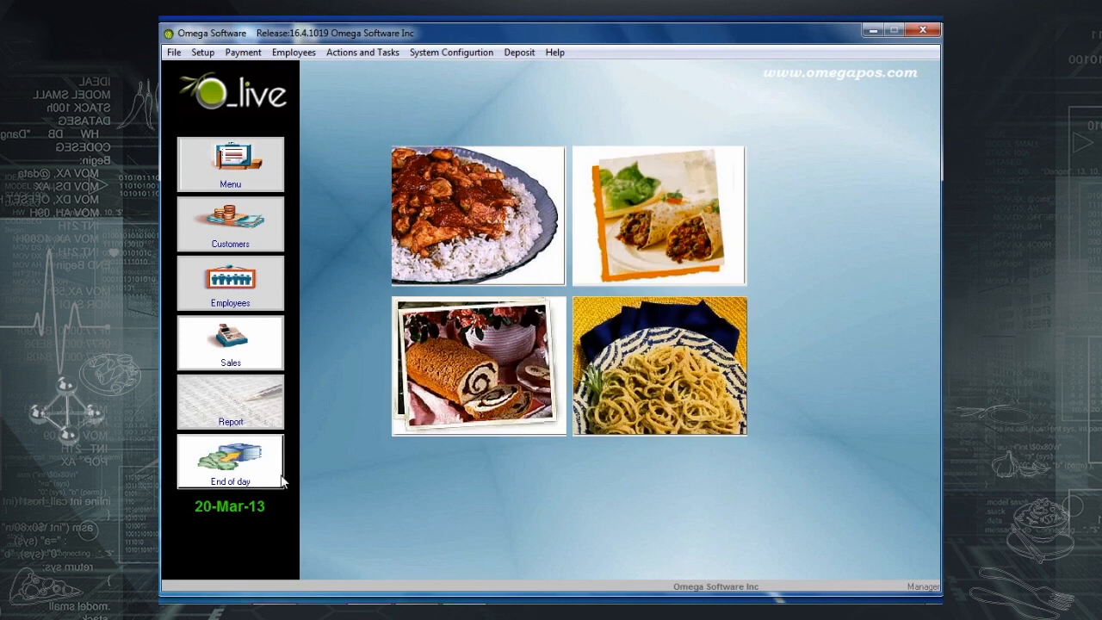
- Run End of Day for 20-Mar-13 and acknowledge the success message
{"action": "left_click", "coordinate": [273, 475]}
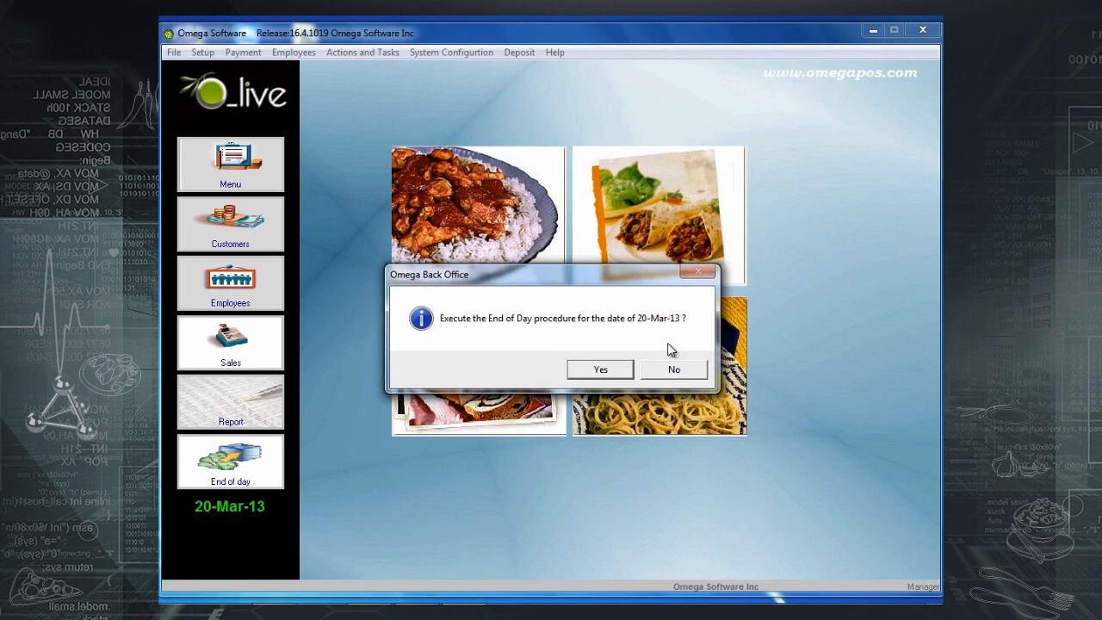
{"action": "left_click", "coordinate": [618, 371]}
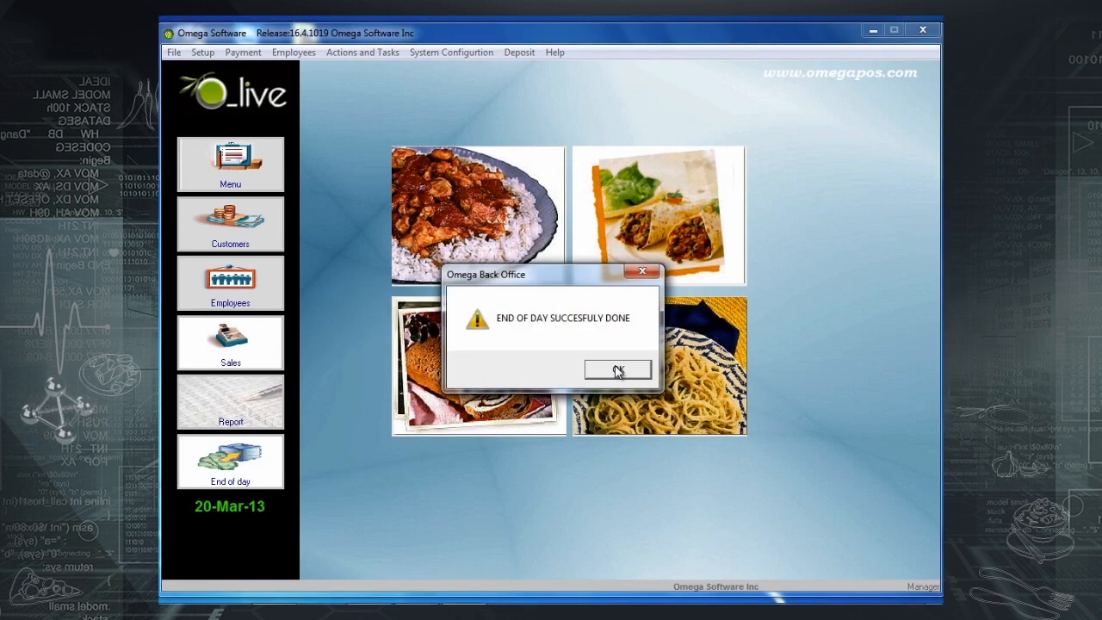
{"action": "left_click", "coordinate": [618, 371]}
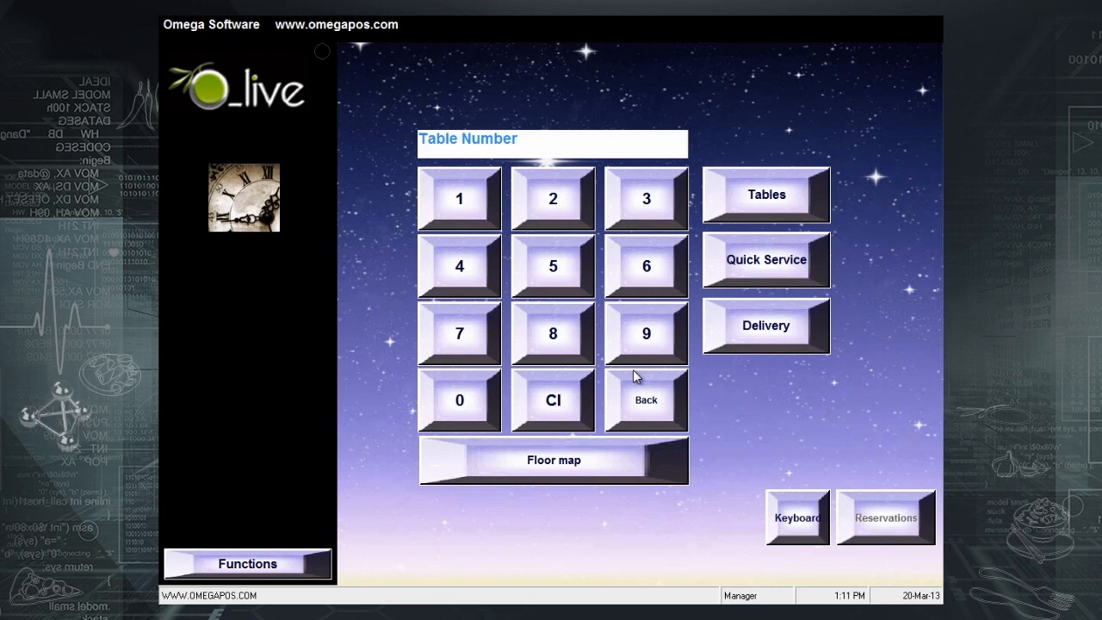
- Switch to Back Office and enter the four-digit access code on the keypad
{"action": "left_click", "coordinate": [253, 563]}
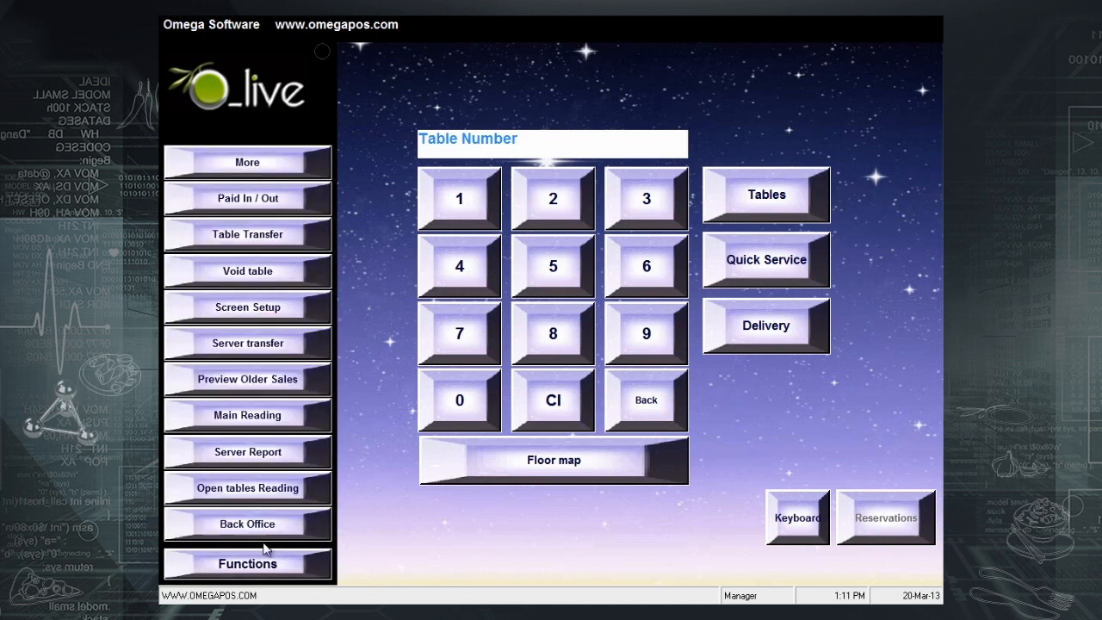
{"action": "left_click", "coordinate": [277, 536]}
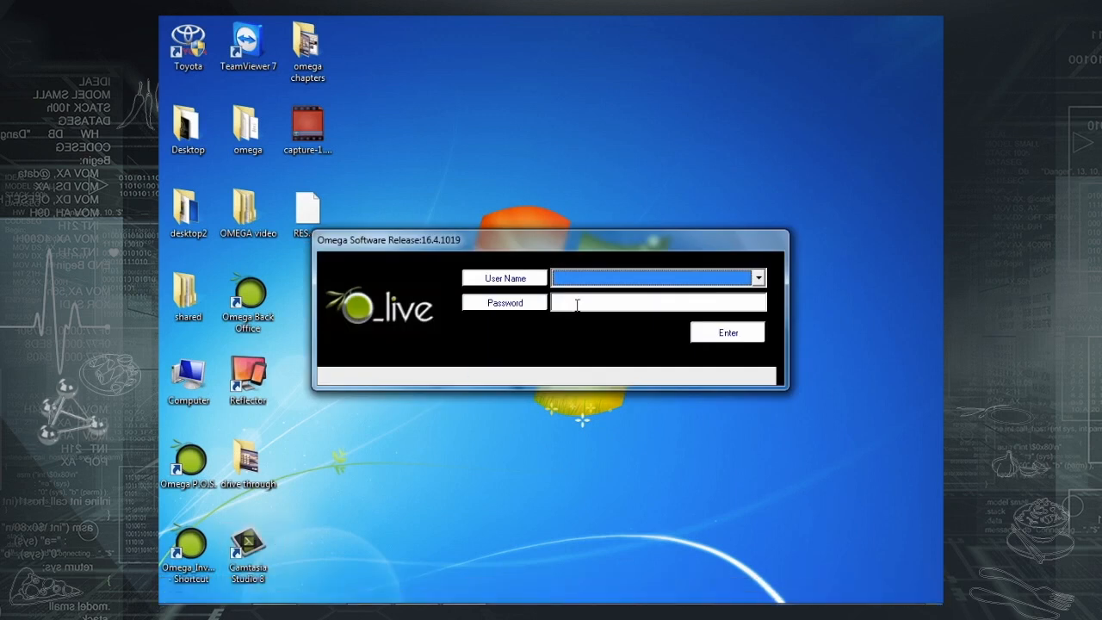
{"action": "left_click", "coordinate": [577, 305]}
{"action": "left_click", "coordinate": [509, 310]}
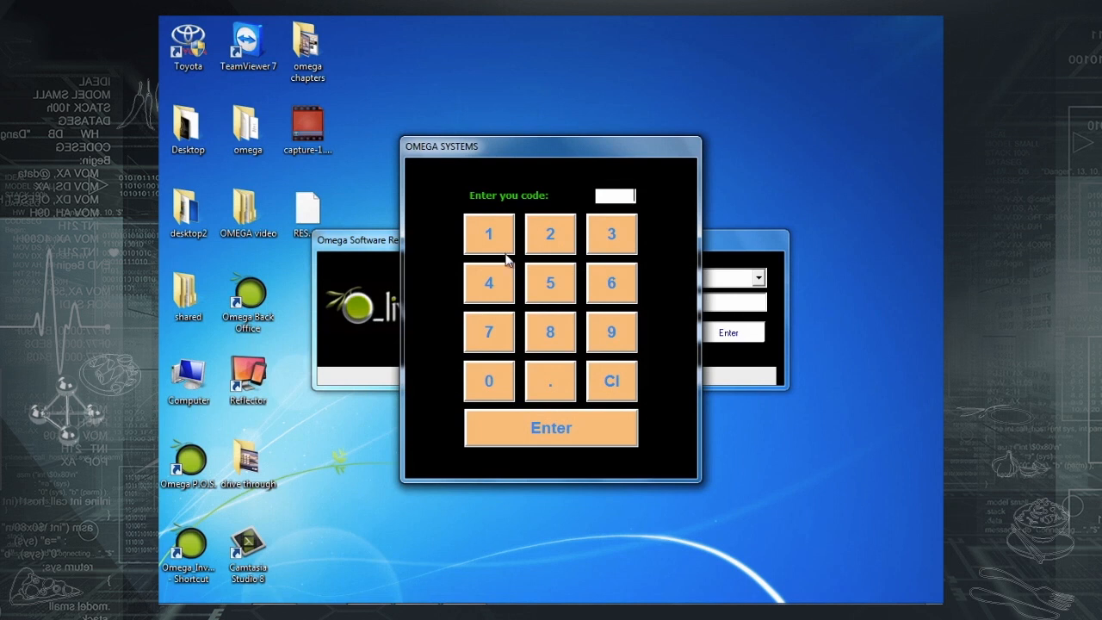
{"action": "left_click", "coordinate": [500, 239]}
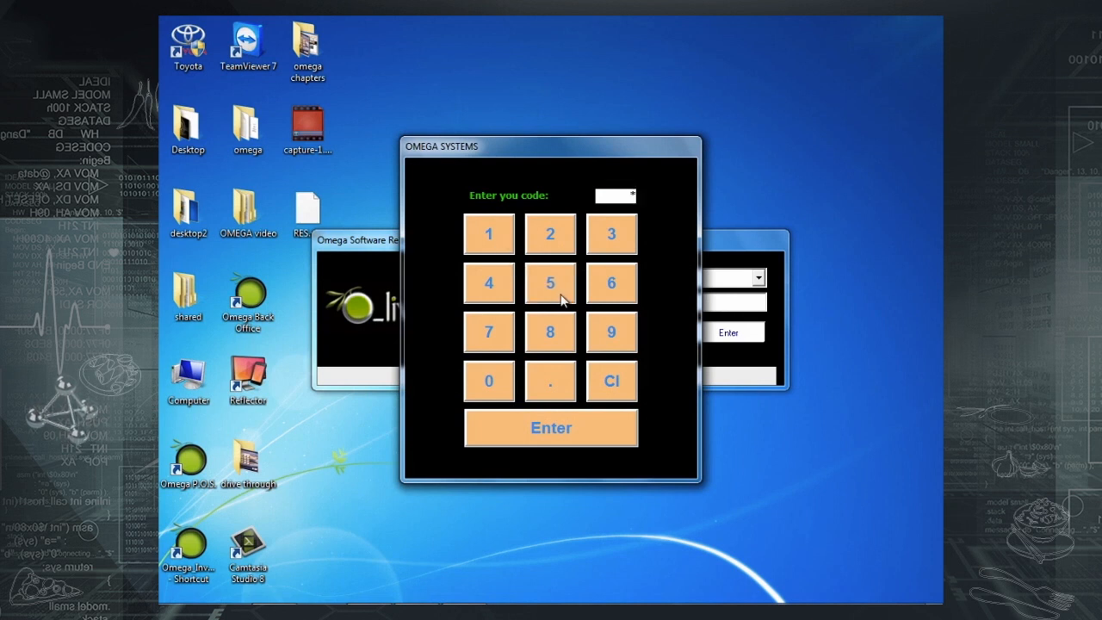
{"action": "left_click", "coordinate": [624, 298]}
{"action": "left_click", "coordinate": [488, 327]}
{"action": "left_click", "coordinate": [554, 332]}
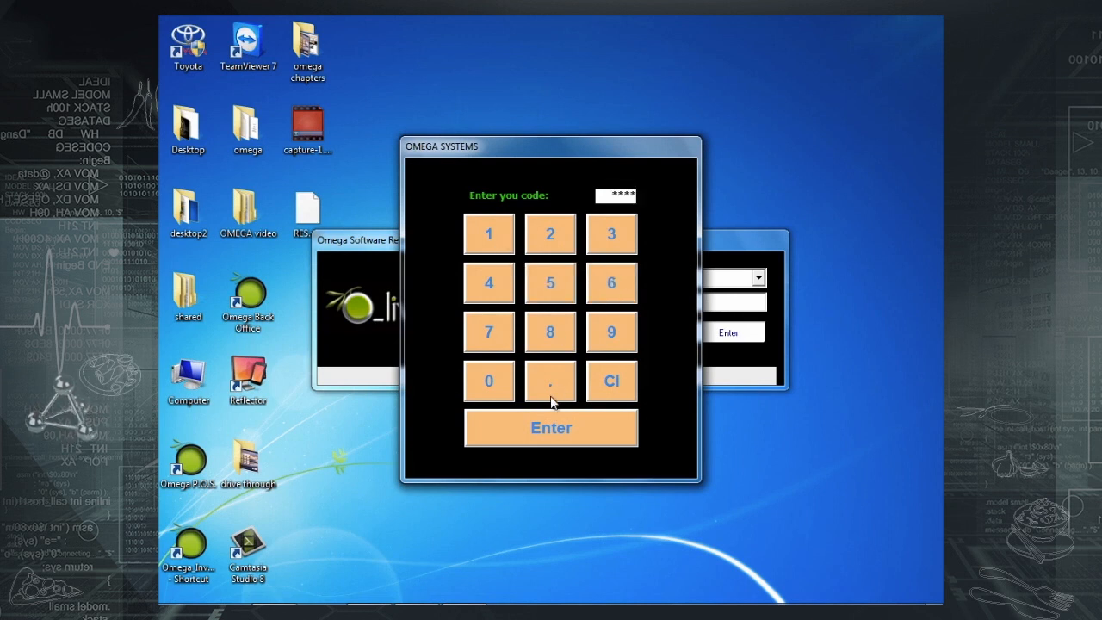
{"action": "left_click", "coordinate": [534, 430]}
- Log in and run End of Day for 20-Mar-13, dismissing the success message
{"action": "left_click", "coordinate": [736, 336]}
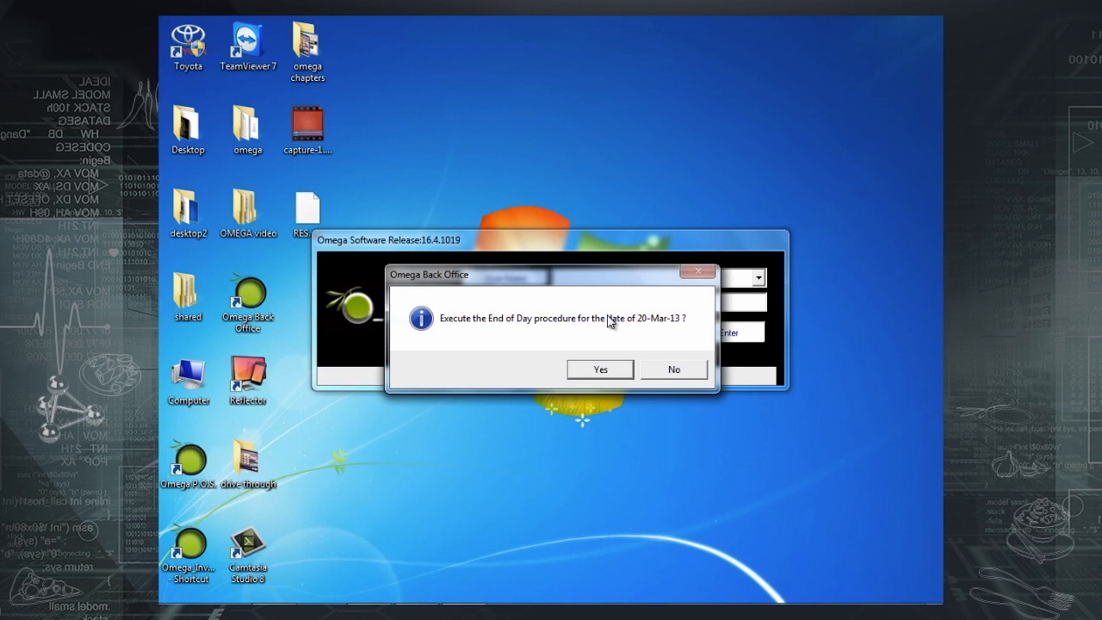
{"action": "left_click", "coordinate": [586, 372]}
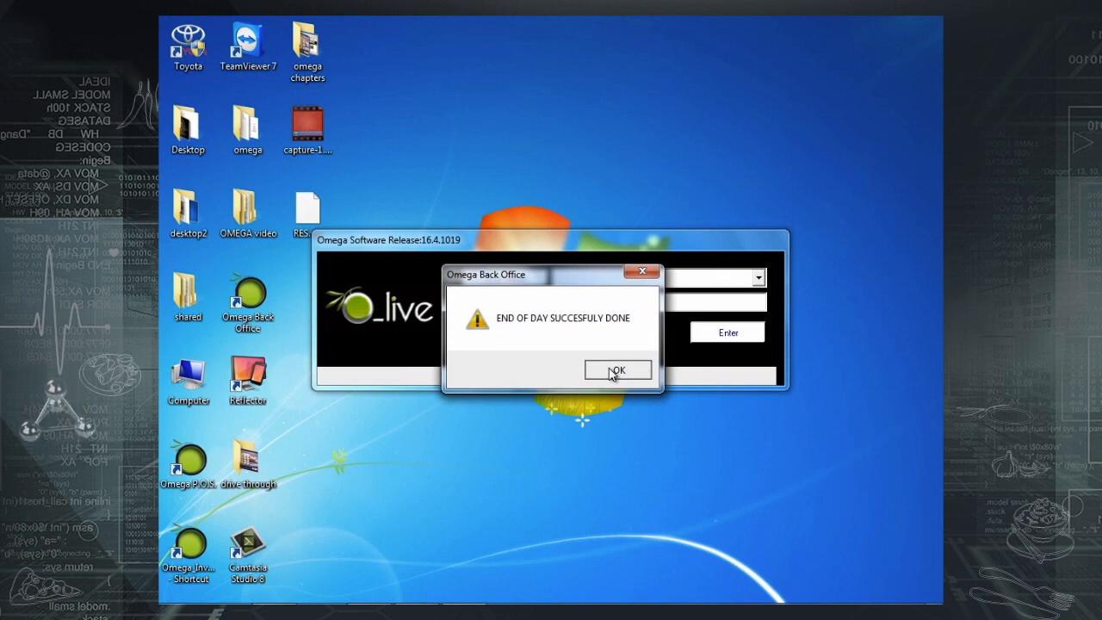
{"action": "left_click", "coordinate": [613, 372]}
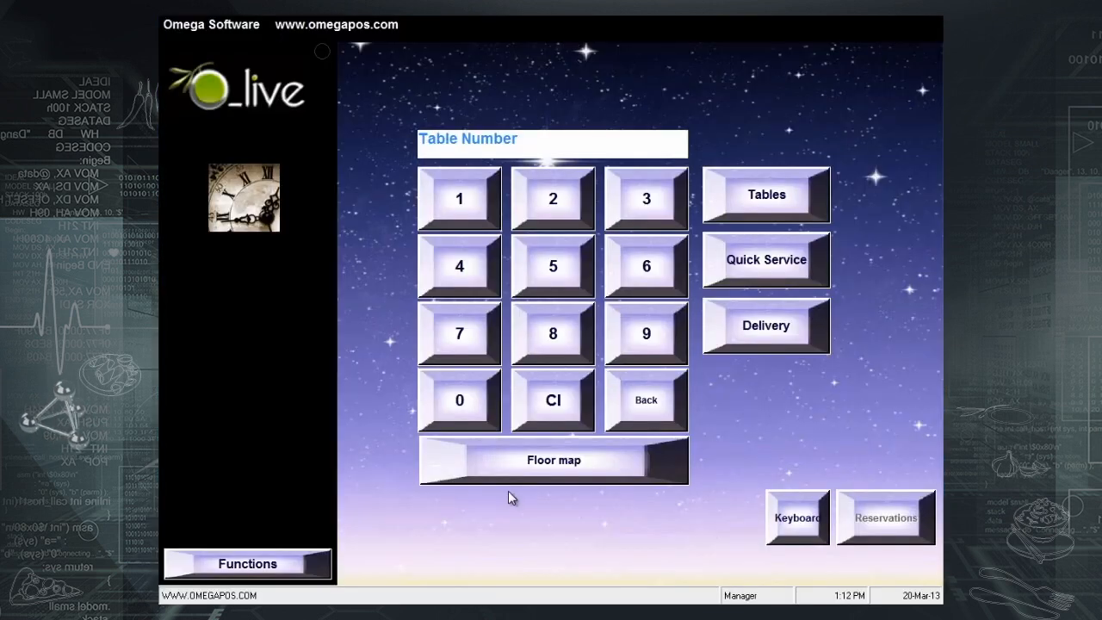
- Open a fresh Main Reading showing Net Sales of 5318.50 $ and 2 open tables
{"action": "left_click", "coordinate": [284, 564]}
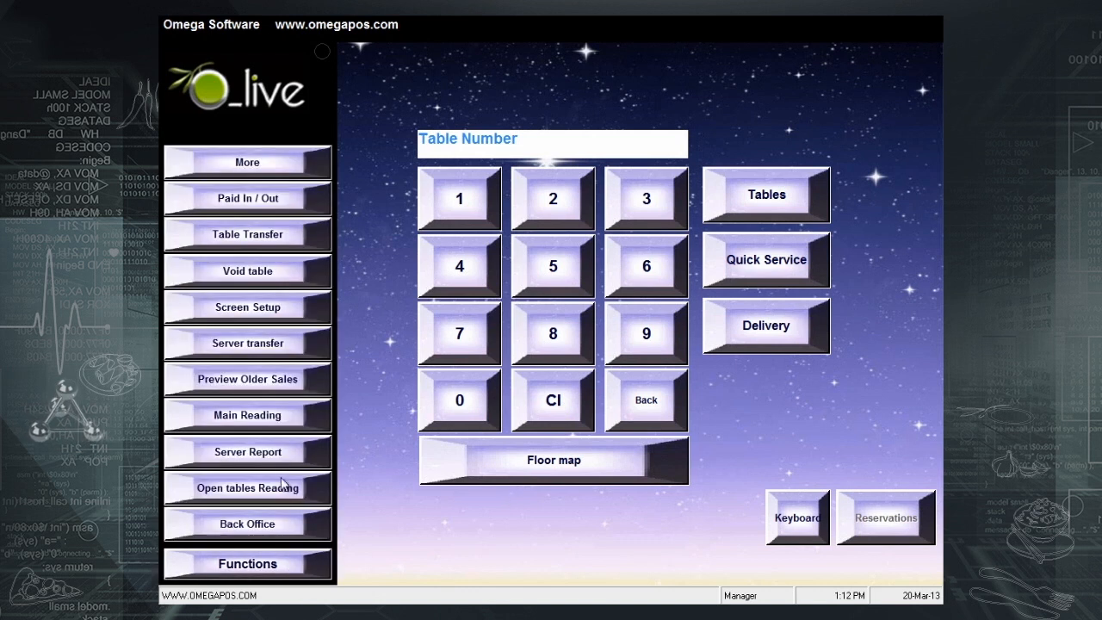
{"action": "left_click", "coordinate": [267, 416]}
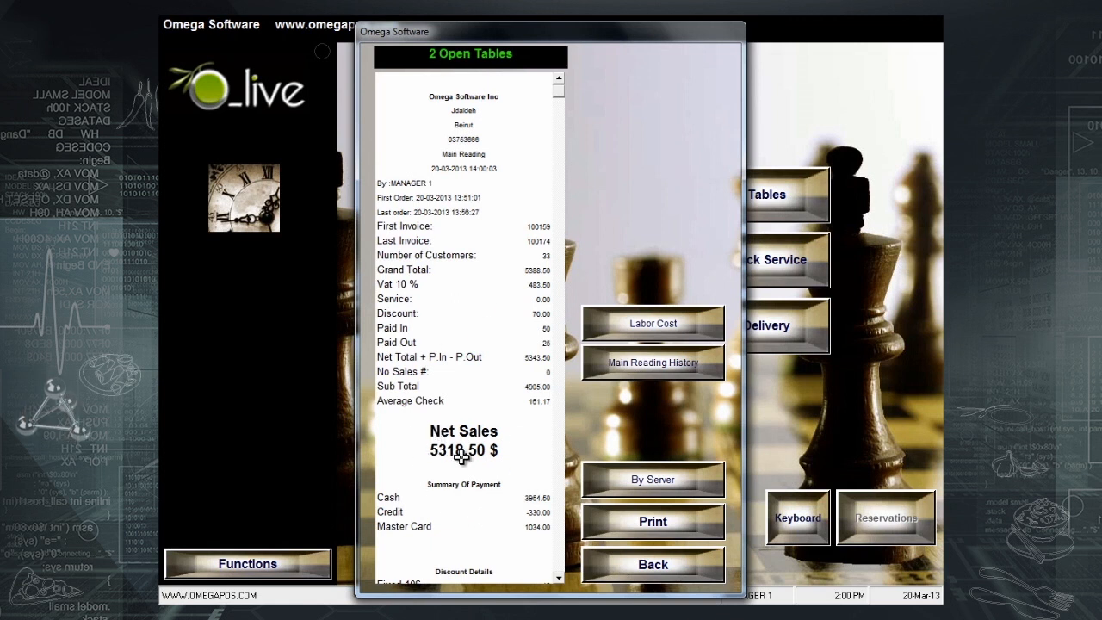
- Review the Net Sales 5318.50 $ entry and the Menu: Tables section of the reading
{"action": "left_click", "coordinate": [518, 423]}
{"action": "scroll", "coordinate": [517, 423], "scroll_direction": "down", "scroll_amount": 1}
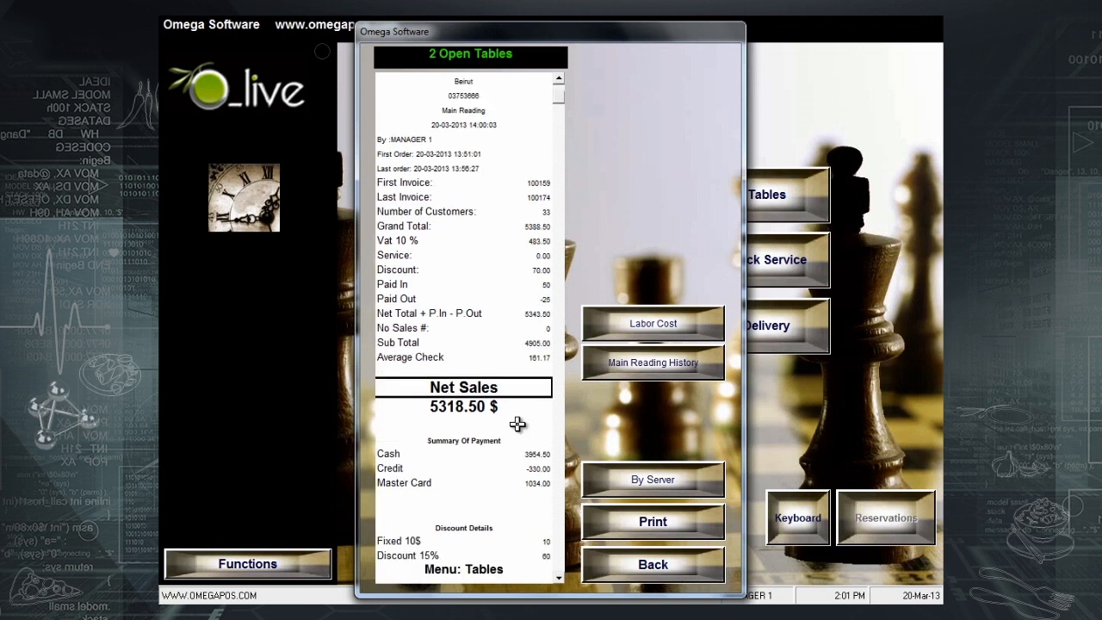
{"action": "scroll", "coordinate": [518, 424], "scroll_direction": "down", "scroll_amount": 2}
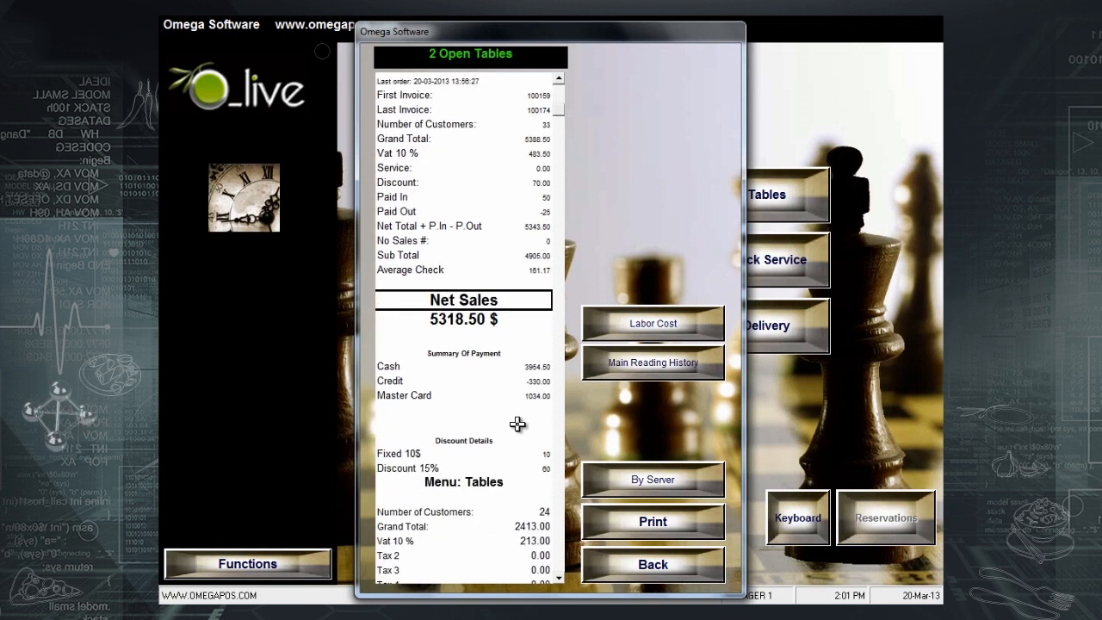
{"action": "scroll", "coordinate": [517, 424], "scroll_direction": "down", "scroll_amount": 1}
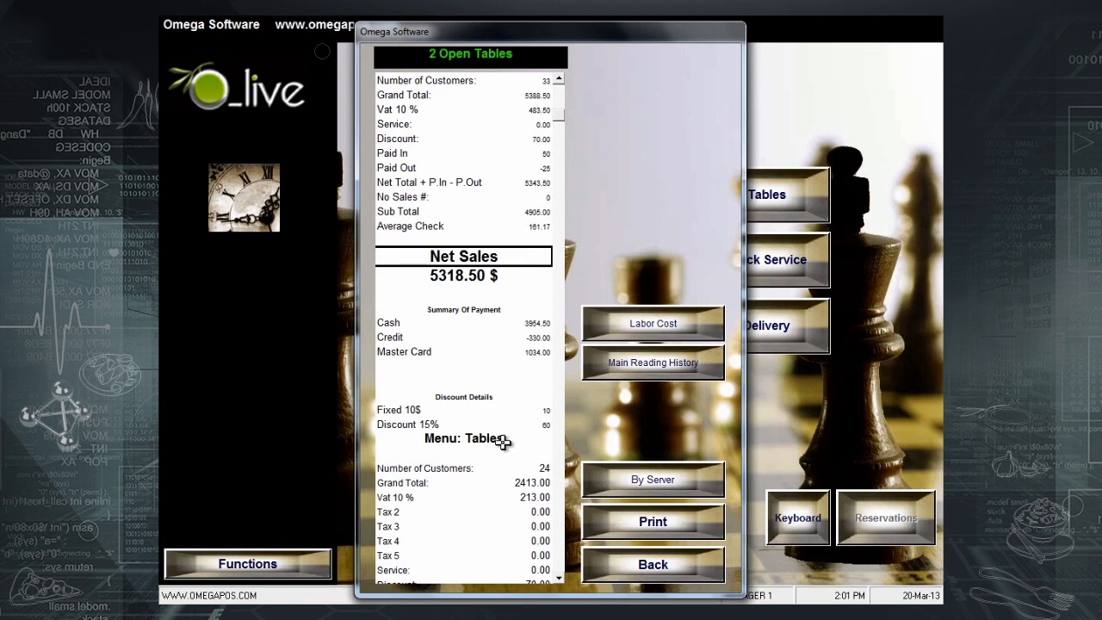
{"action": "left_click", "coordinate": [500, 439]}
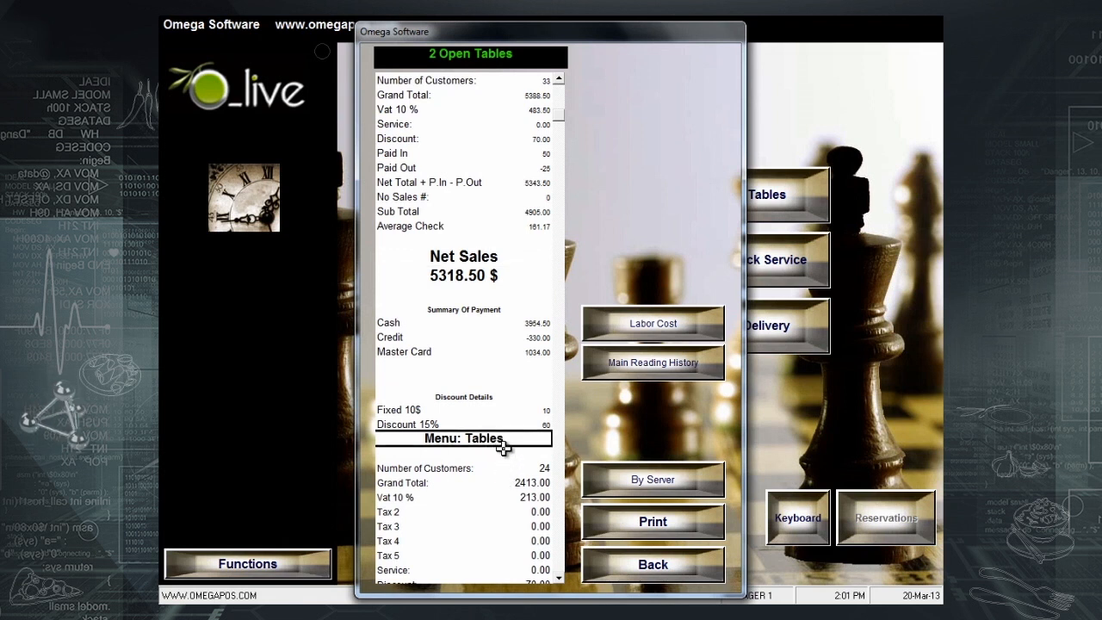
{"action": "scroll", "coordinate": [503, 445], "scroll_direction": "down", "scroll_amount": 1}
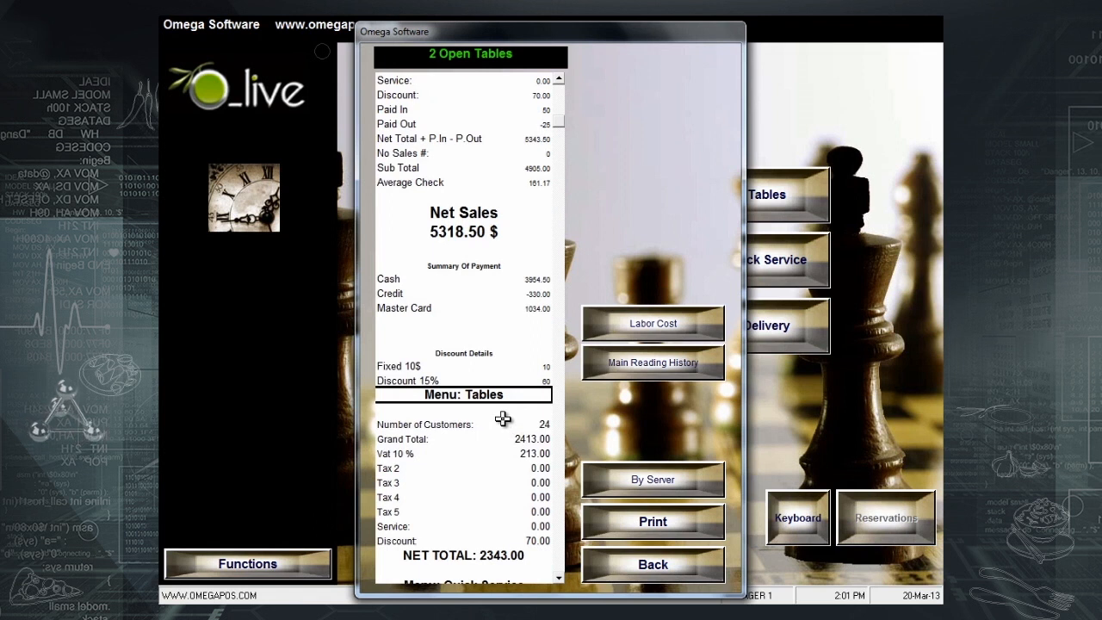
{"action": "scroll", "coordinate": [503, 402], "scroll_direction": "down", "scroll_amount": 1}
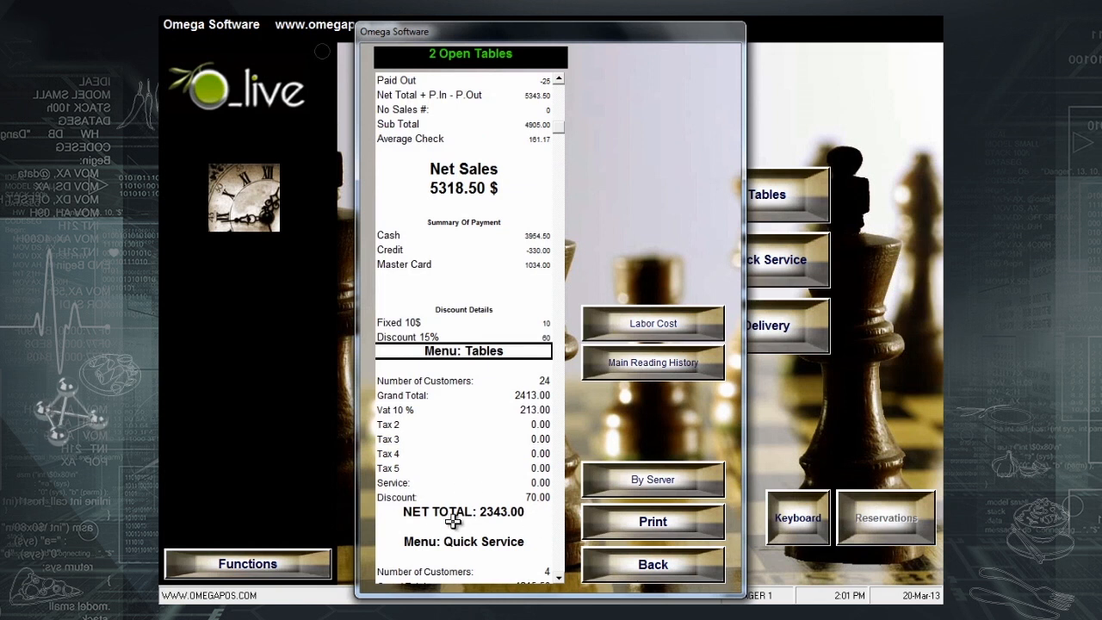
{"action": "scroll", "coordinate": [497, 541], "scroll_direction": "down", "scroll_amount": 1}
- Scroll through Quick Service and the paid in/out, category, item, void and check summaries
{"action": "left_click", "coordinate": [498, 498]}
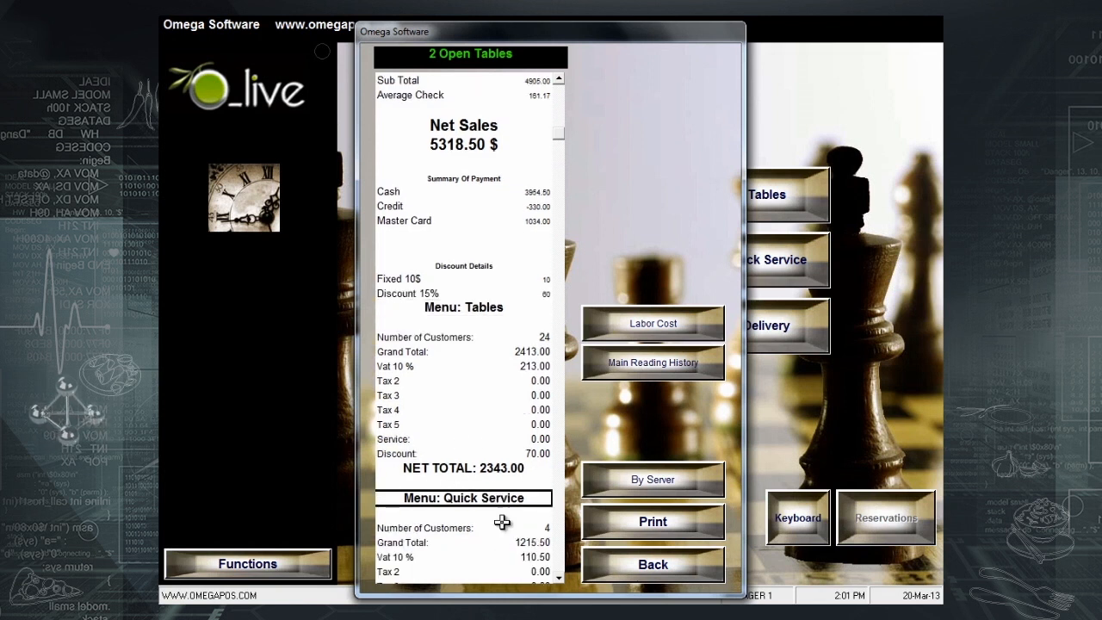
{"action": "scroll", "coordinate": [502, 519], "scroll_direction": "down", "scroll_amount": 2}
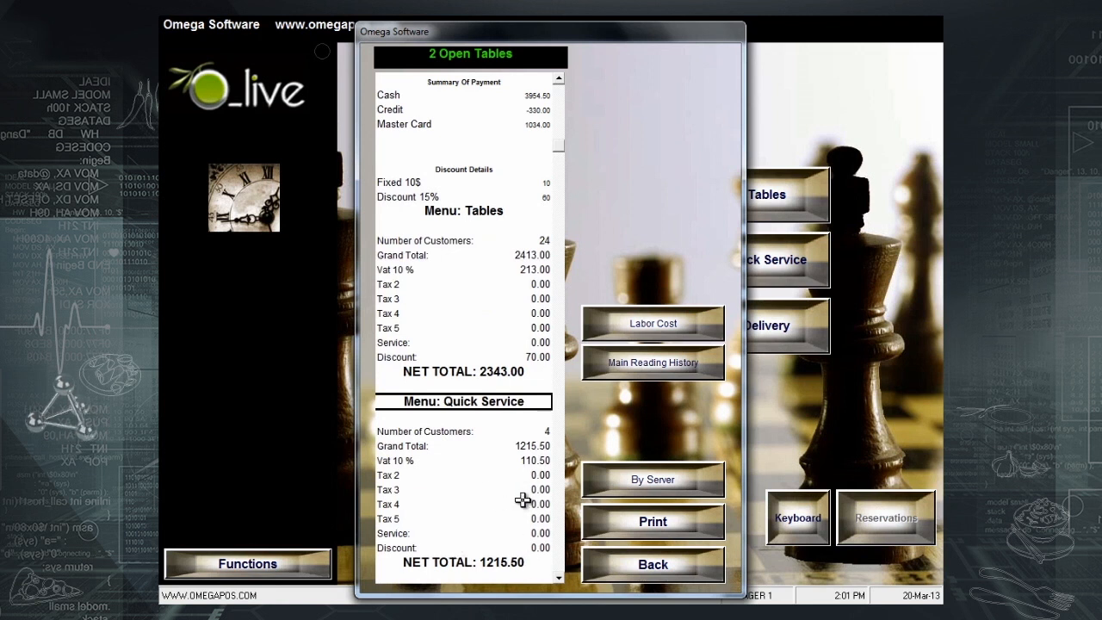
{"action": "scroll", "coordinate": [523, 502], "scroll_direction": "down", "scroll_amount": 3}
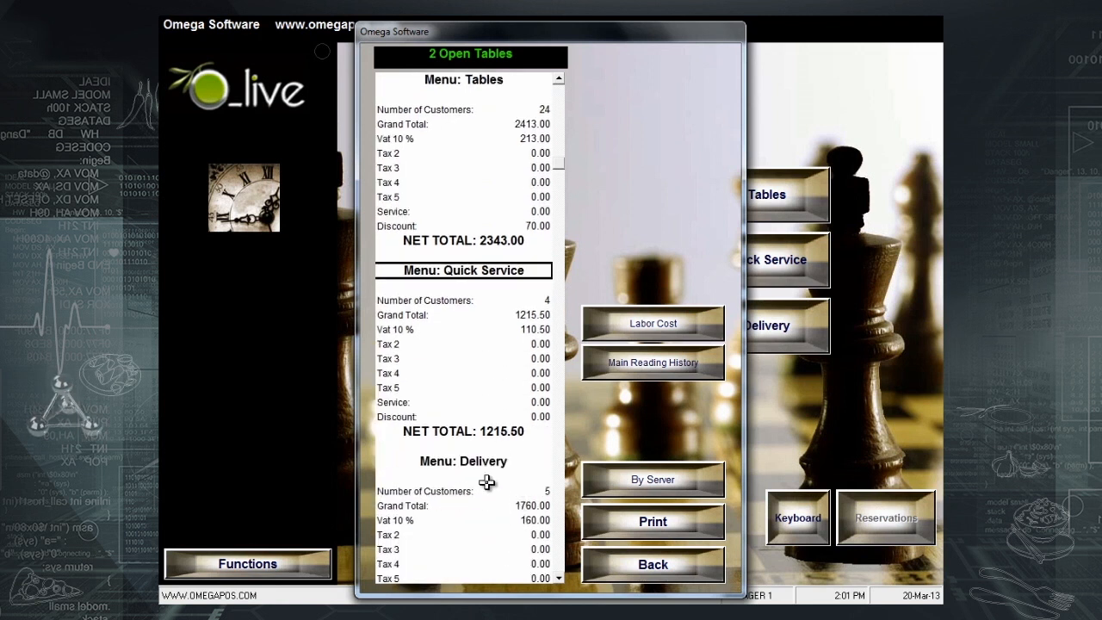
{"action": "scroll", "coordinate": [484, 487], "scroll_direction": "down", "scroll_amount": 2}
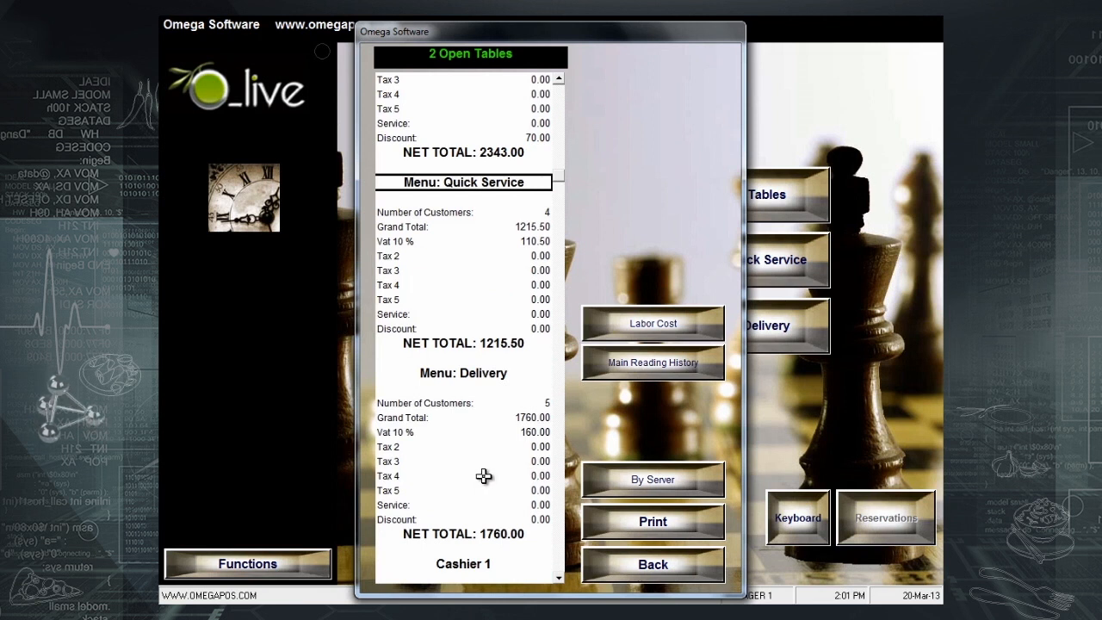
{"action": "scroll", "coordinate": [484, 476], "scroll_direction": "down", "scroll_amount": 1}
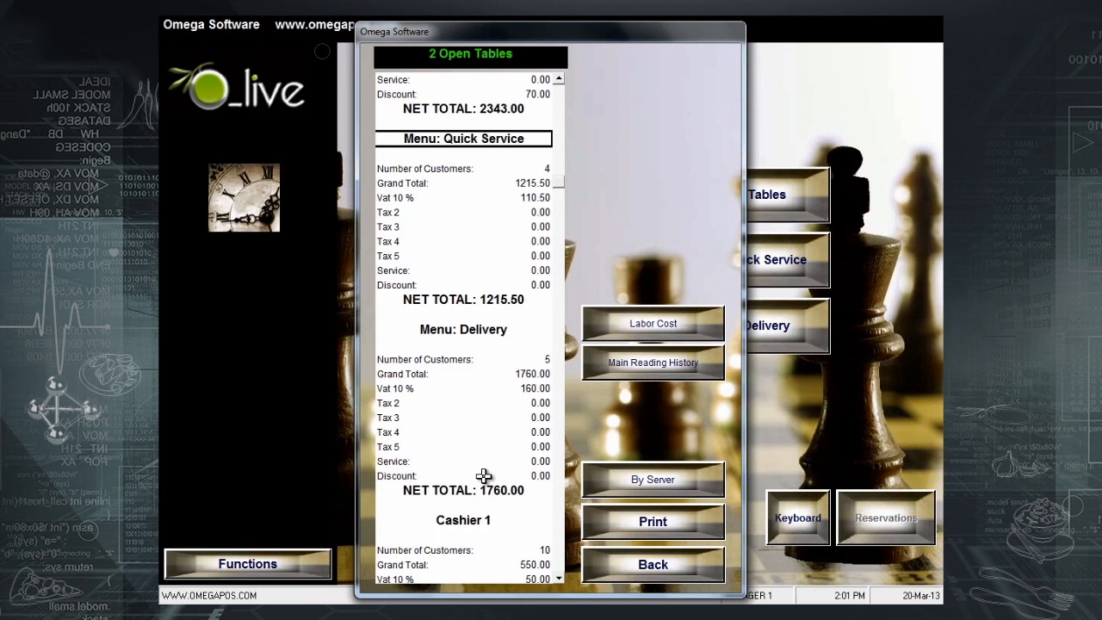
{"action": "scroll", "coordinate": [495, 515], "scroll_direction": "down", "scroll_amount": 1}
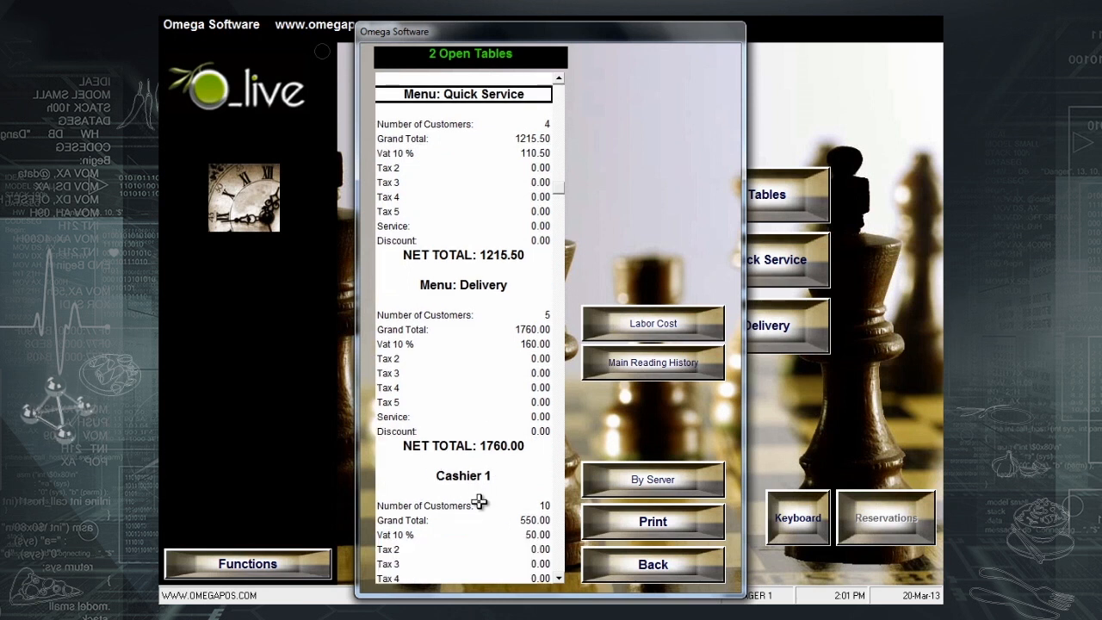
{"action": "scroll", "coordinate": [479, 501], "scroll_direction": "down", "scroll_amount": 4}
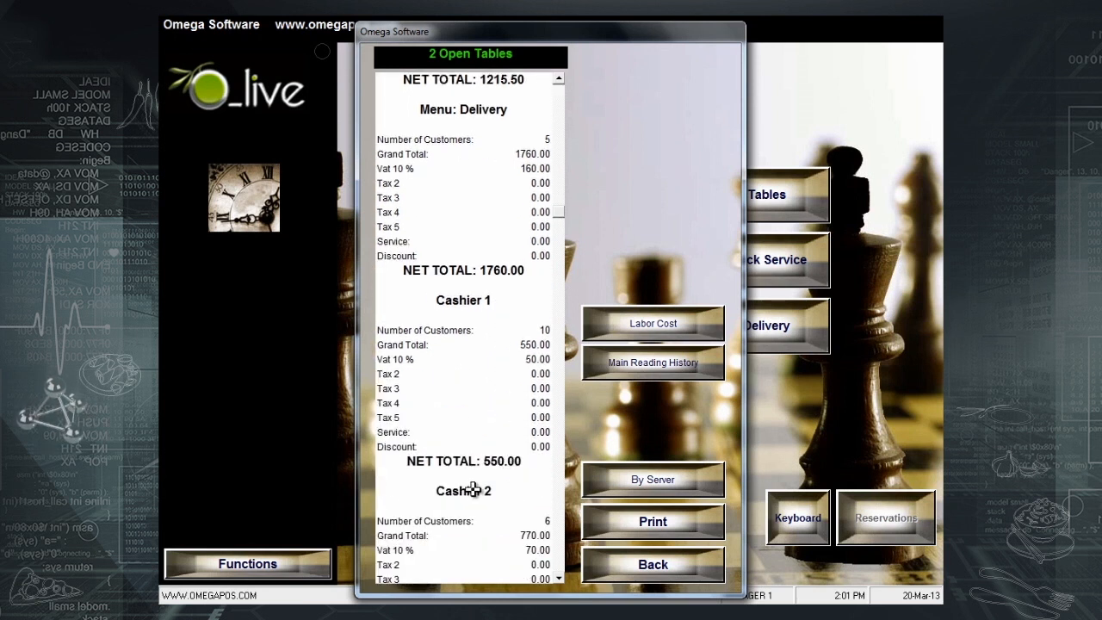
{"action": "scroll", "coordinate": [469, 513], "scroll_direction": "down", "scroll_amount": 3}
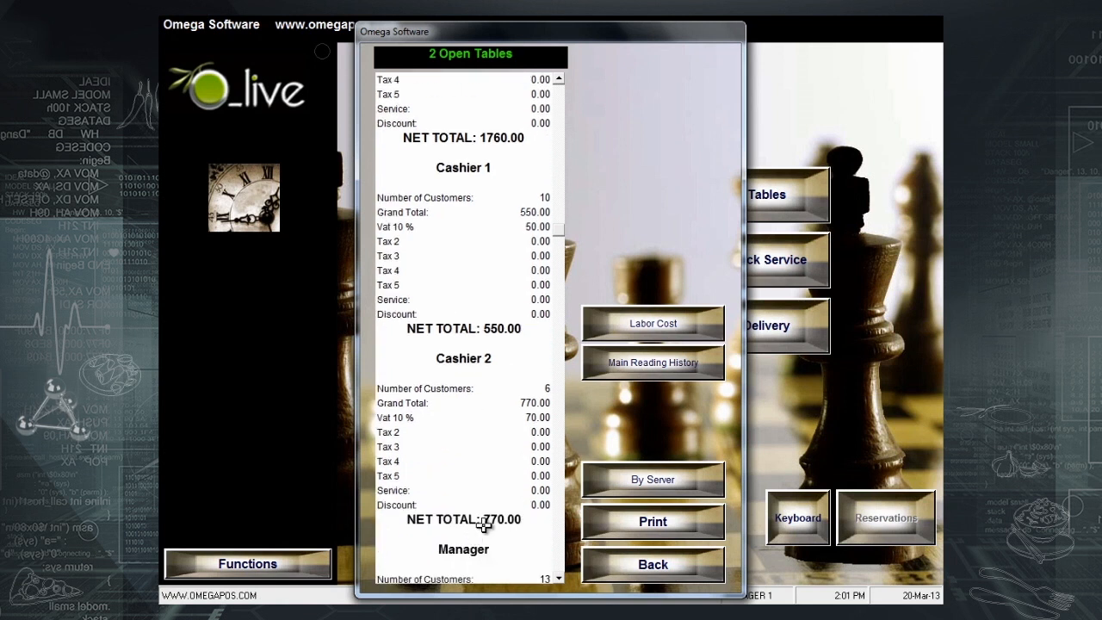
{"action": "scroll", "coordinate": [524, 523], "scroll_direction": "down", "scroll_amount": 2}
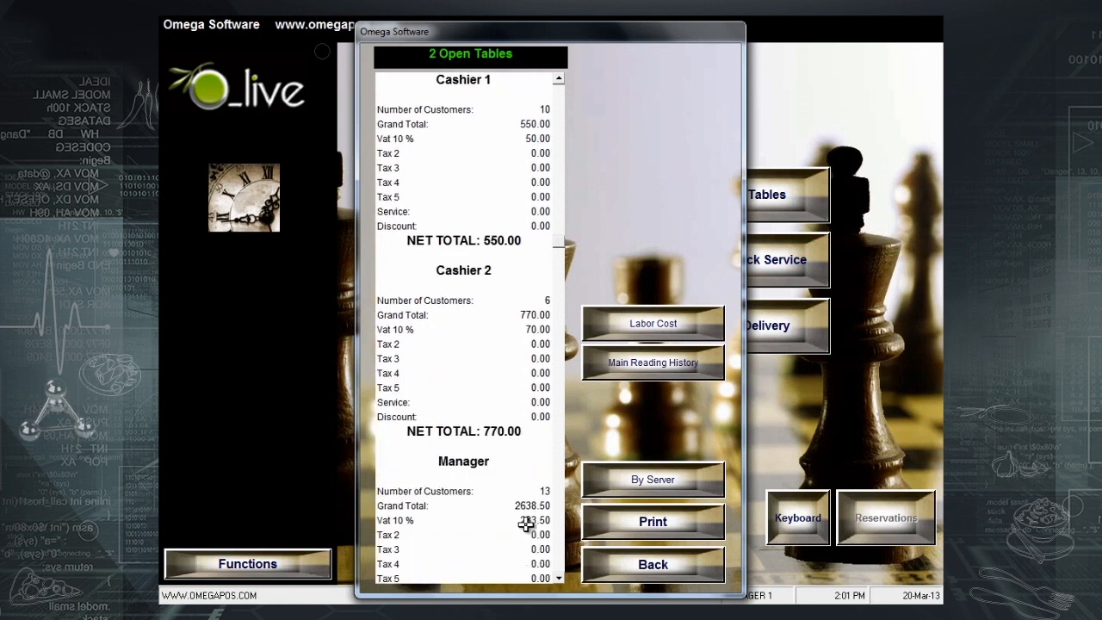
{"action": "scroll", "coordinate": [517, 515], "scroll_direction": "down", "scroll_amount": 2}
{"action": "scroll", "coordinate": [486, 523], "scroll_direction": "down", "scroll_amount": 3}
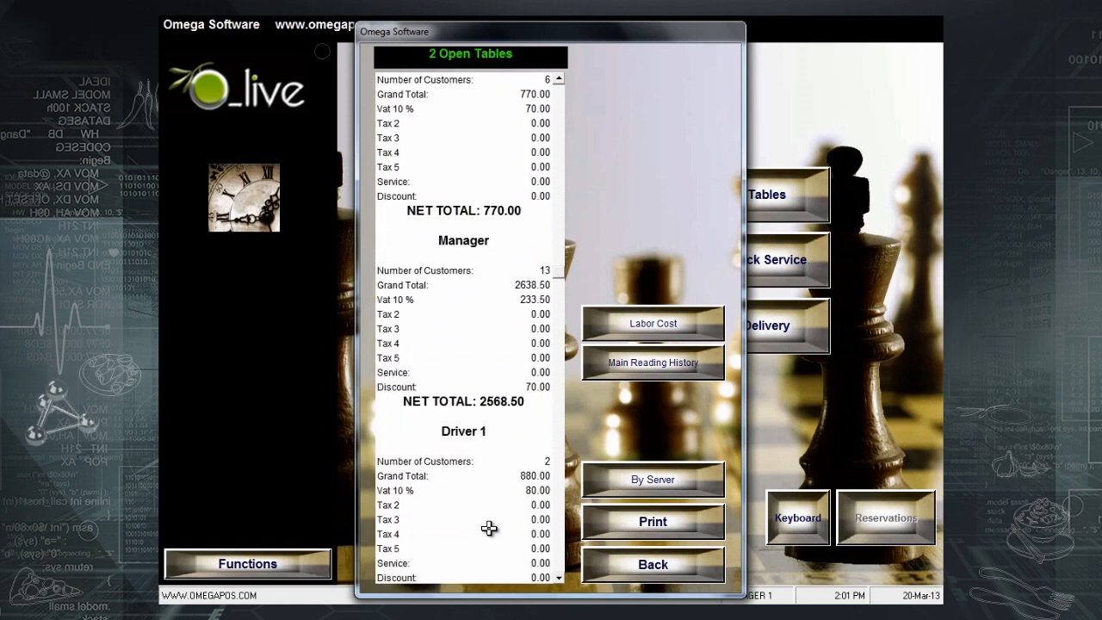
{"action": "scroll", "coordinate": [489, 528], "scroll_direction": "down", "scroll_amount": 2}
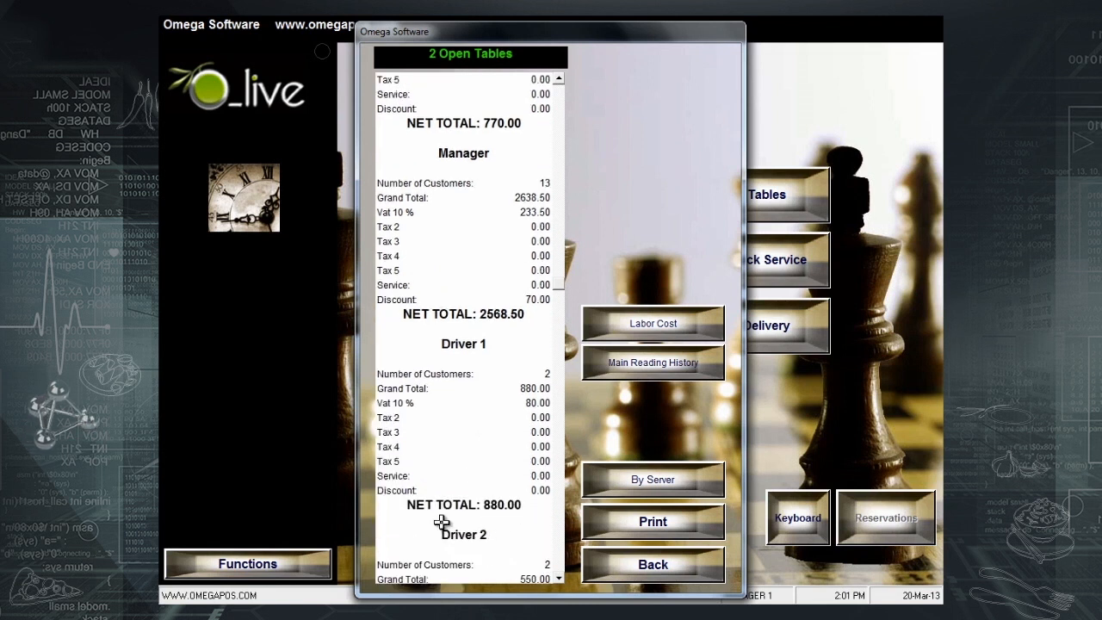
{"action": "scroll", "coordinate": [441, 522], "scroll_direction": "down", "scroll_amount": 4}
{"action": "scroll", "coordinate": [482, 523], "scroll_direction": "down", "scroll_amount": 1}
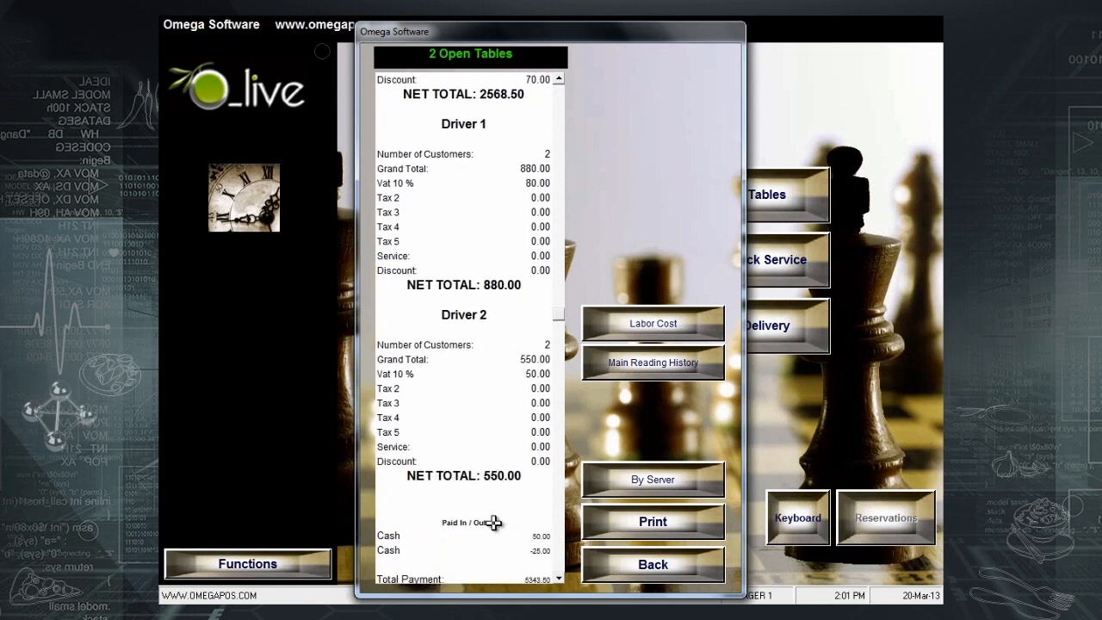
{"action": "scroll", "coordinate": [512, 510], "scroll_direction": "down", "scroll_amount": 1}
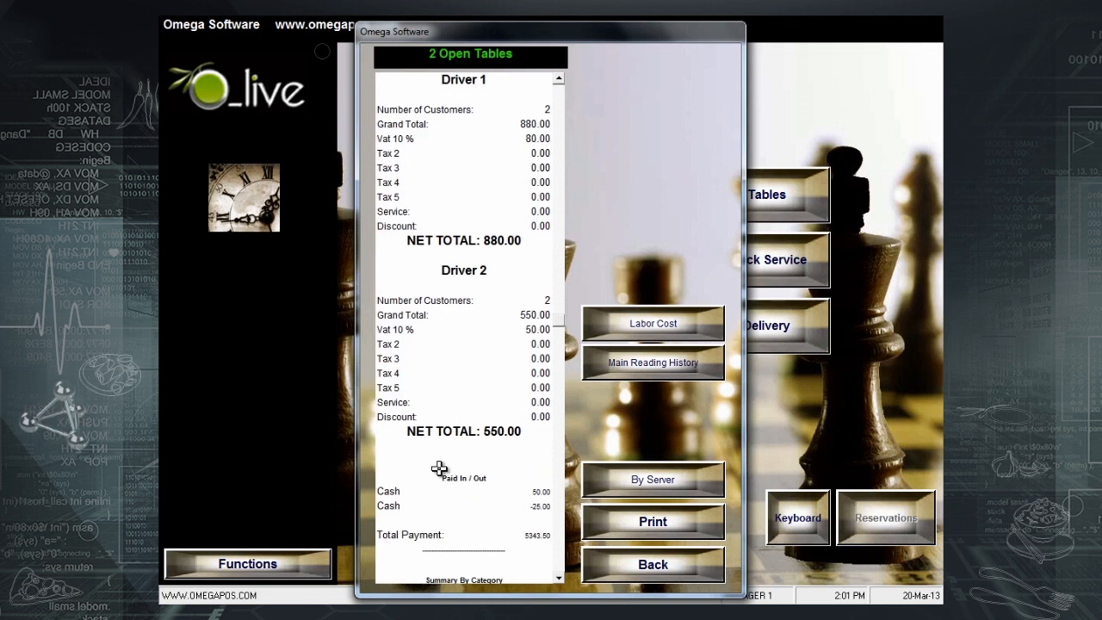
{"action": "scroll", "coordinate": [486, 562], "scroll_direction": "down", "scroll_amount": 1}
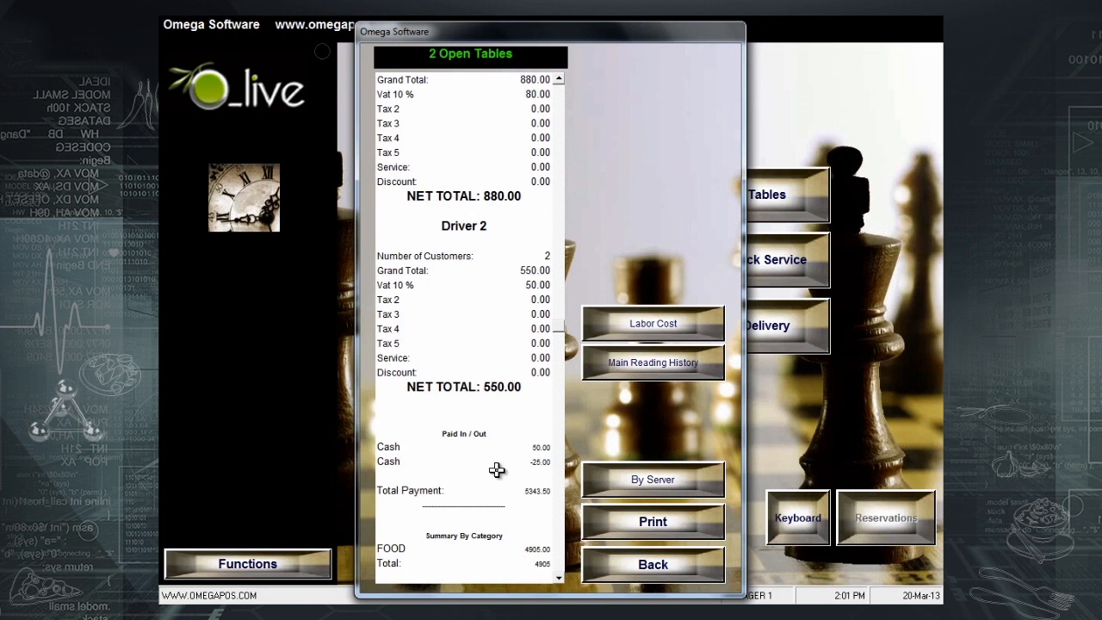
{"action": "scroll", "coordinate": [517, 527], "scroll_direction": "down", "scroll_amount": 1}
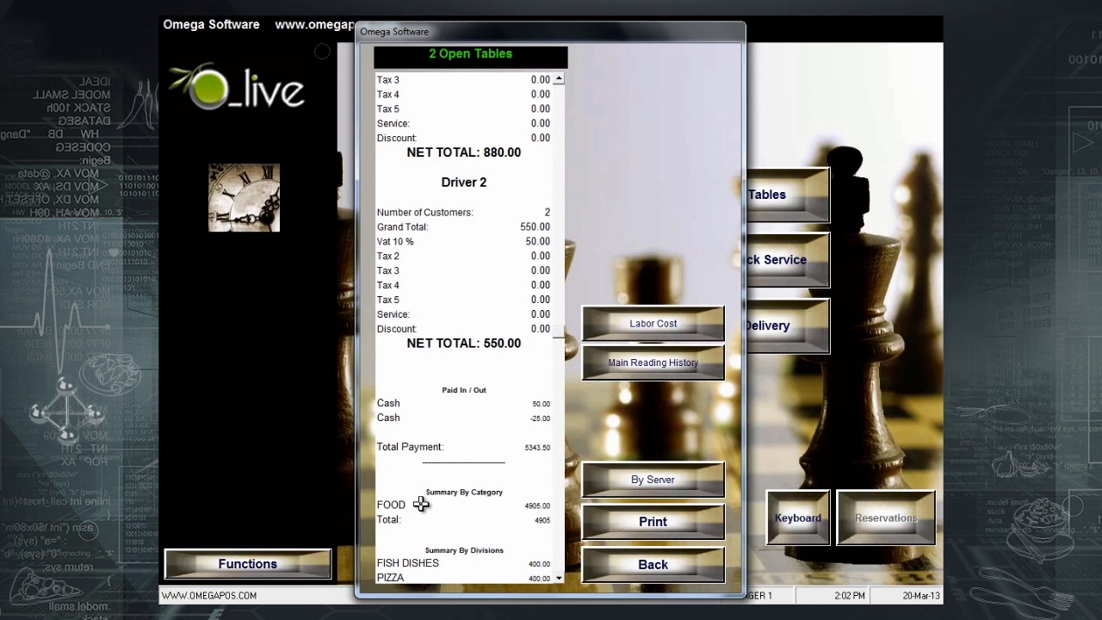
{"action": "scroll", "coordinate": [421, 505], "scroll_direction": "down", "scroll_amount": 4}
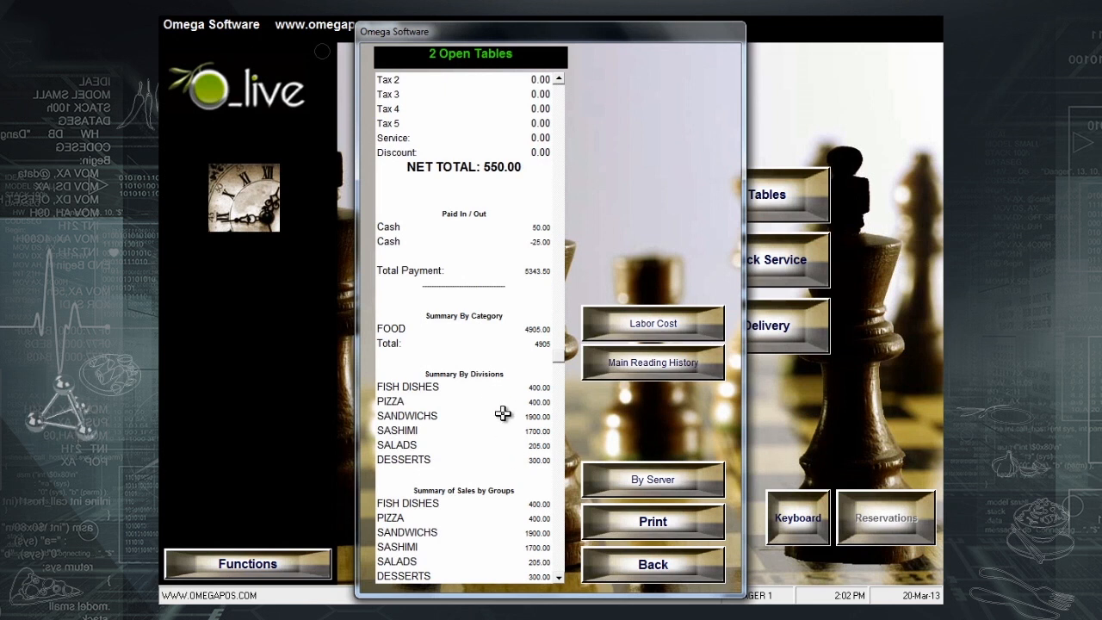
{"action": "scroll", "coordinate": [508, 444], "scroll_direction": "down", "scroll_amount": 1}
{"action": "scroll", "coordinate": [510, 485], "scroll_direction": "down", "scroll_amount": 1}
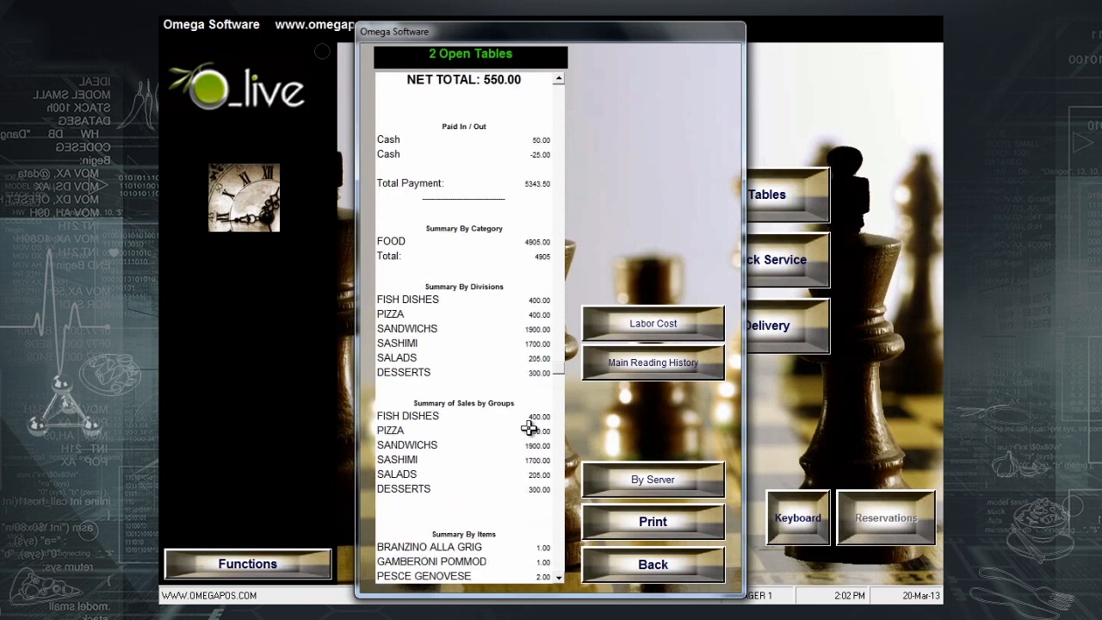
{"action": "scroll", "coordinate": [511, 549], "scroll_direction": "down", "scroll_amount": 1}
{"action": "scroll", "coordinate": [538, 508], "scroll_direction": "down", "scroll_amount": 1}
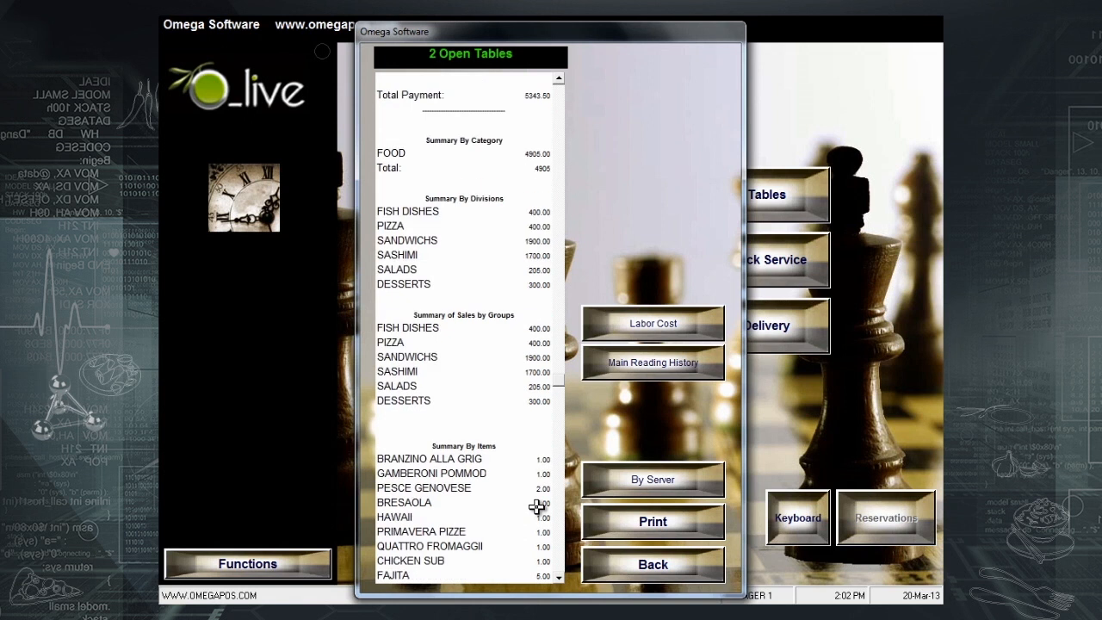
{"action": "scroll", "coordinate": [523, 472], "scroll_direction": "down", "scroll_amount": 1}
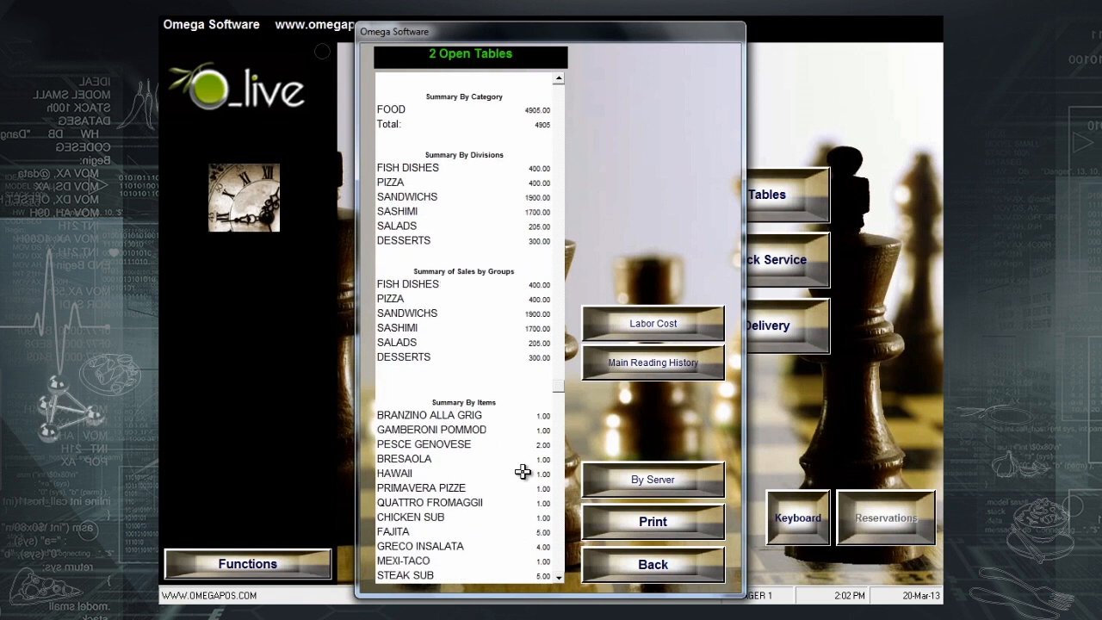
{"action": "scroll", "coordinate": [522, 473], "scroll_direction": "down", "scroll_amount": 1}
{"action": "scroll", "coordinate": [526, 502], "scroll_direction": "down", "scroll_amount": 5}
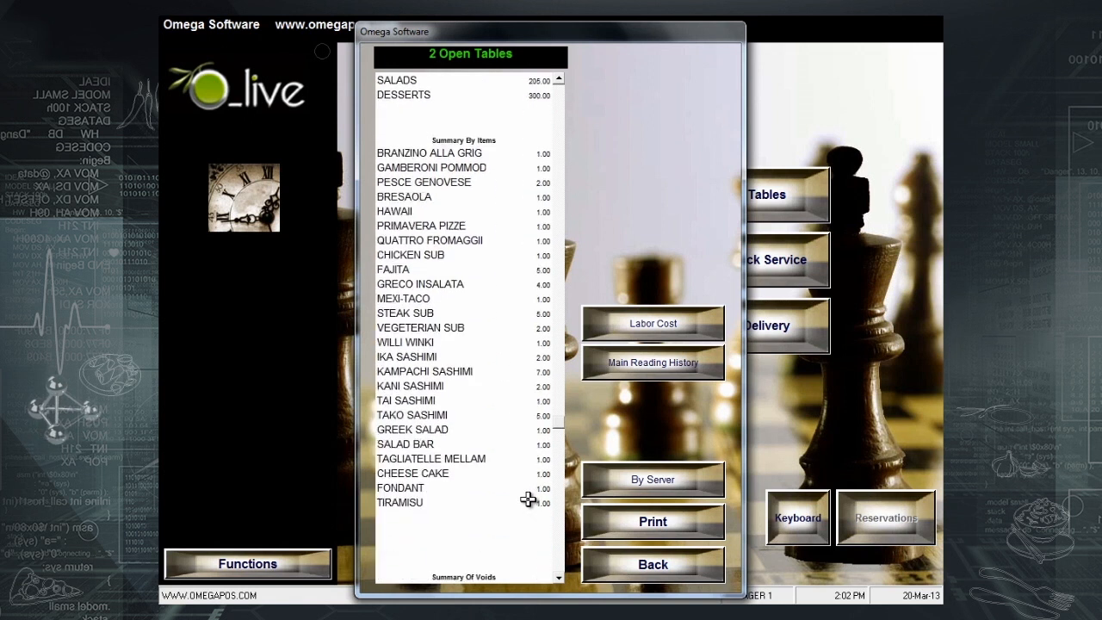
{"action": "scroll", "coordinate": [528, 500], "scroll_direction": "down", "scroll_amount": 1}
{"action": "scroll", "coordinate": [528, 500], "scroll_direction": "down", "scroll_amount": 1}
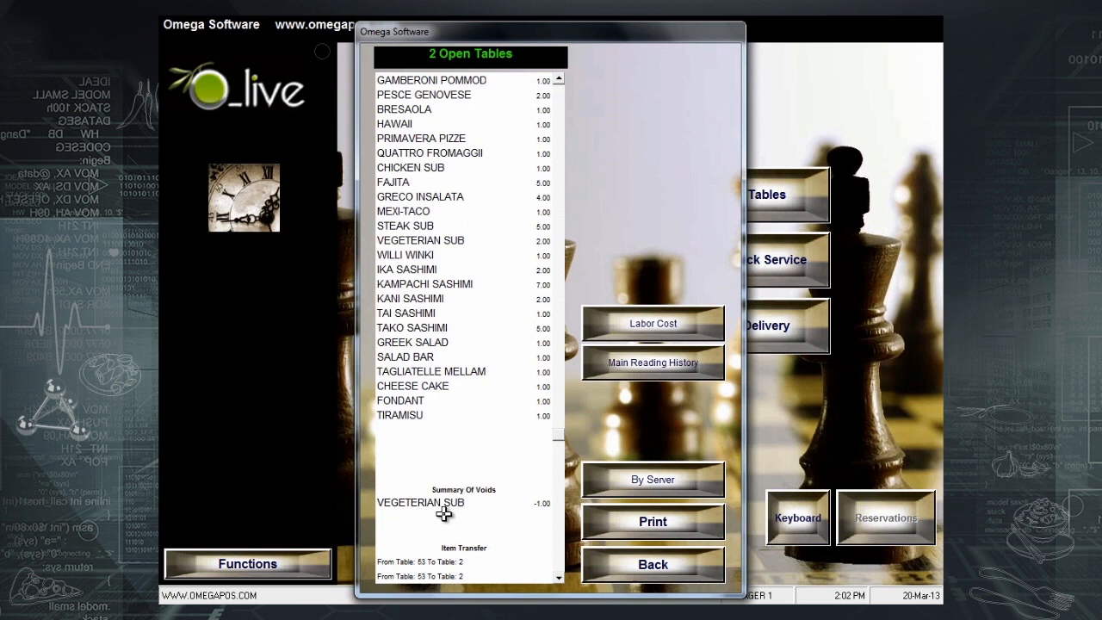
{"action": "scroll", "coordinate": [457, 515], "scroll_direction": "down", "scroll_amount": 1}
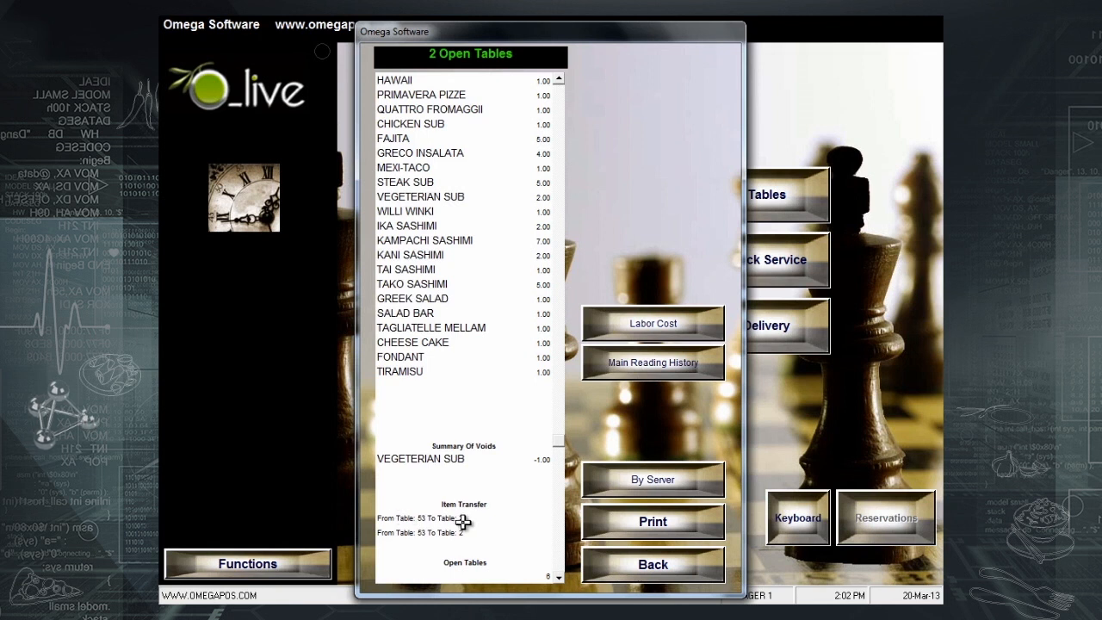
{"action": "scroll", "coordinate": [450, 535], "scroll_direction": "down", "scroll_amount": 1}
{"action": "scroll", "coordinate": [449, 534], "scroll_direction": "down", "scroll_amount": 1}
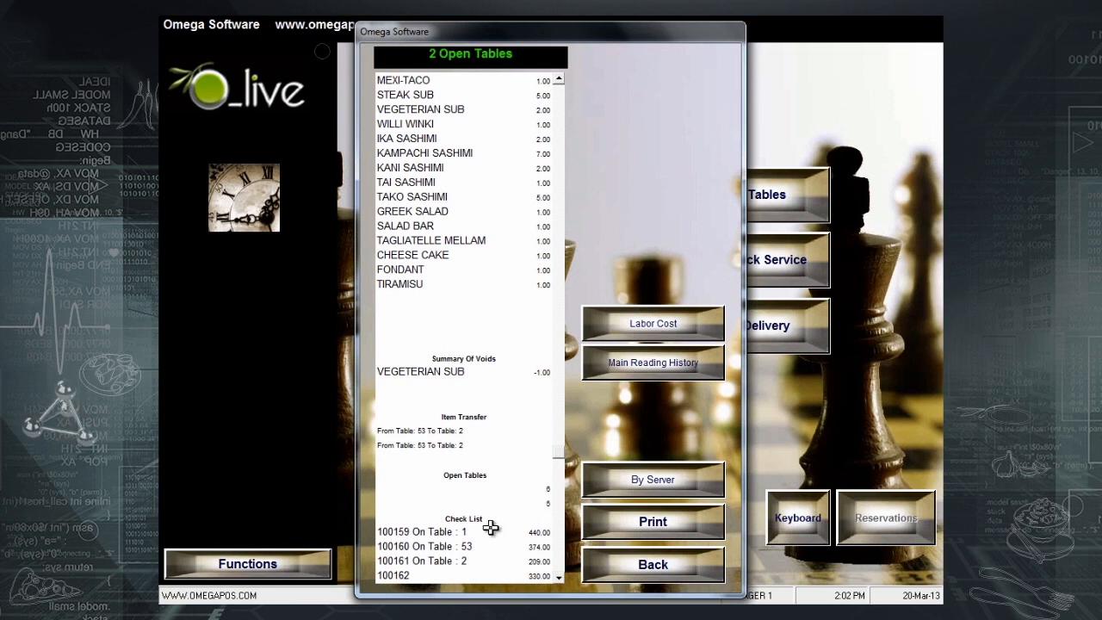
{"action": "scroll", "coordinate": [490, 528], "scroll_direction": "down", "scroll_amount": 1}
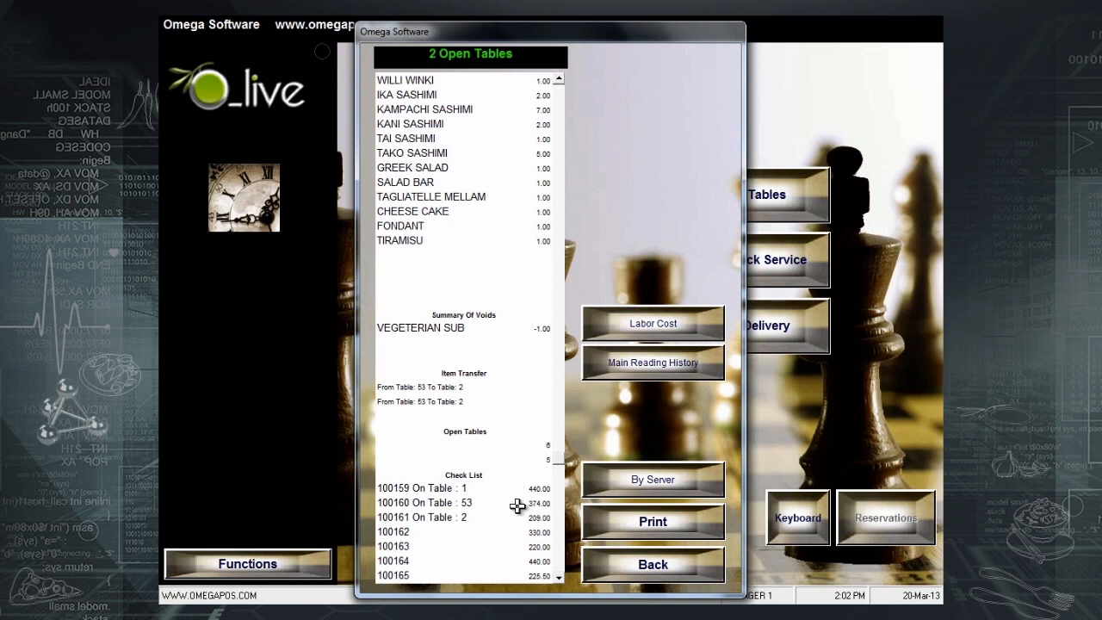
{"action": "scroll", "coordinate": [470, 505], "scroll_direction": "down", "scroll_amount": 1}
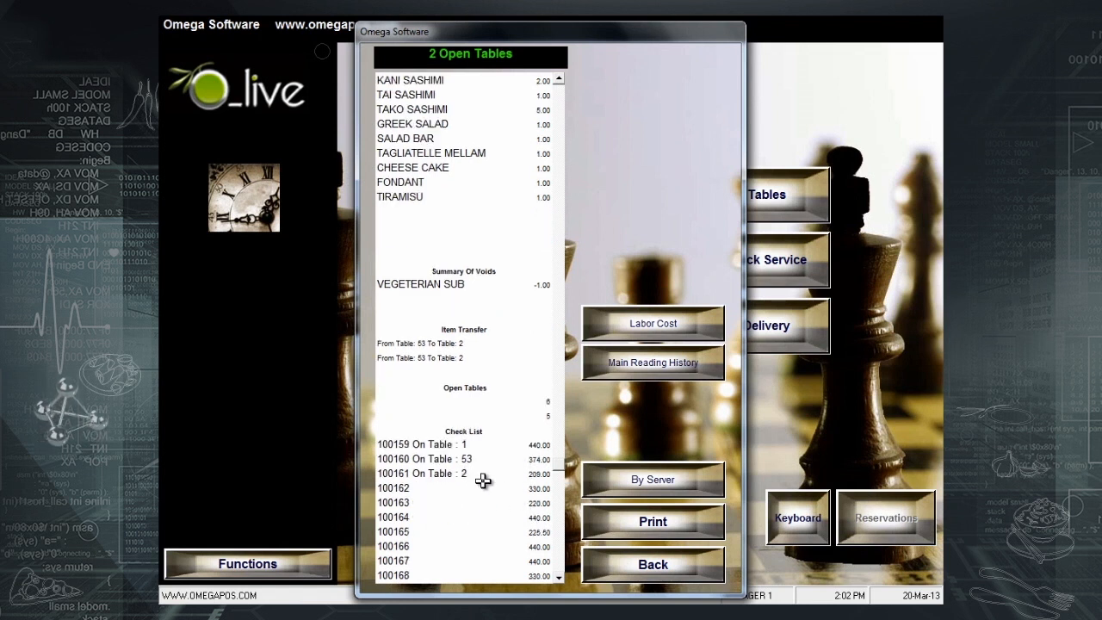
{"action": "scroll", "coordinate": [472, 474], "scroll_direction": "down", "scroll_amount": 4}
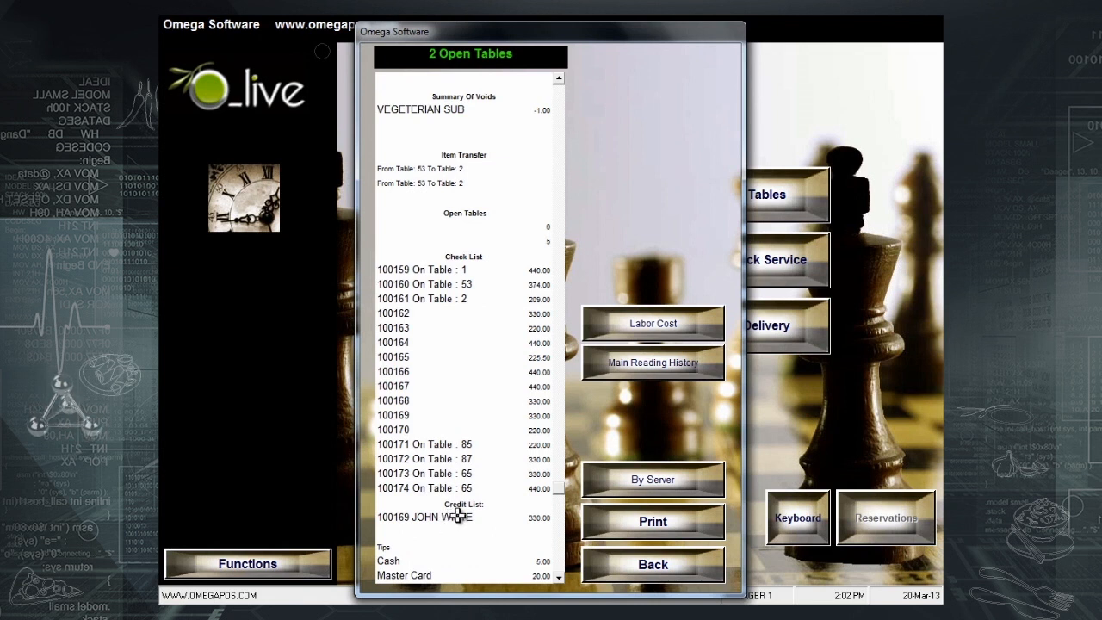
{"action": "scroll", "coordinate": [479, 549], "scroll_direction": "down", "scroll_amount": 2}
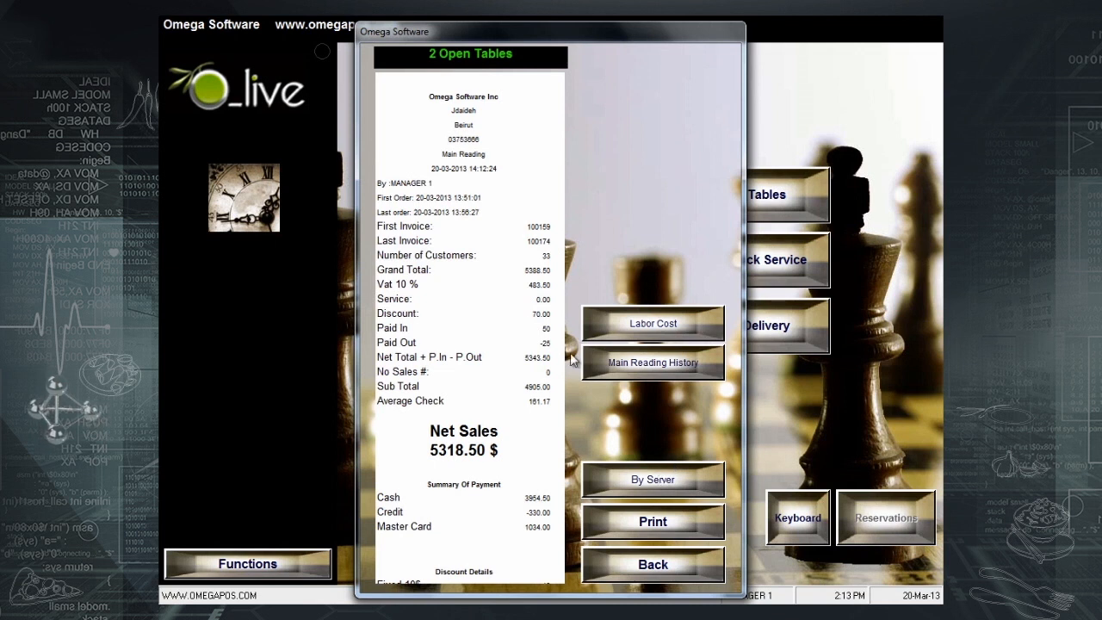
- Preview Waiter 1's server reading showing 550.00 $ net sales, then close it
{"action": "left_click", "coordinate": [611, 497]}
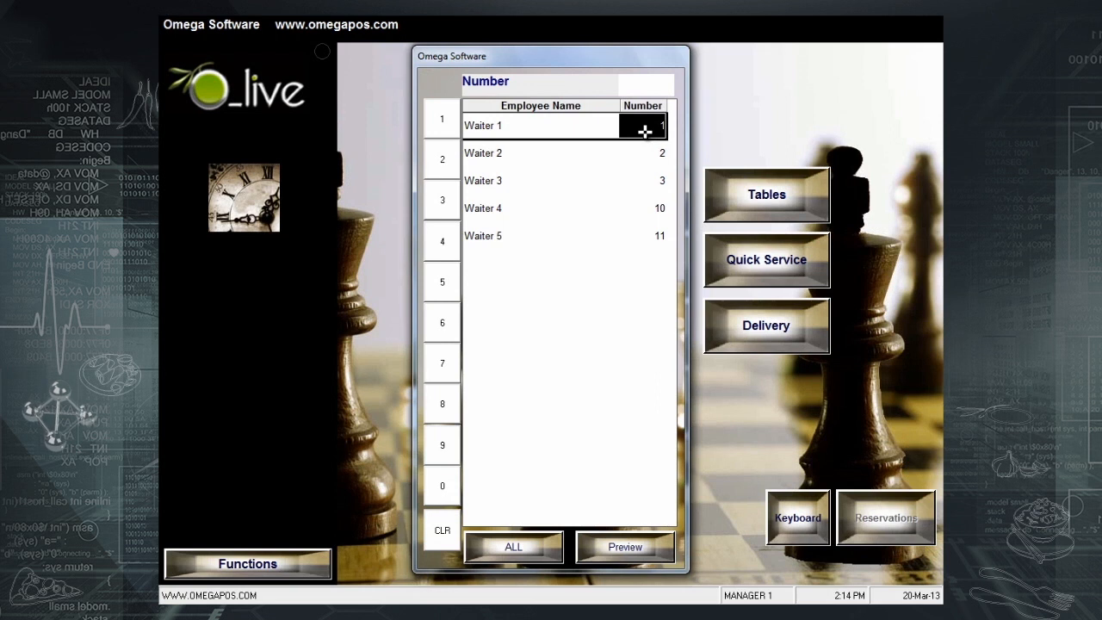
{"action": "left_click", "coordinate": [645, 130]}
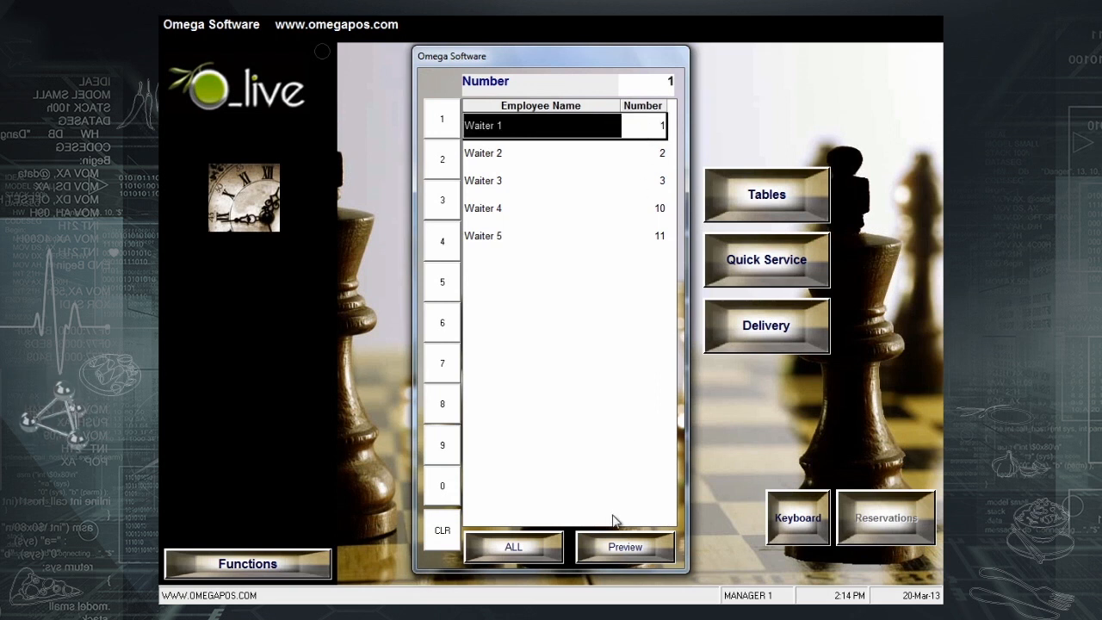
{"action": "left_click", "coordinate": [612, 554]}
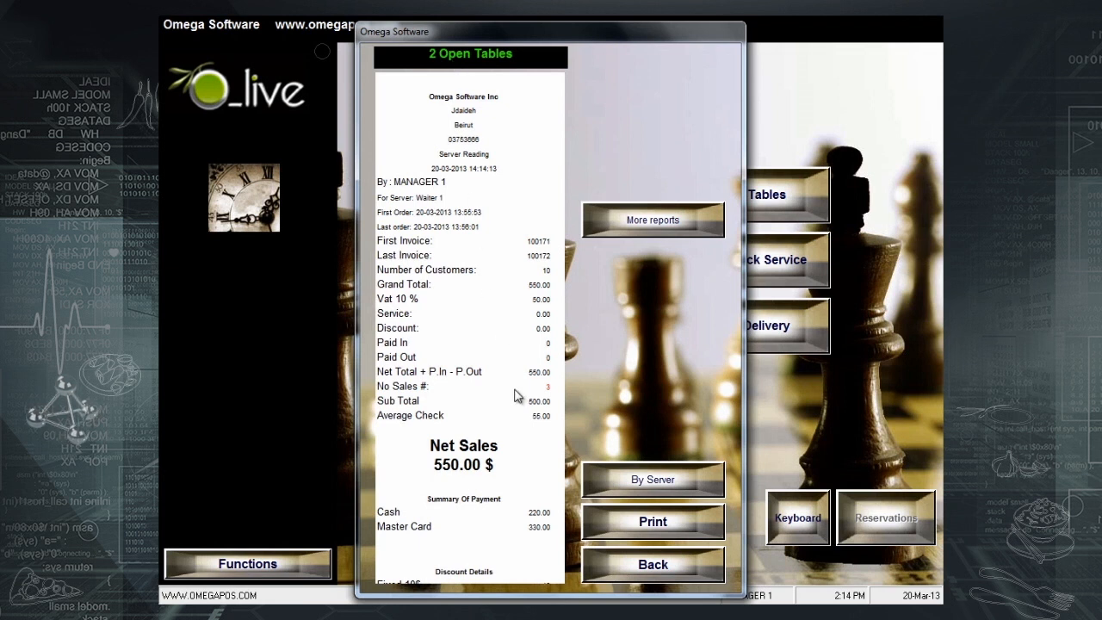
{"action": "left_click", "coordinate": [630, 568]}
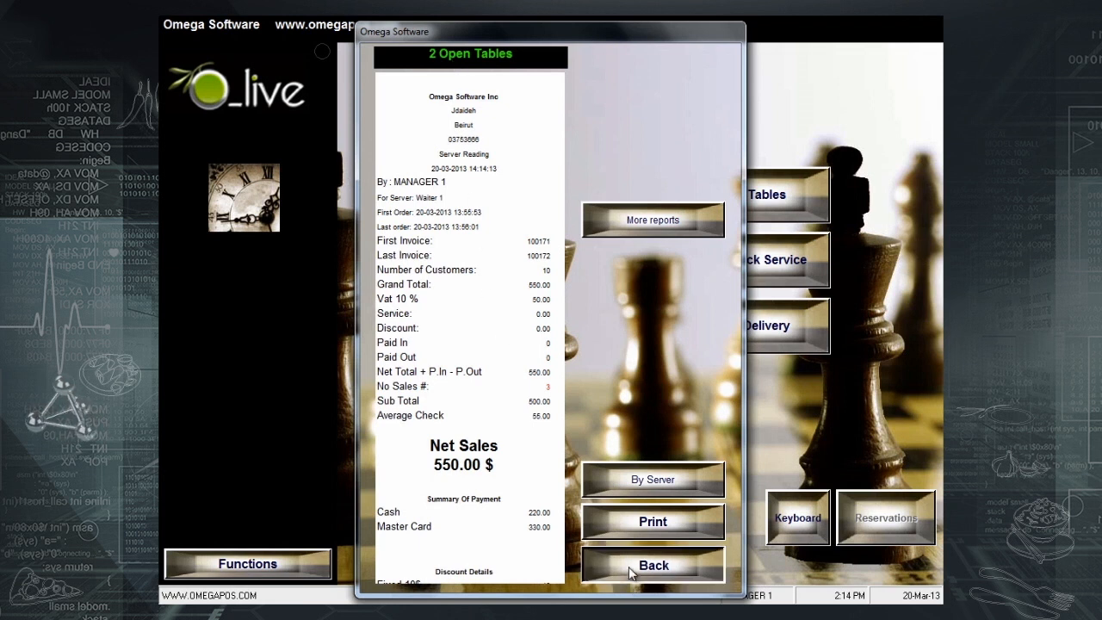
{"action": "left_click", "coordinate": [256, 561]}
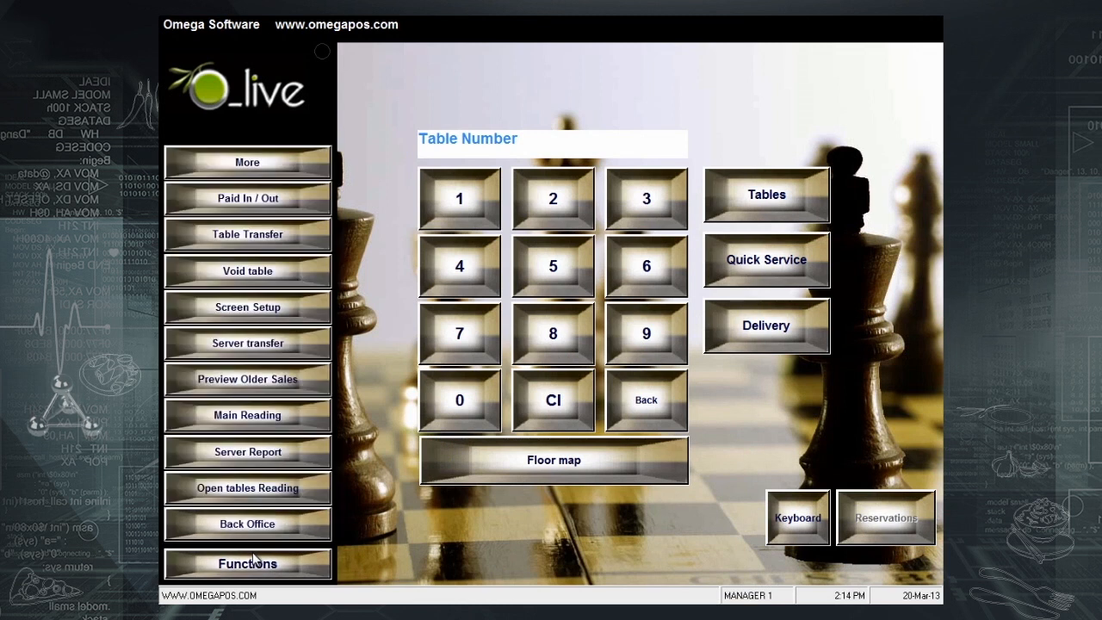
- Transfer all of Waiter 1's open tables (5 and 6) to Waiter 2, server 8
{"action": "left_click", "coordinate": [264, 345]}
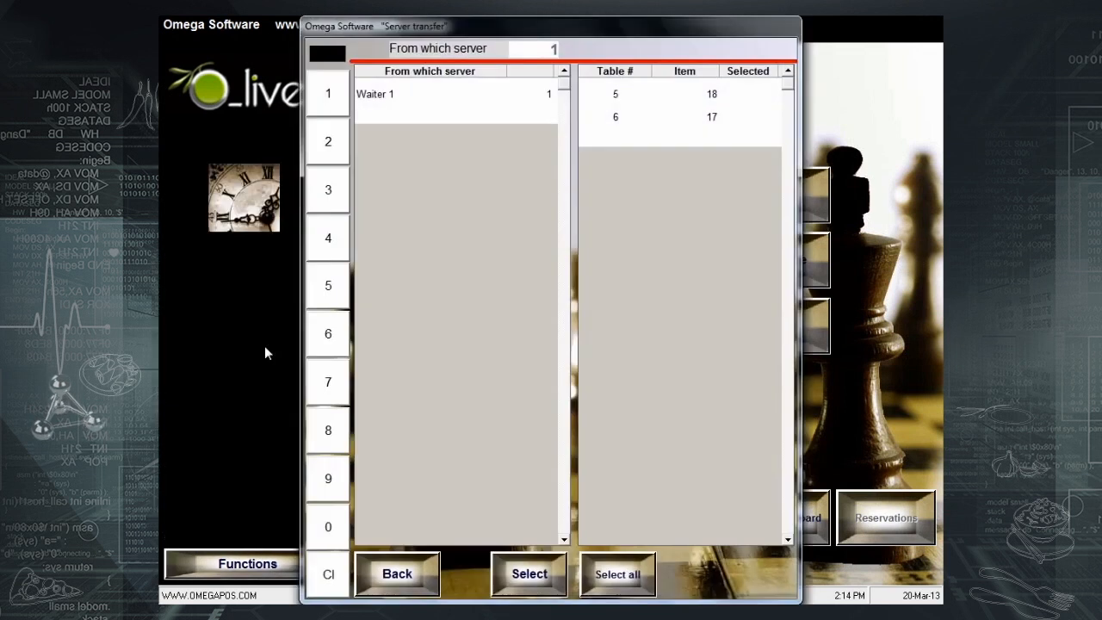
{"action": "left_click", "coordinate": [508, 94]}
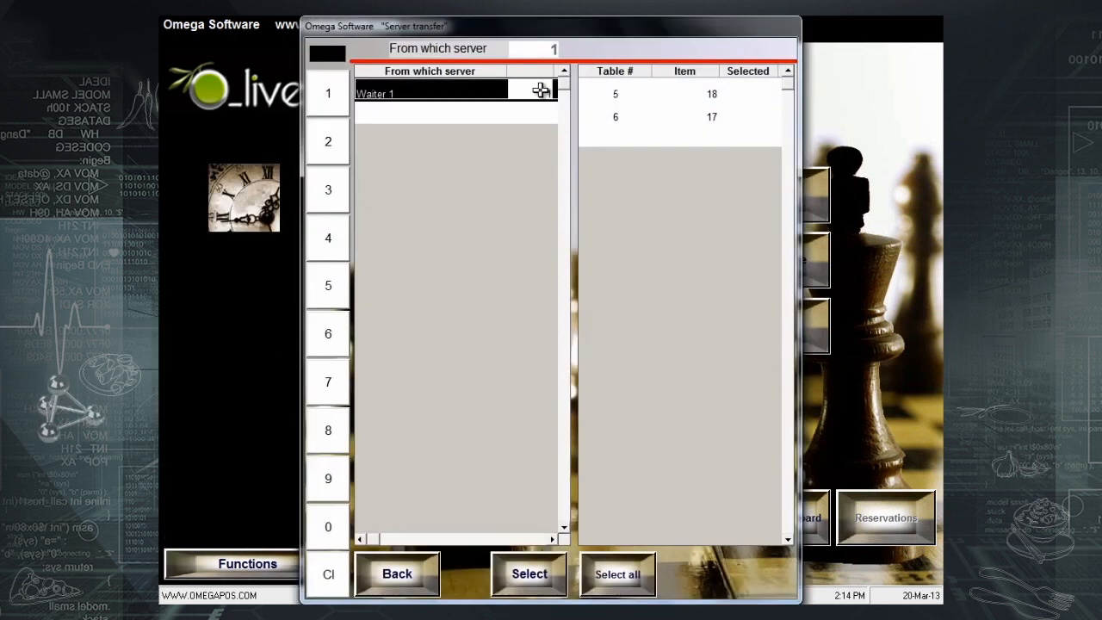
{"action": "left_click", "coordinate": [615, 587]}
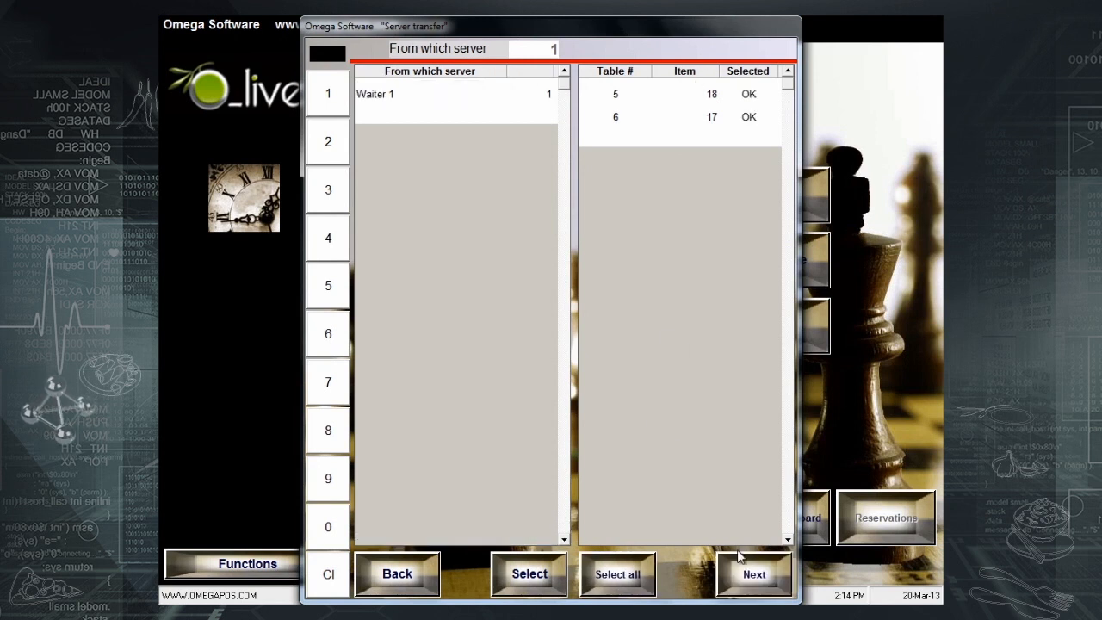
{"action": "left_click", "coordinate": [761, 589]}
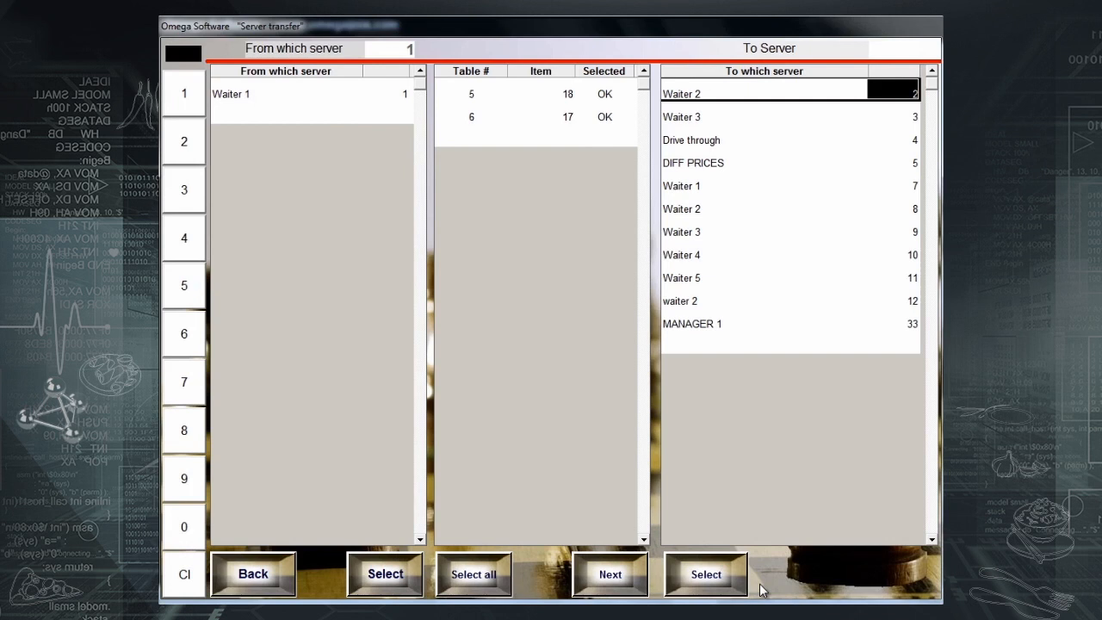
{"action": "left_click", "coordinate": [716, 207]}
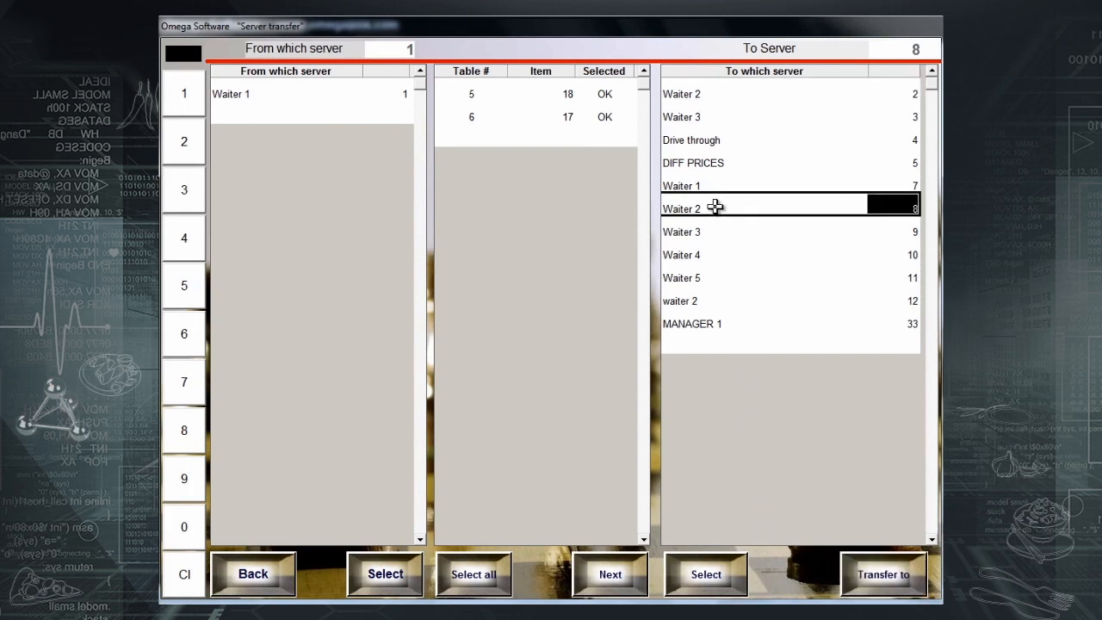
{"action": "left_click", "coordinate": [885, 571]}
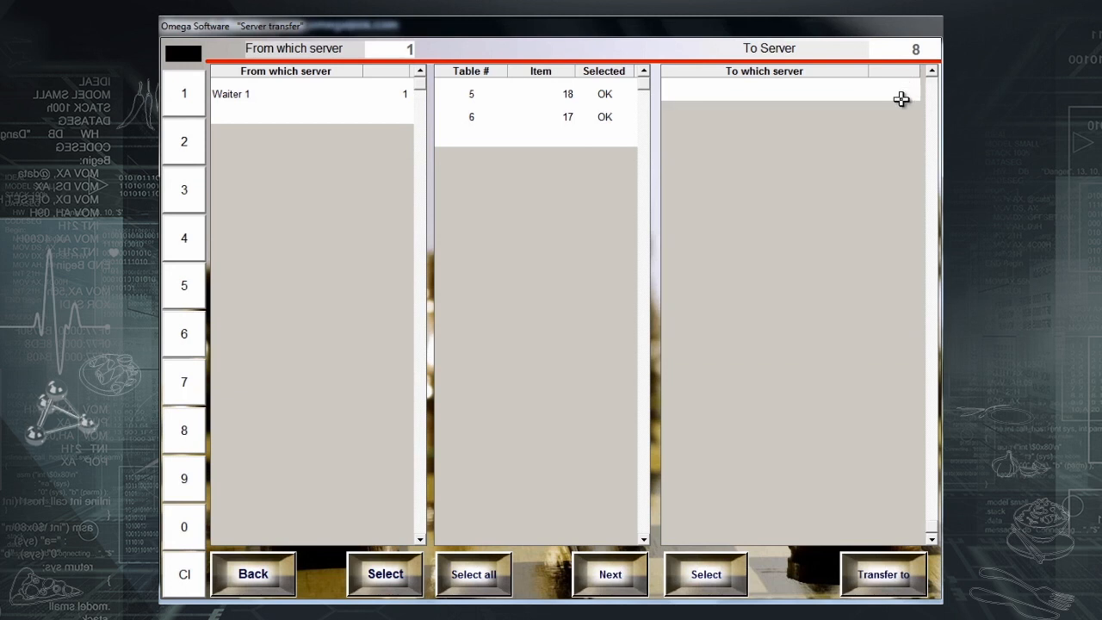
{"action": "left_click", "coordinate": [885, 584]}
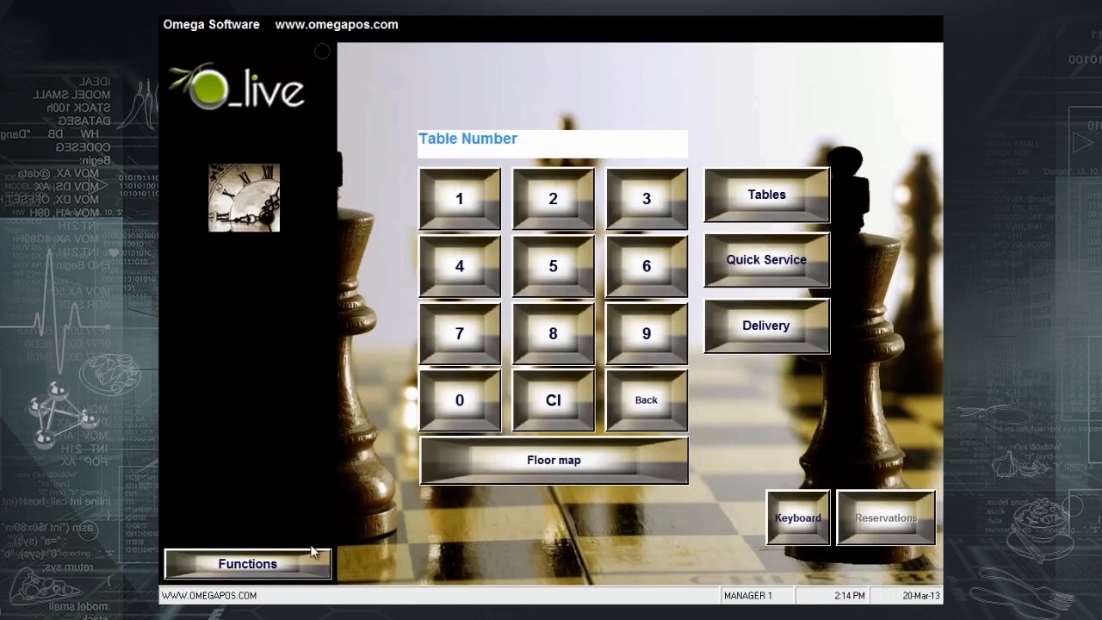
- Reopen Main Reading and preview Waiter 1's server reading again (550.00 $ net sales)
{"action": "left_click", "coordinate": [275, 565]}
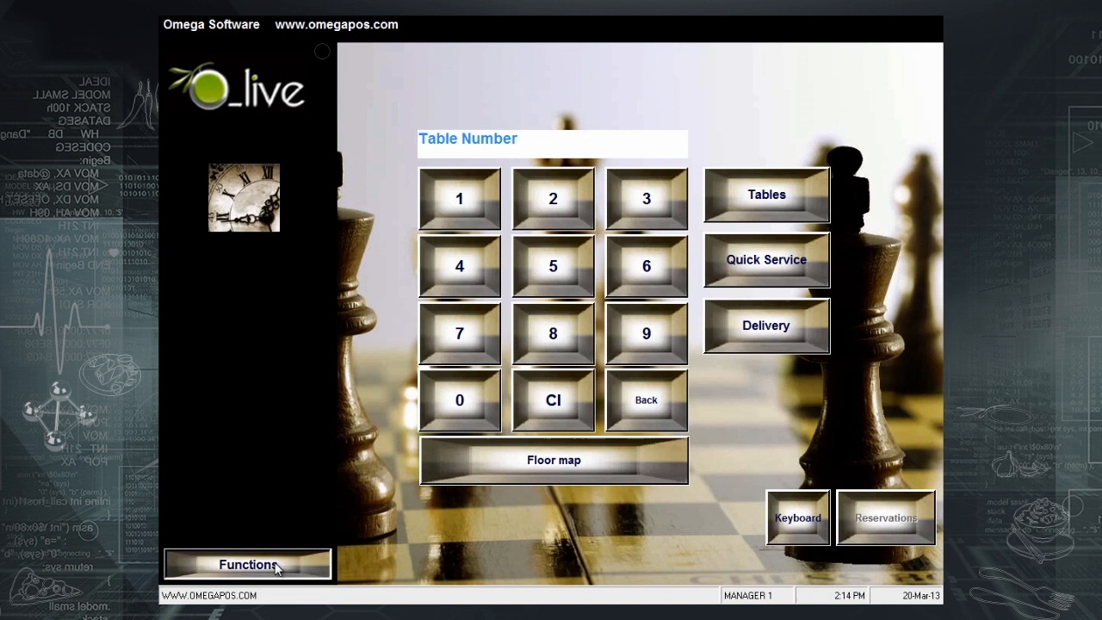
{"action": "left_click", "coordinate": [283, 422]}
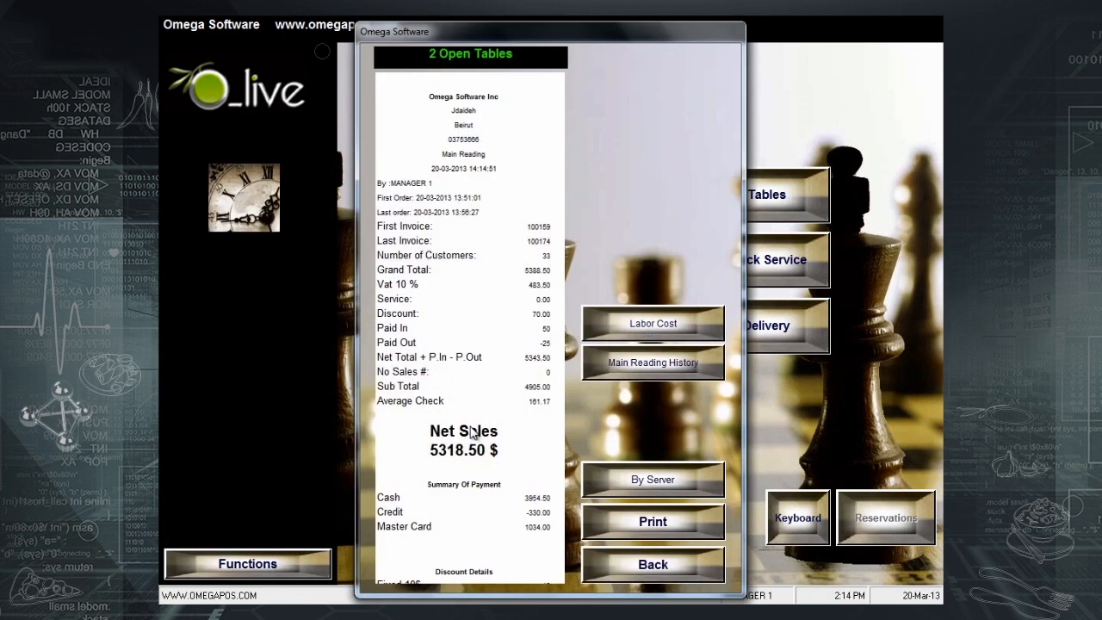
{"action": "left_click", "coordinate": [651, 478]}
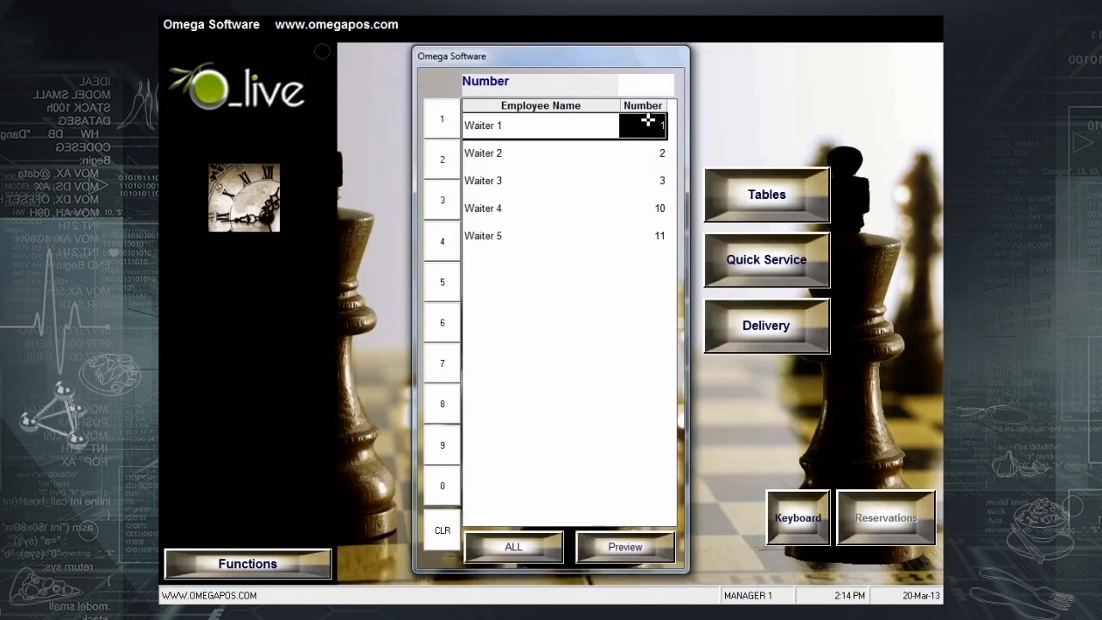
{"action": "left_click", "coordinate": [647, 127]}
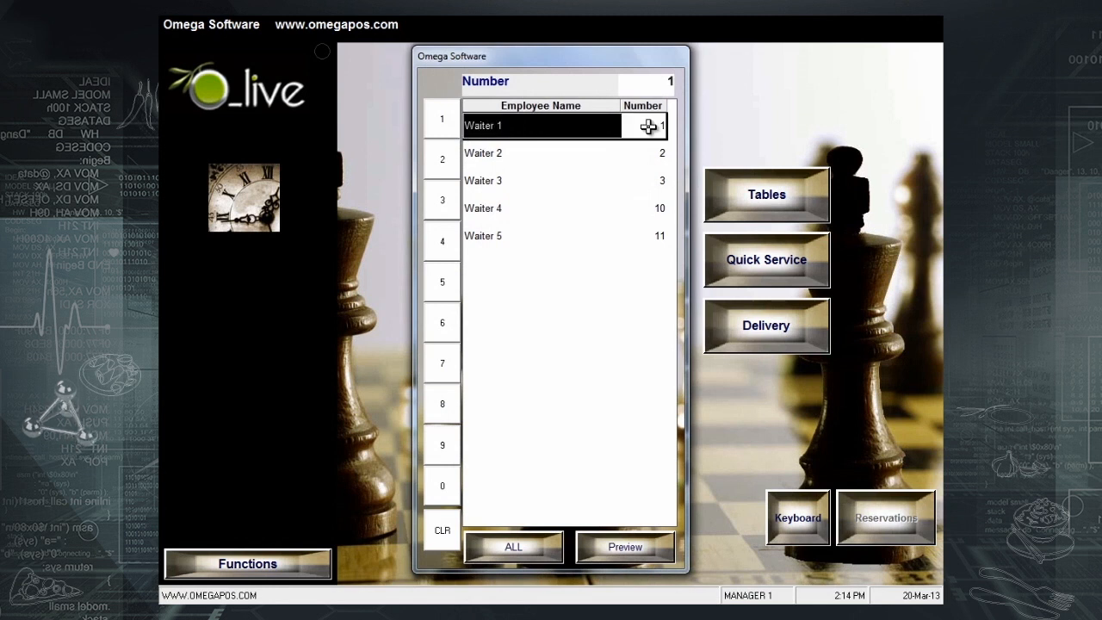
{"action": "left_click", "coordinate": [615, 547]}
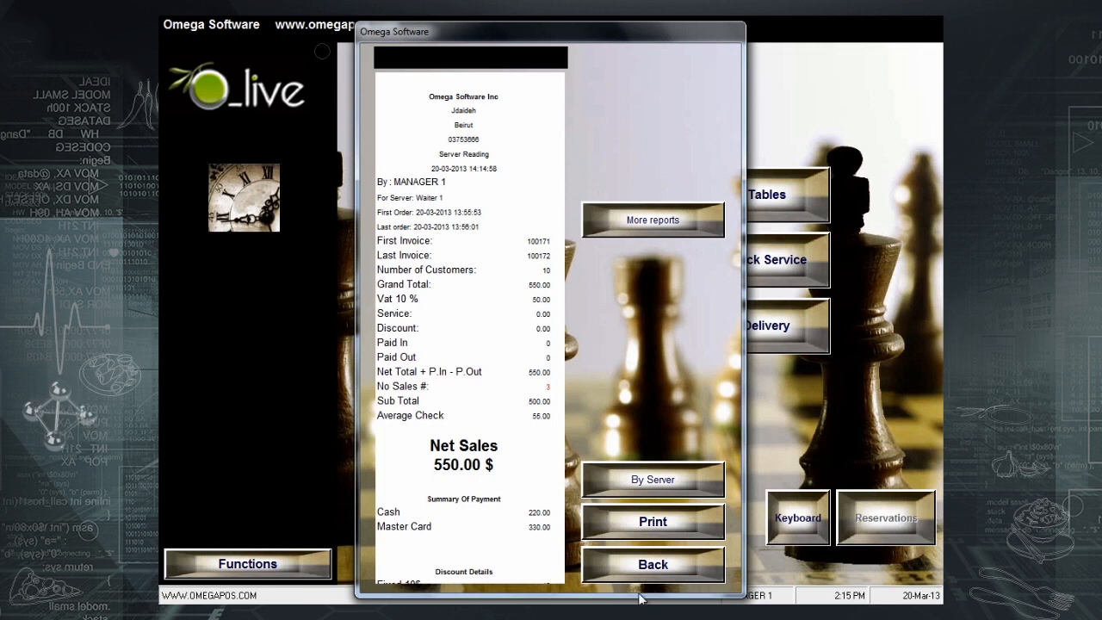
{"action": "left_click", "coordinate": [629, 483]}
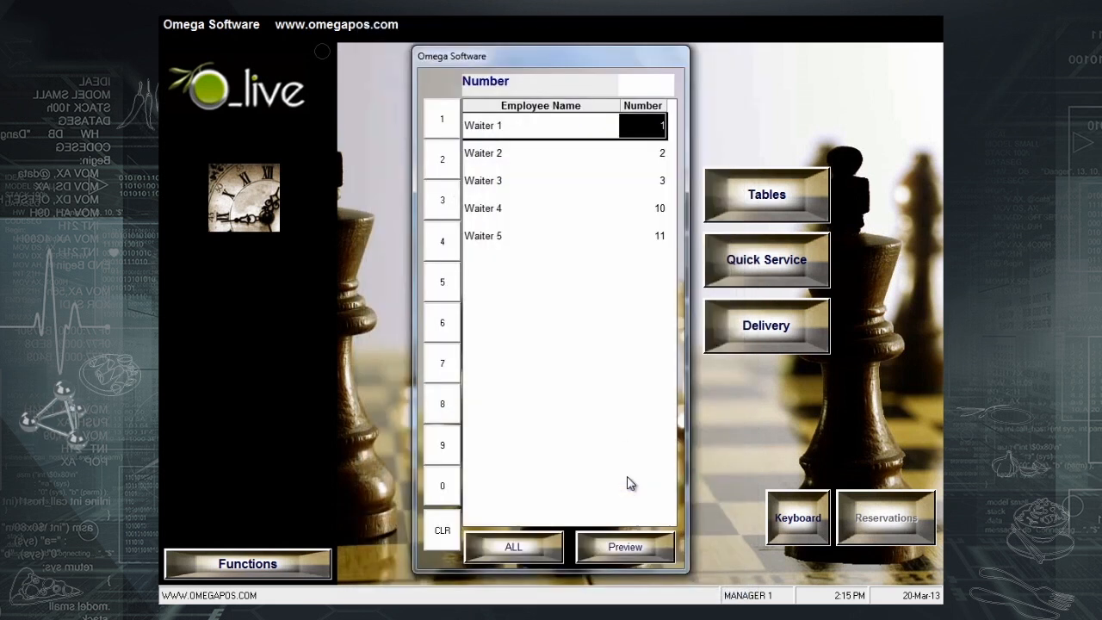
{"action": "left_click", "coordinate": [590, 129]}
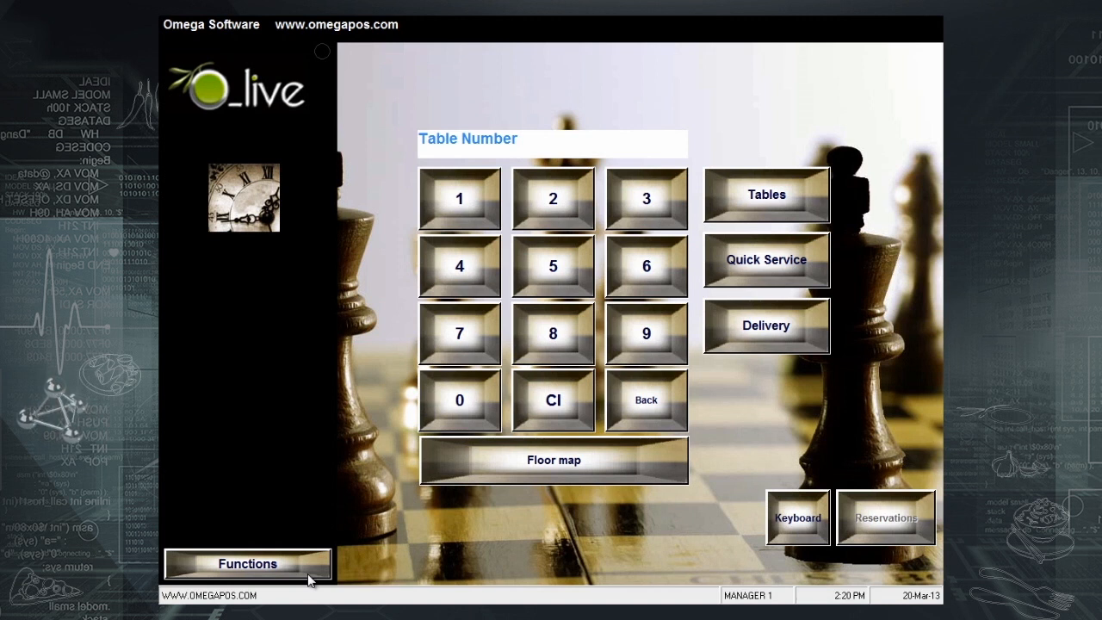
- Preview Driver 1's server reading from Main Reading, then switch the reading to all servers
{"action": "left_click", "coordinate": [308, 582]}
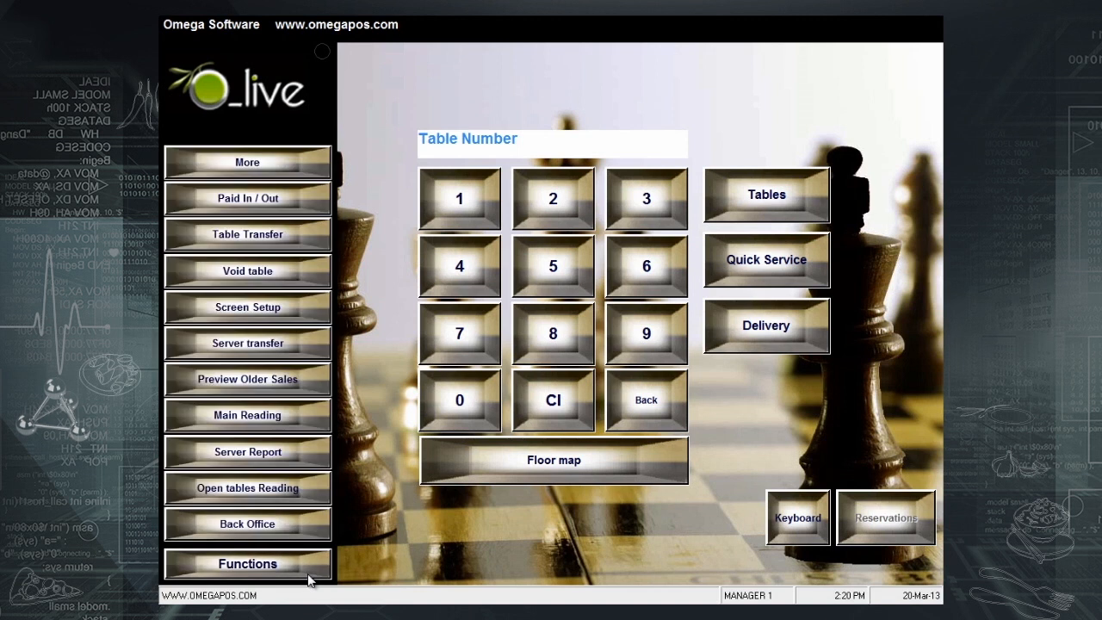
{"action": "left_click", "coordinate": [289, 415]}
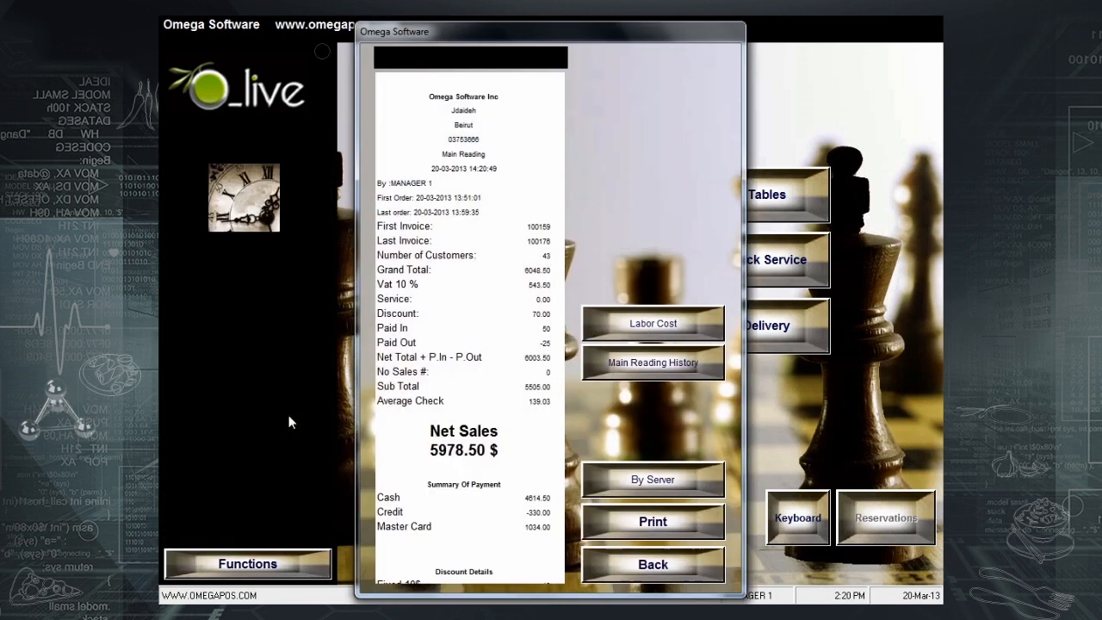
{"action": "left_click", "coordinate": [633, 481]}
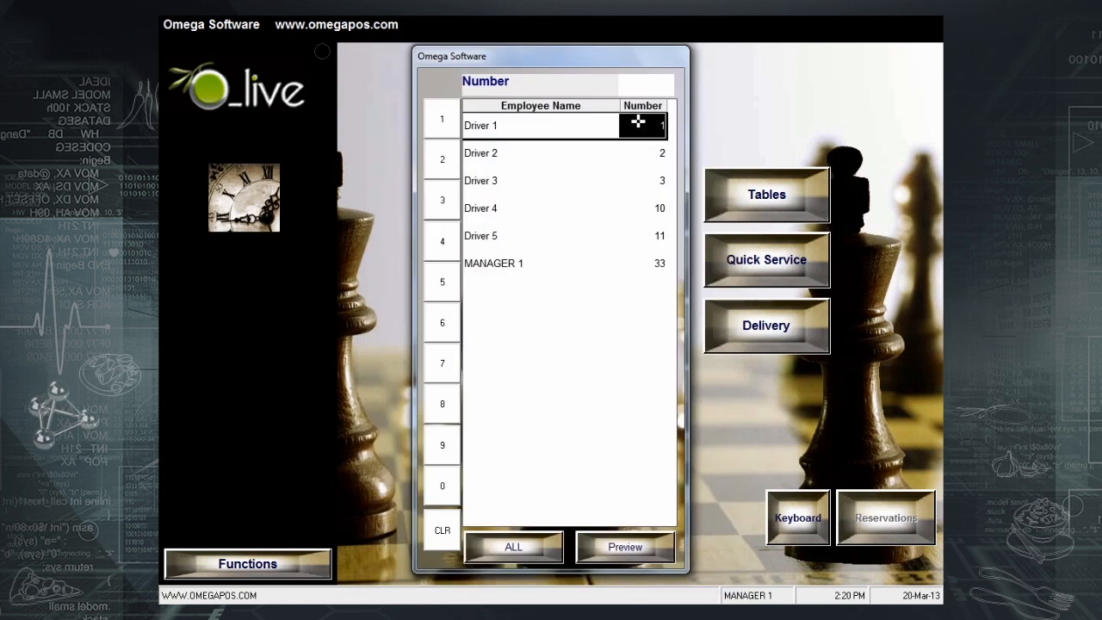
{"action": "left_click", "coordinate": [637, 123]}
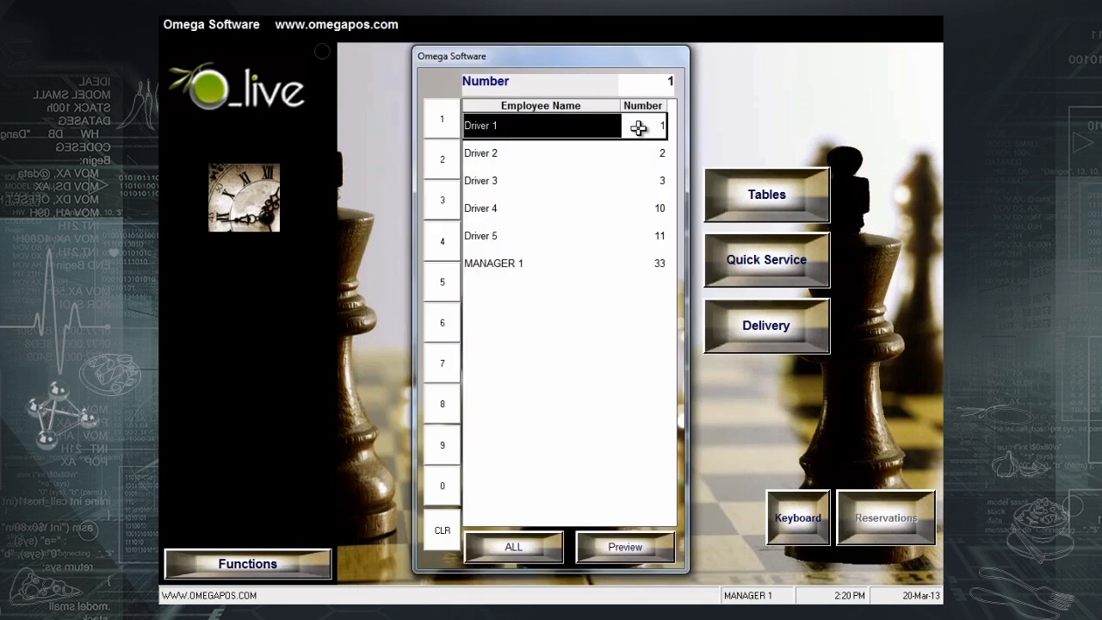
{"action": "left_click", "coordinate": [619, 554]}
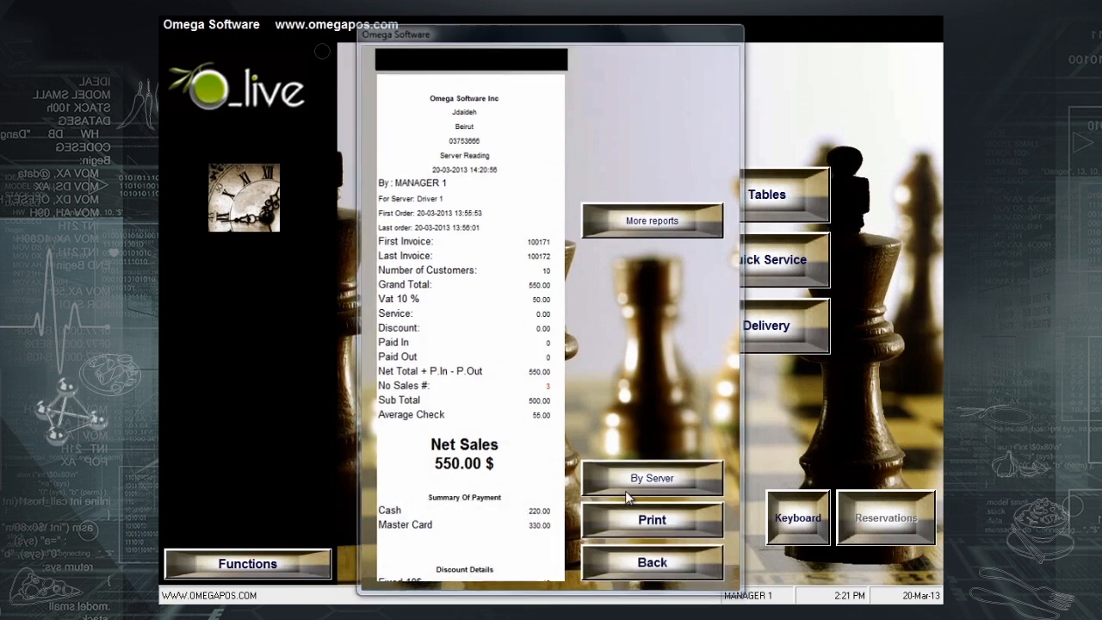
{"action": "left_click", "coordinate": [626, 491]}
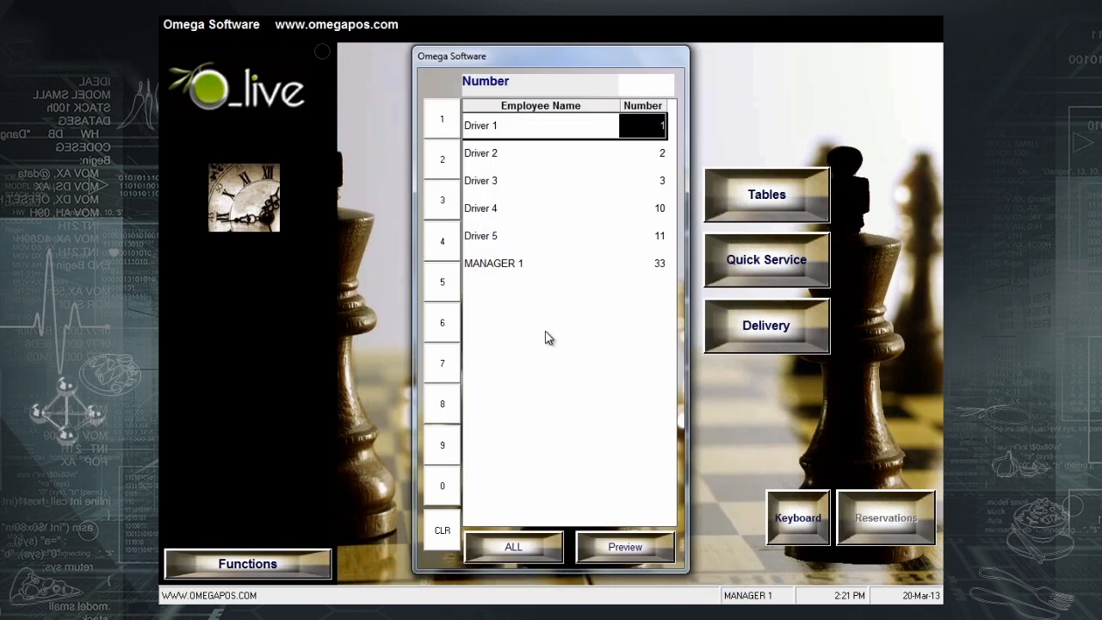
{"action": "left_click", "coordinate": [529, 548]}
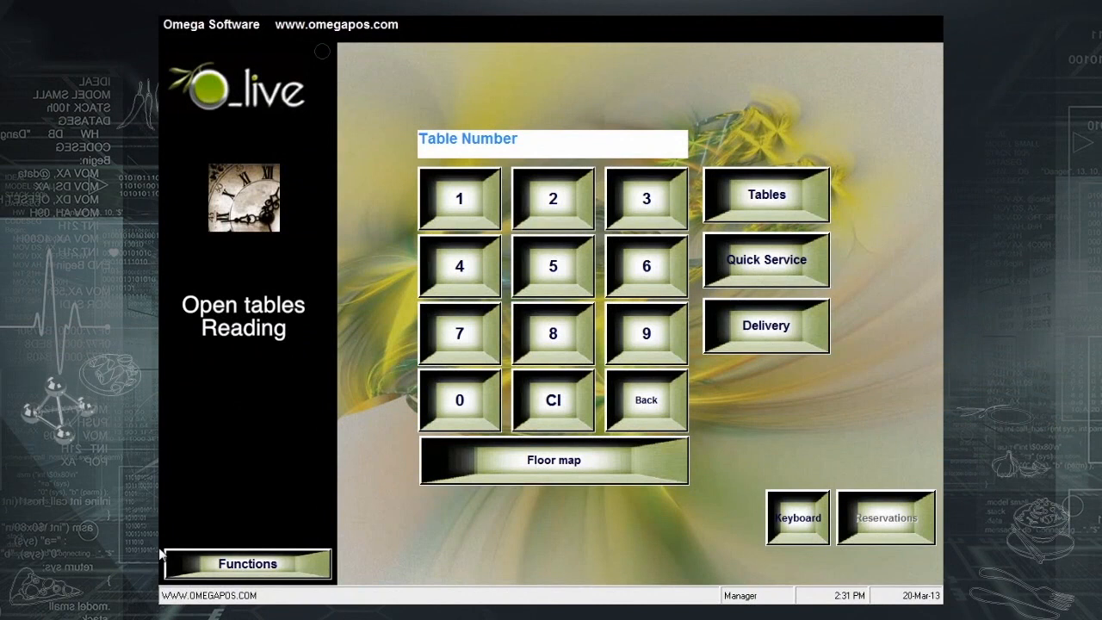
{"action": "left_click", "coordinate": [217, 572]}
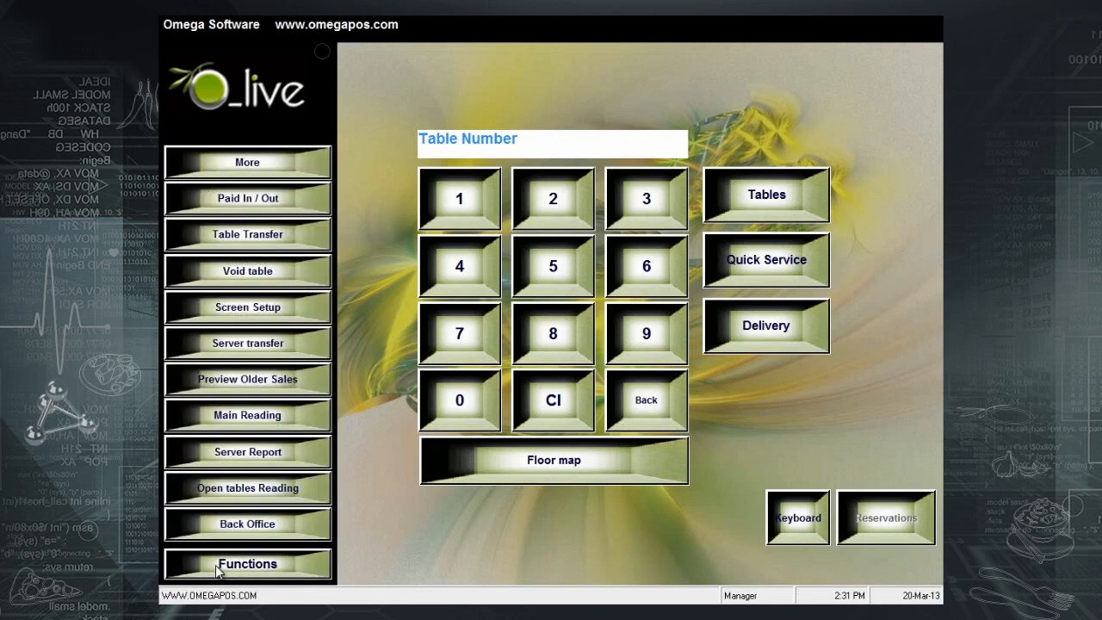
{"action": "left_click", "coordinate": [249, 492]}
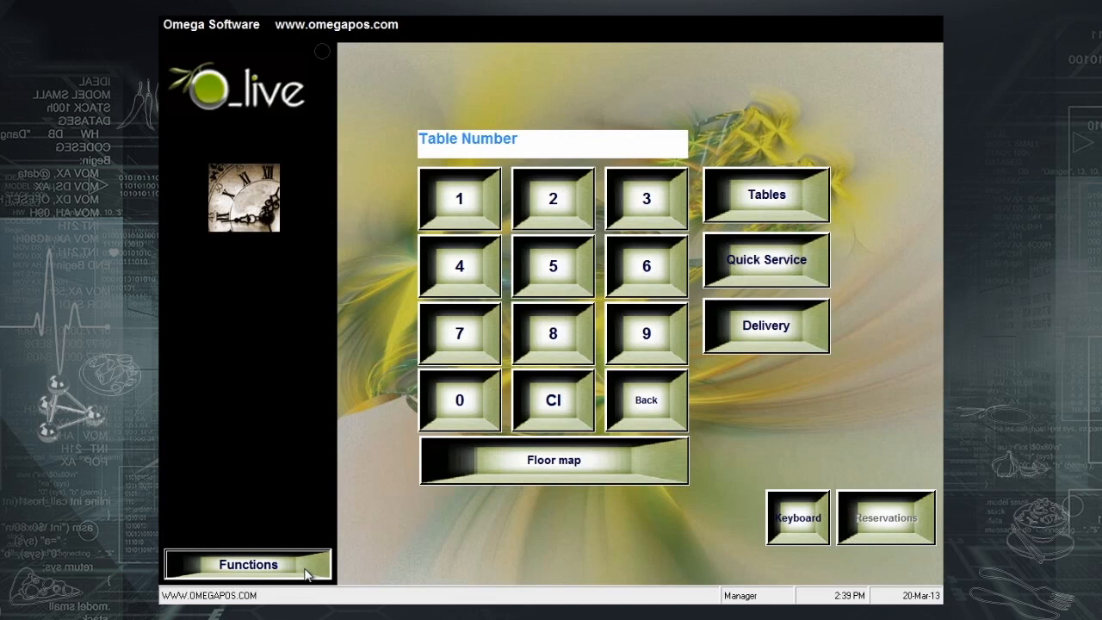
{"action": "left_click", "coordinate": [303, 569]}
- Open Preview Older Sales and select invoices 100159 and 100162 in the list
{"action": "left_click", "coordinate": [294, 379]}
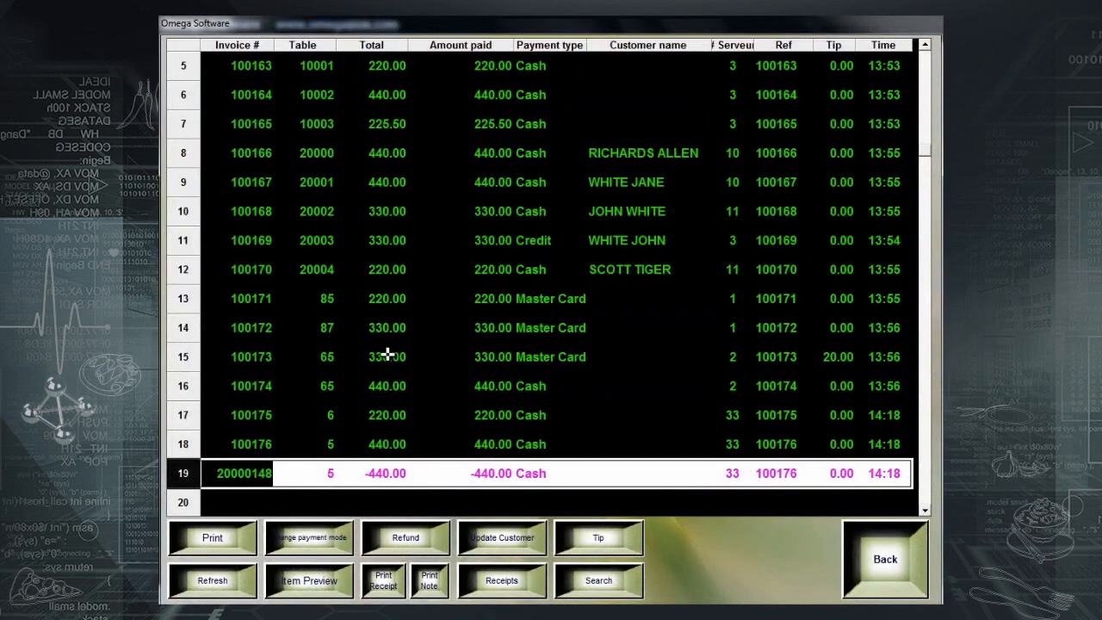
{"action": "scroll", "coordinate": [400, 365], "scroll_direction": "up", "scroll_amount": 2}
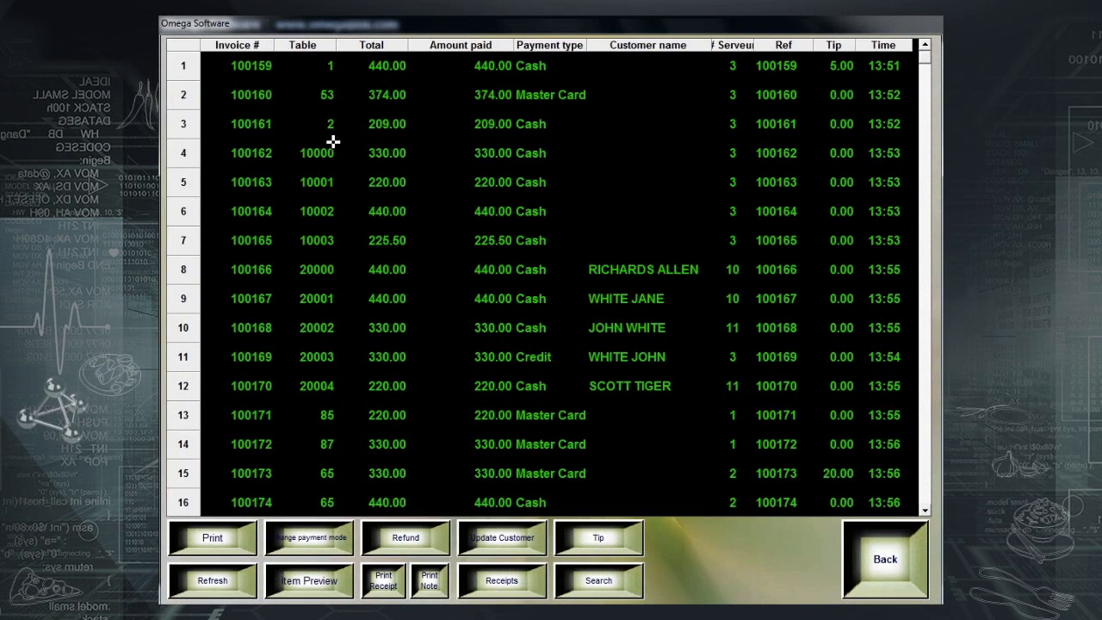
{"action": "scroll", "coordinate": [360, 409], "scroll_direction": "down", "scroll_amount": 3}
{"action": "scroll", "coordinate": [360, 409], "scroll_direction": "up", "scroll_amount": 3}
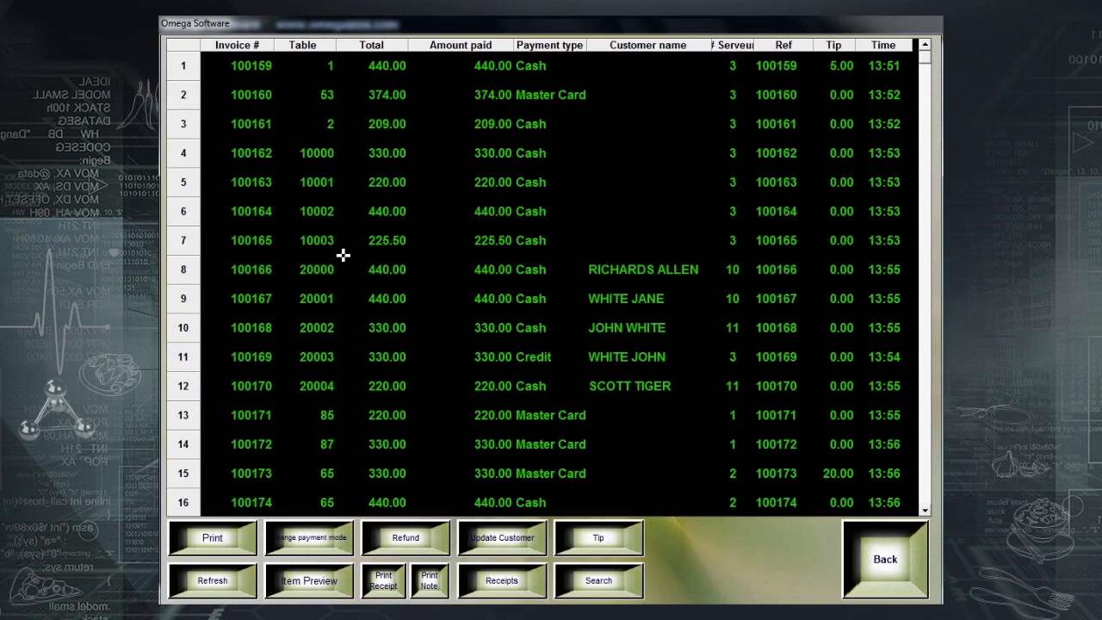
{"action": "left_click", "coordinate": [255, 65]}
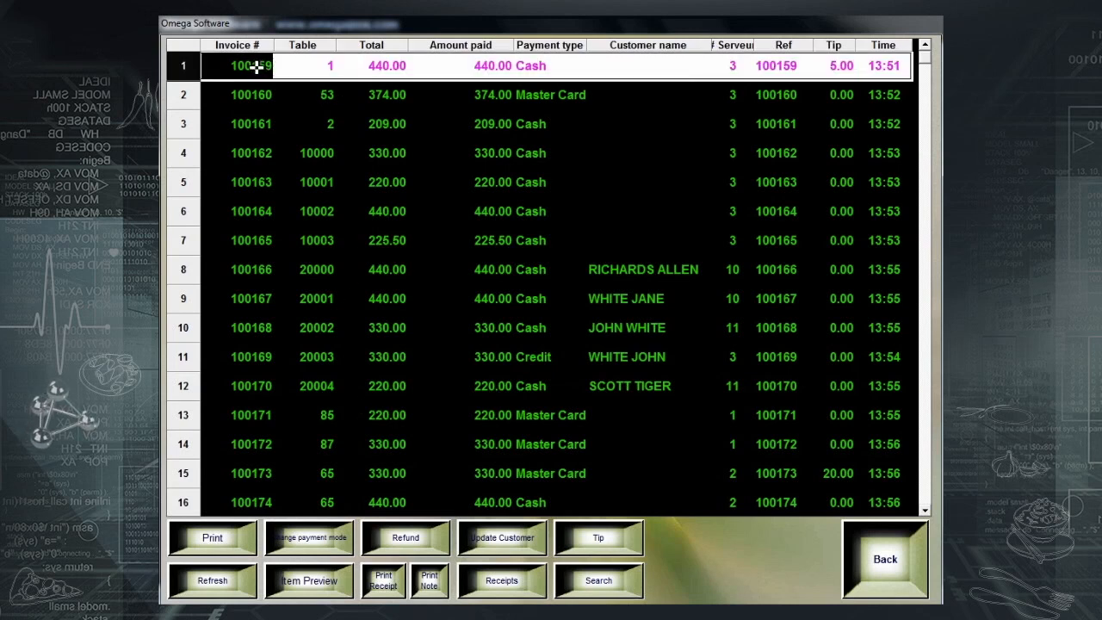
{"action": "left_click", "coordinate": [312, 72]}
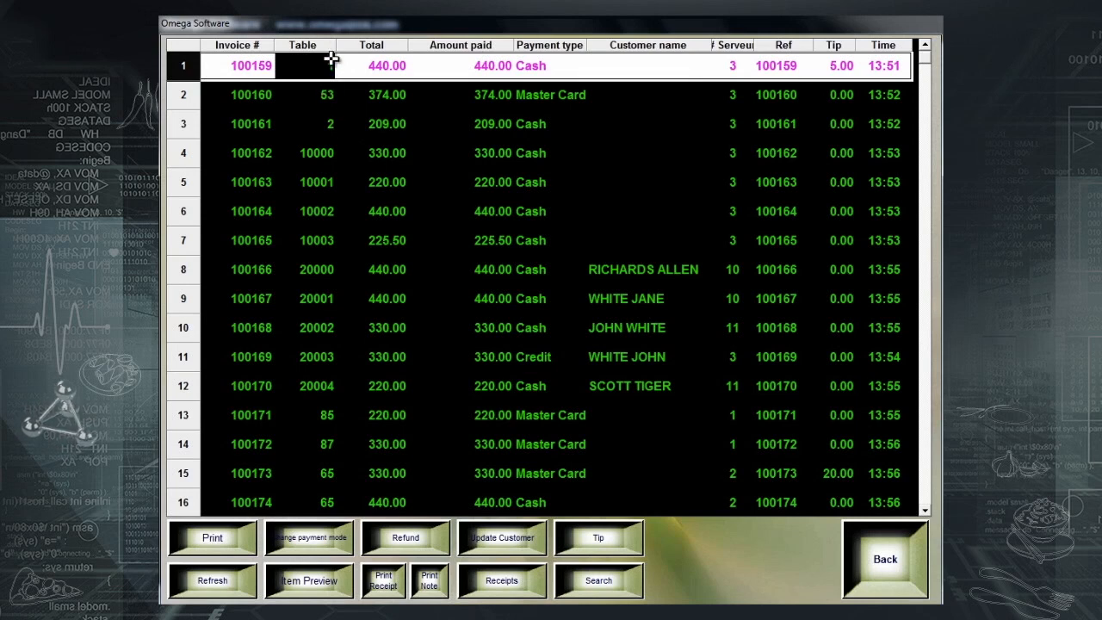
{"action": "left_click", "coordinate": [317, 151]}
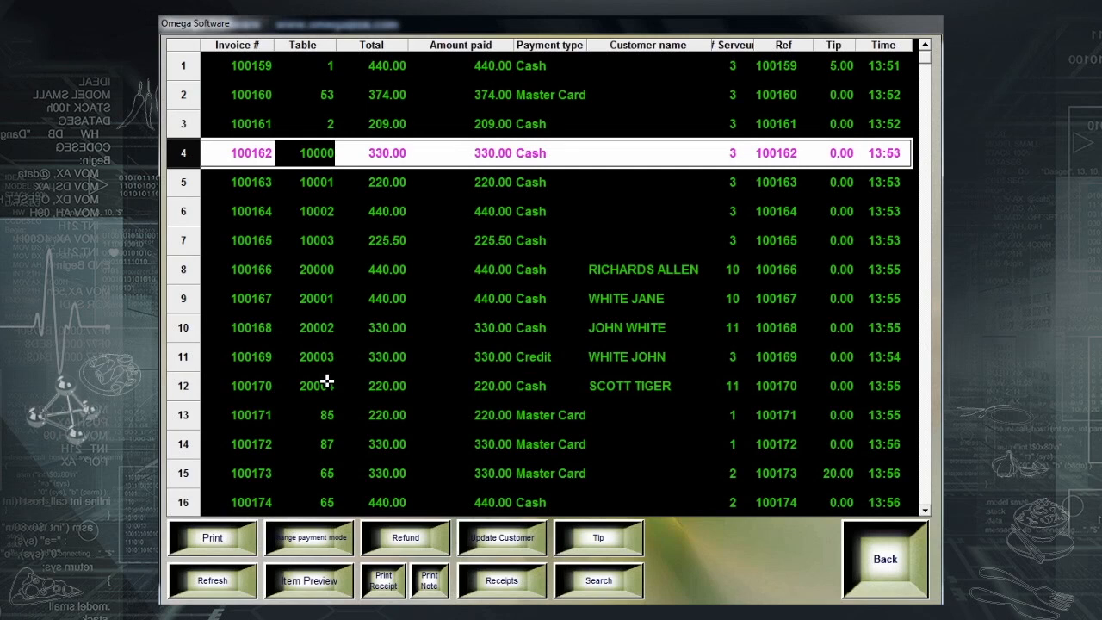
- Review the total, amount paid, payment type, customer and server columns for invoices 100159–100170
{"action": "left_click", "coordinate": [387, 65]}
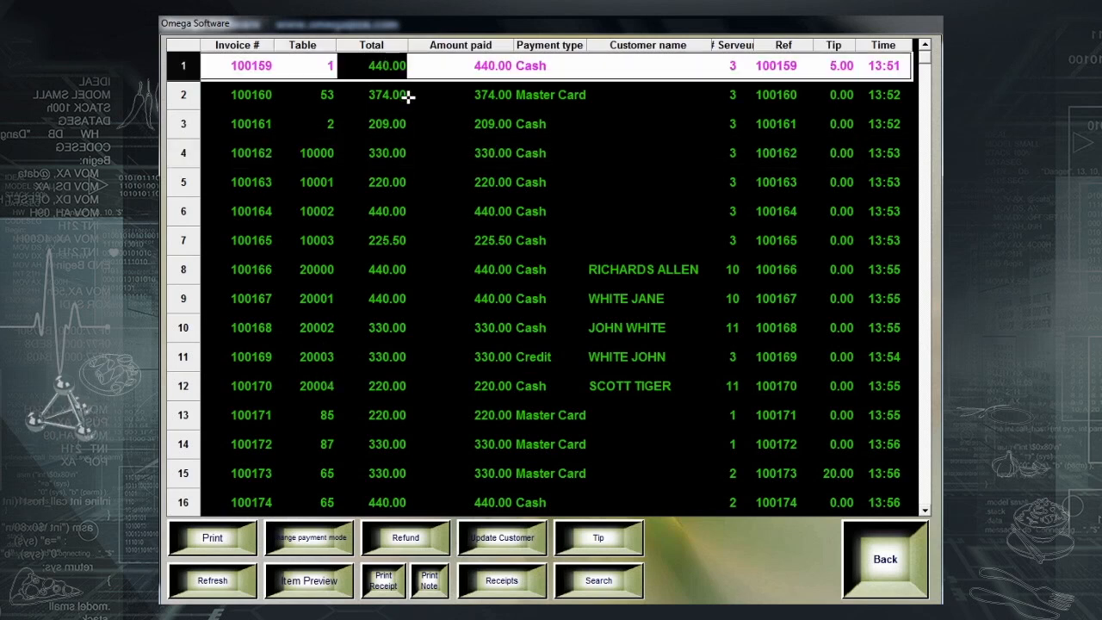
{"action": "left_click", "coordinate": [461, 72]}
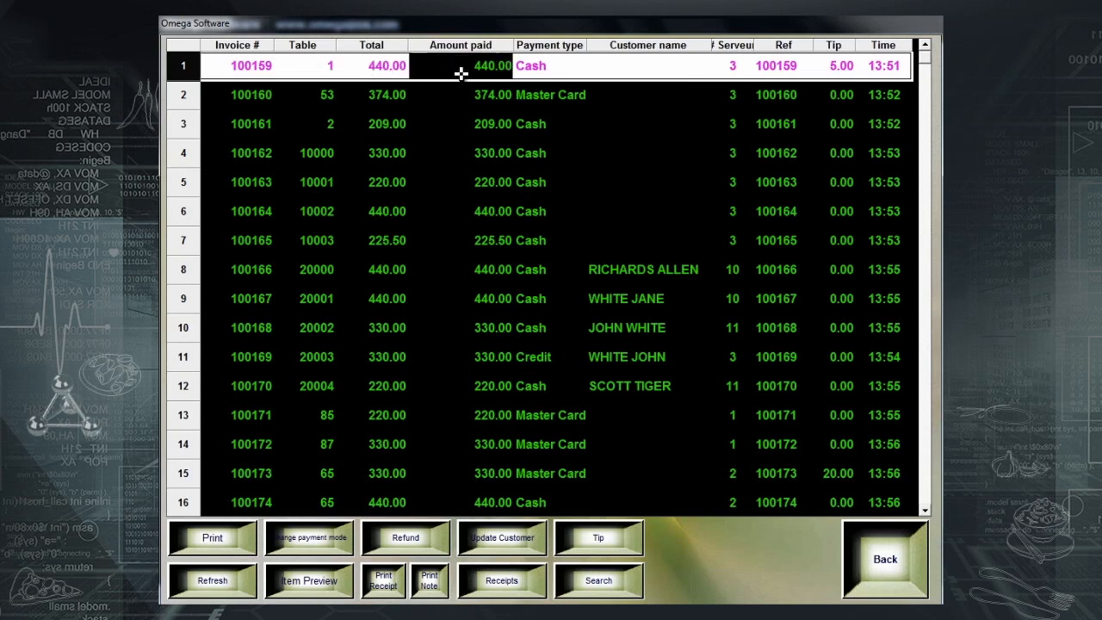
{"action": "left_click", "coordinate": [570, 75]}
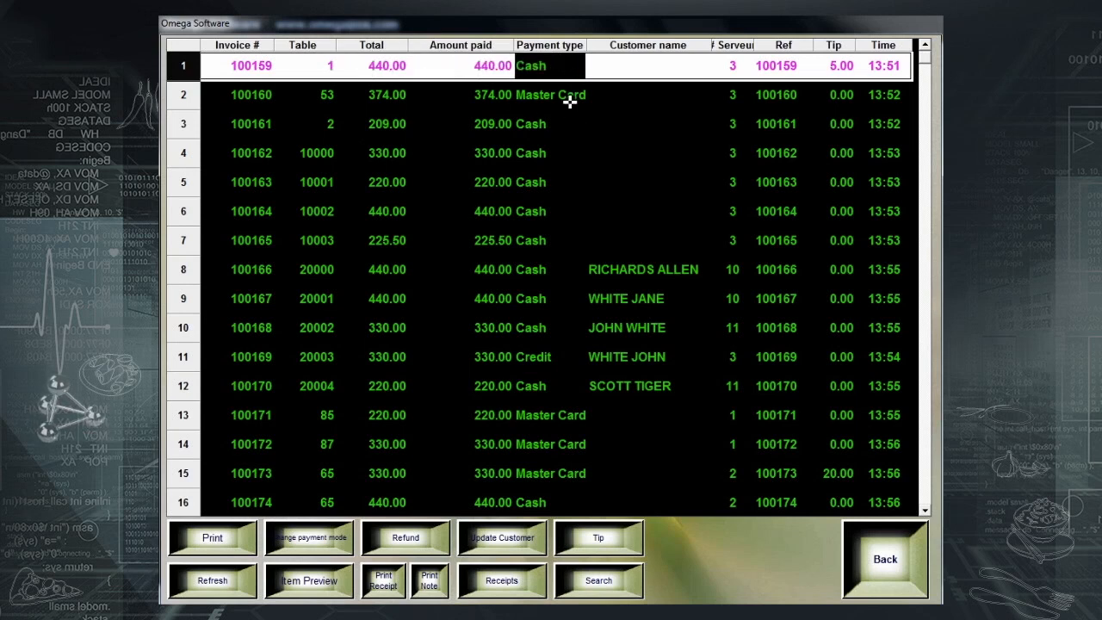
{"action": "left_click", "coordinate": [637, 264]}
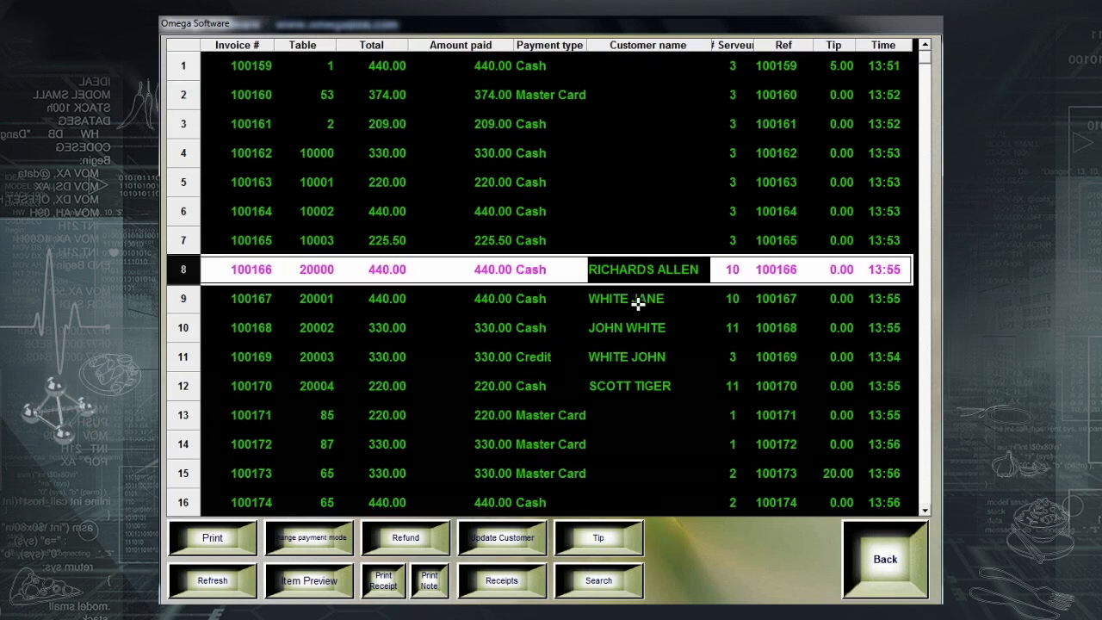
{"action": "left_click", "coordinate": [637, 301]}
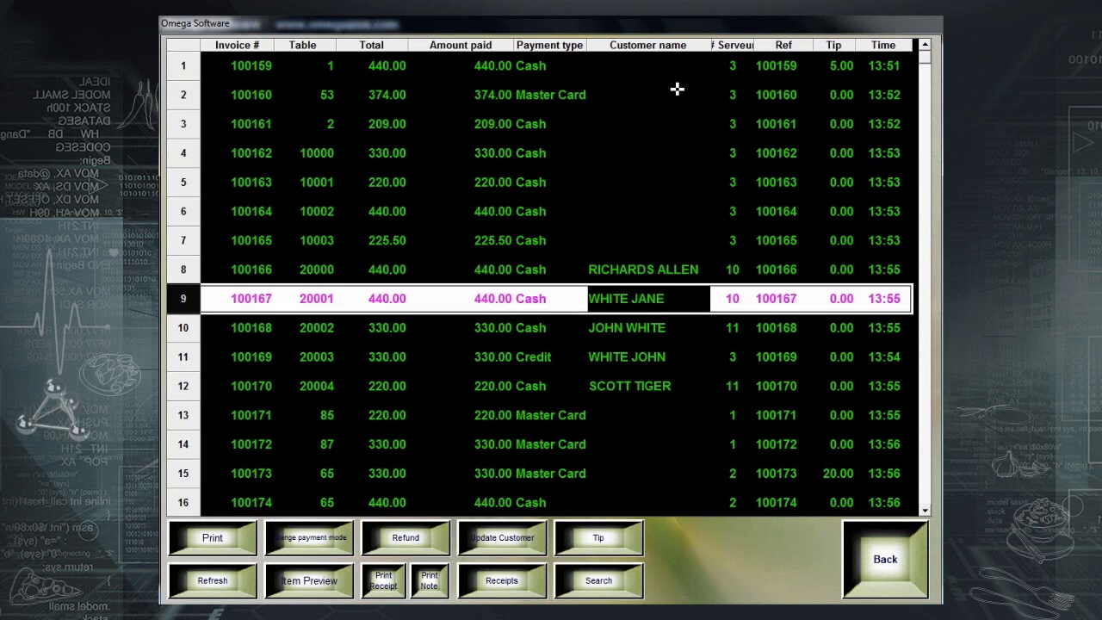
{"action": "left_click", "coordinate": [743, 68]}
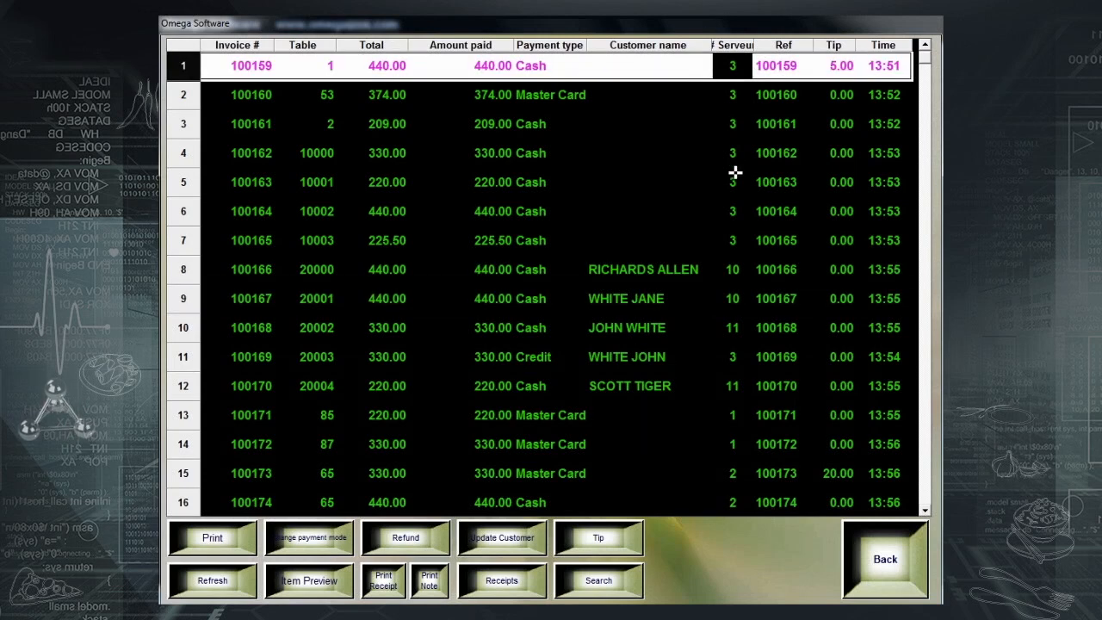
{"action": "left_click", "coordinate": [734, 273]}
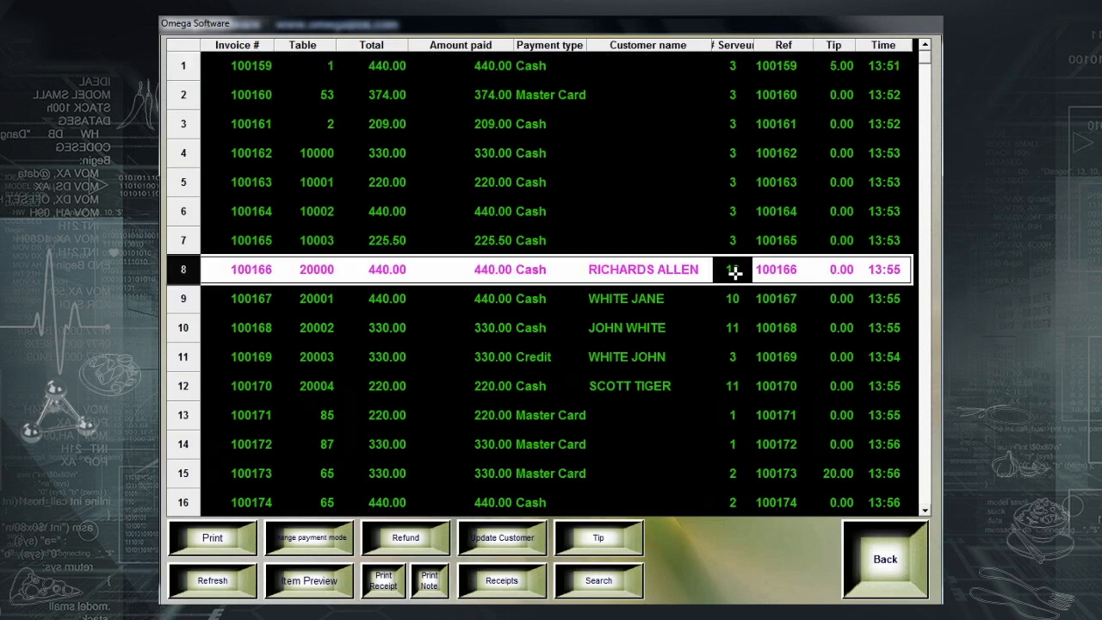
{"action": "left_click", "coordinate": [732, 388]}
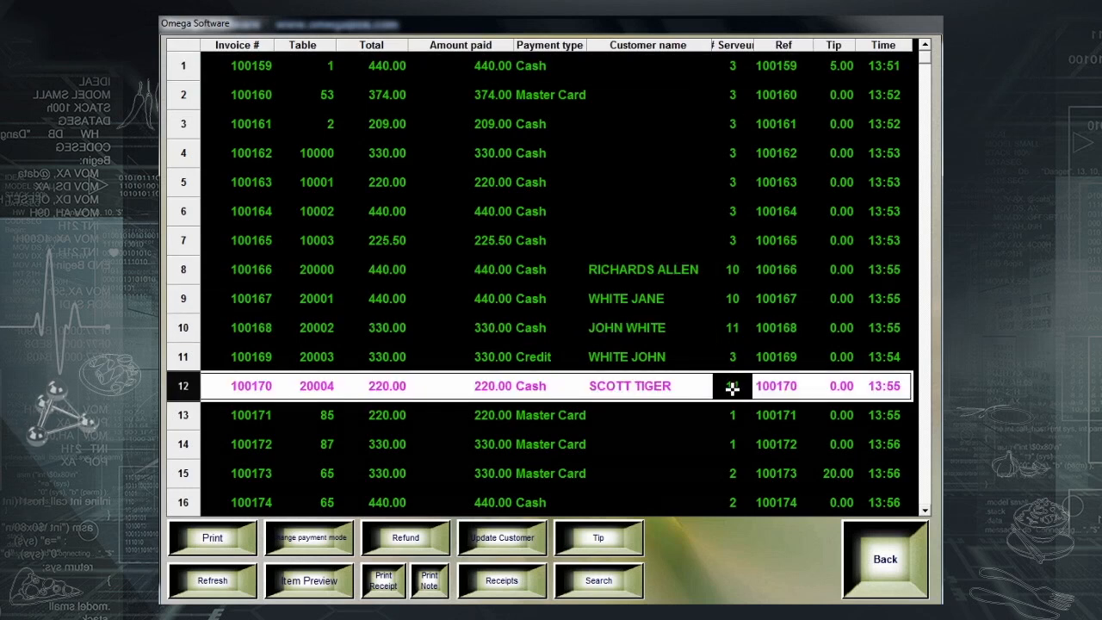
- Check invoice 100159's reference, 5.00 tip and 13:51 time, then select invoice 100161
{"action": "left_click", "coordinate": [790, 66]}
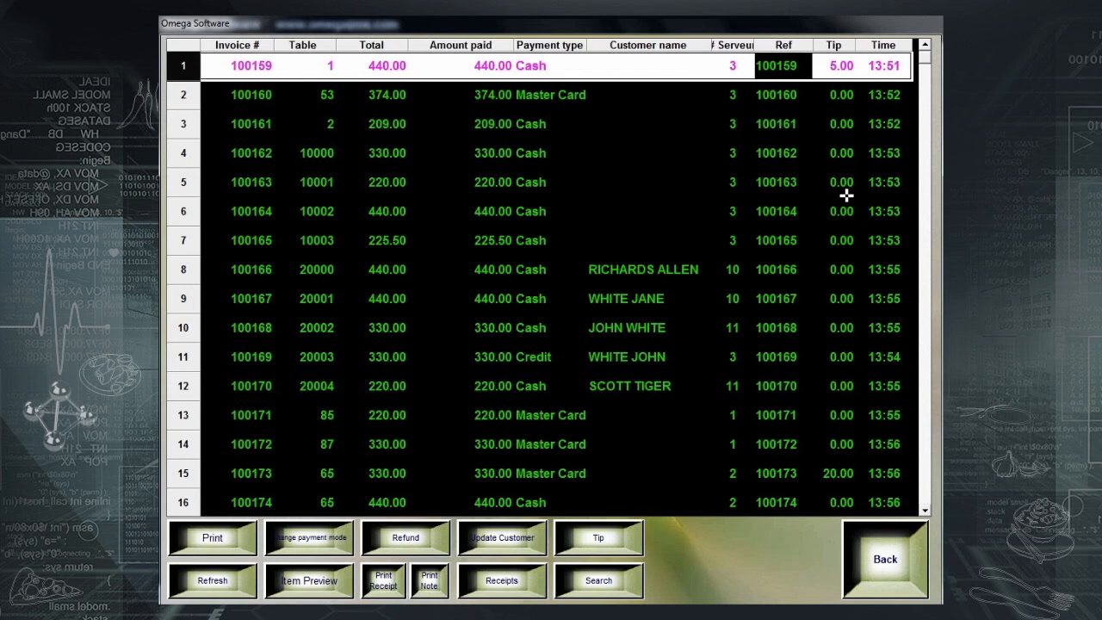
{"action": "left_click", "coordinate": [844, 64]}
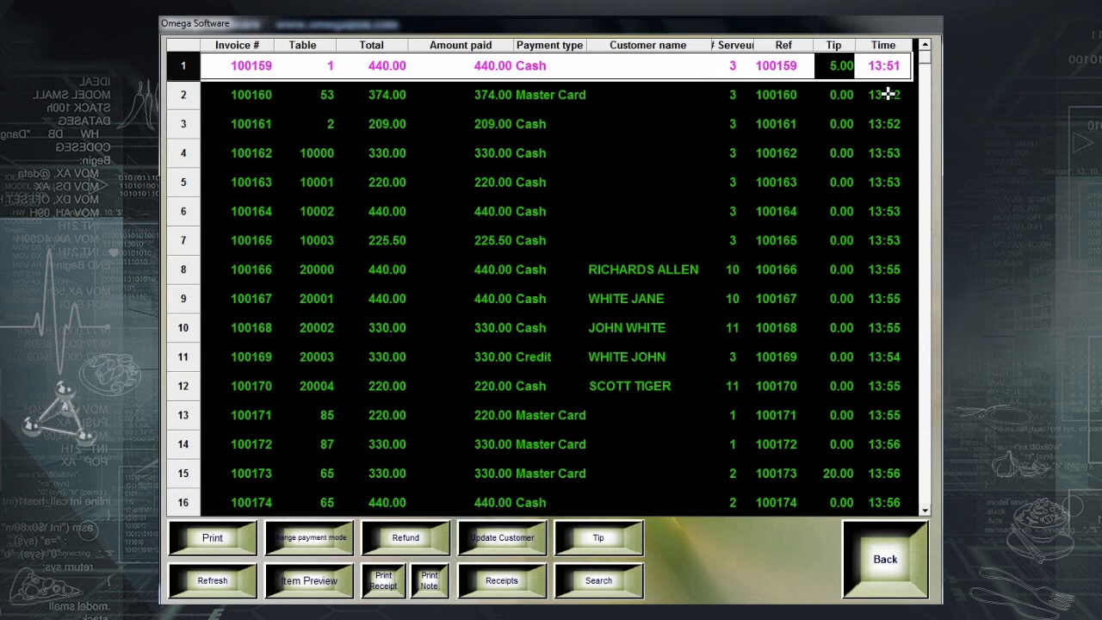
{"action": "left_click", "coordinate": [889, 73]}
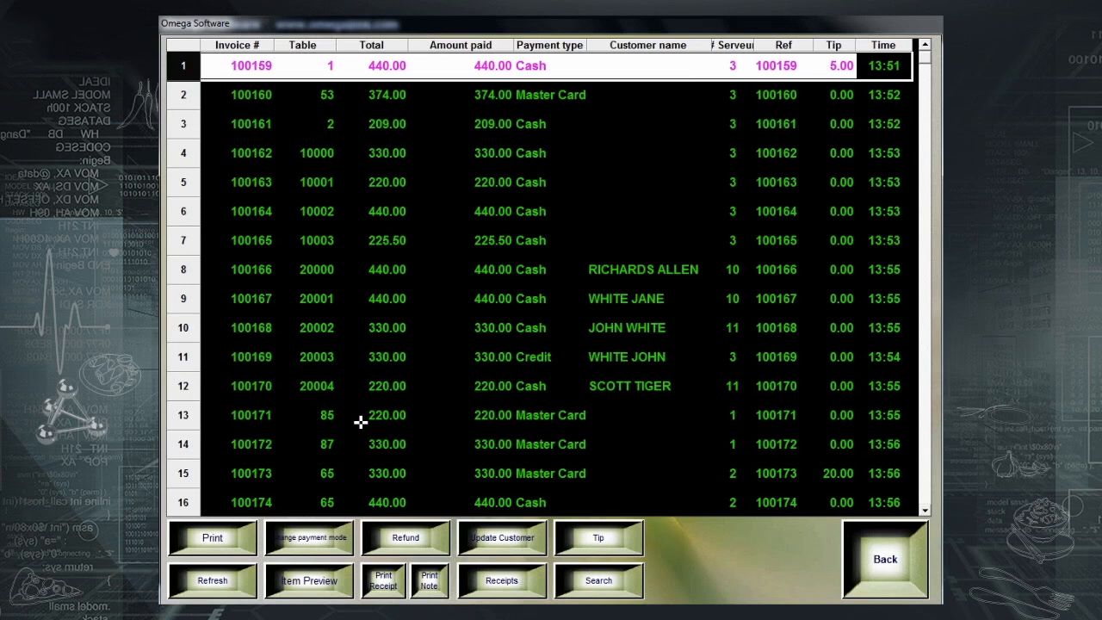
{"action": "left_click", "coordinate": [507, 125]}
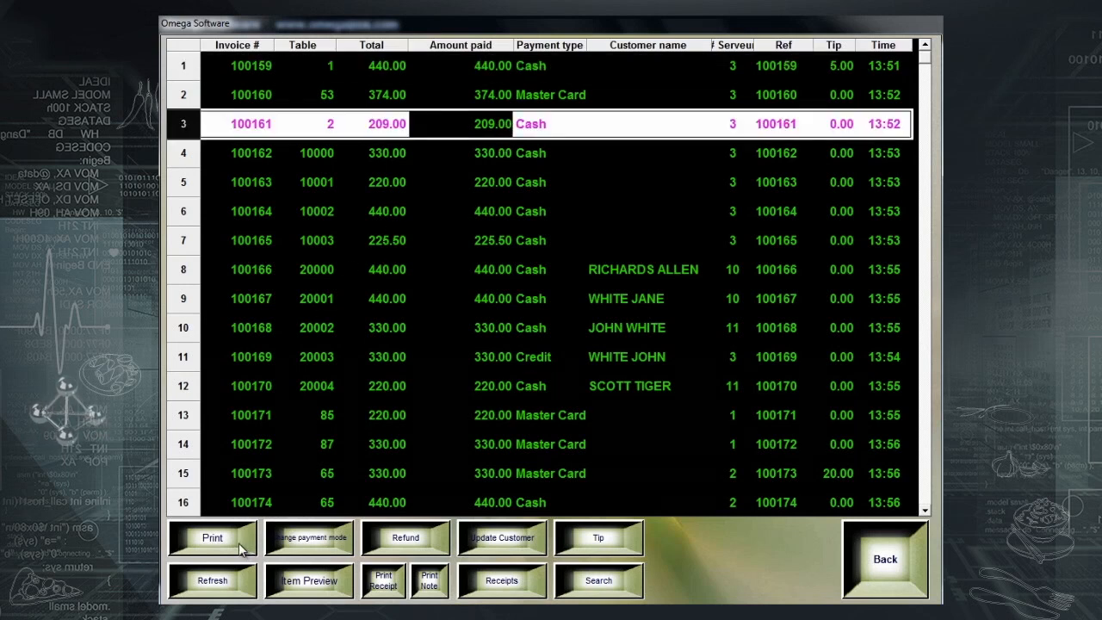
{"action": "left_click", "coordinate": [288, 116]}
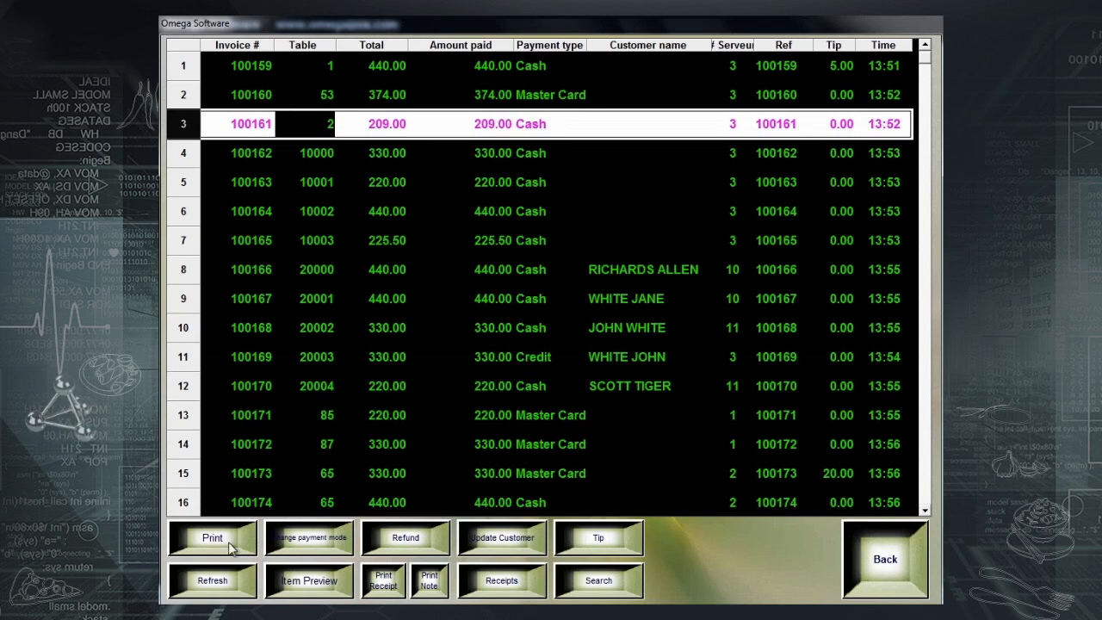
- Change invoice 100161's payment type from Cash to Master Card
{"action": "left_click", "coordinate": [327, 541]}
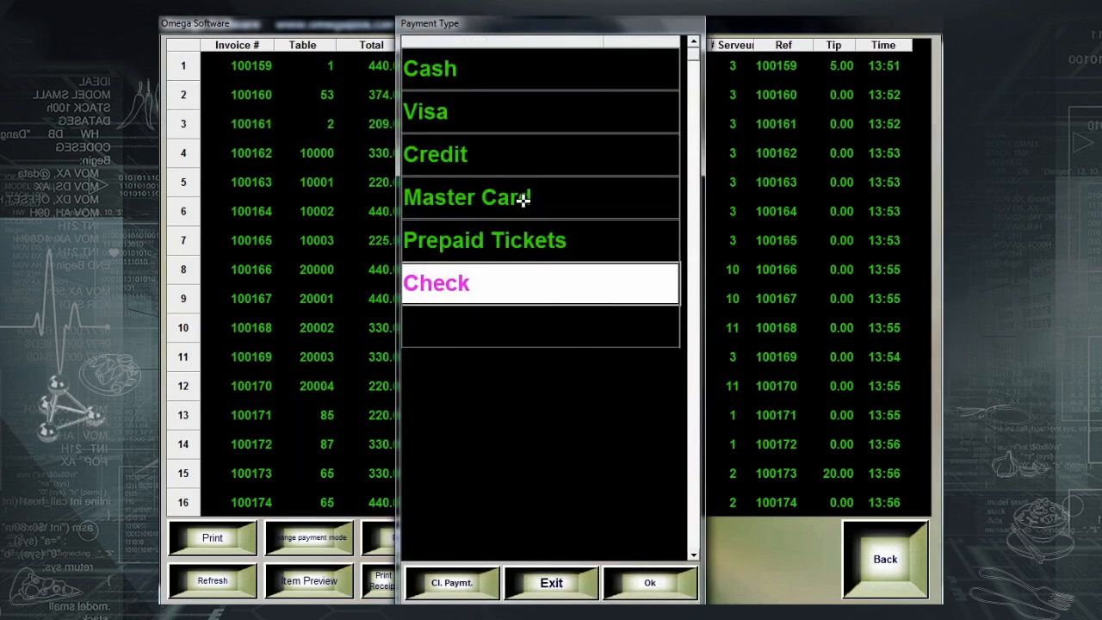
{"action": "left_click", "coordinate": [522, 197]}
{"action": "left_click", "coordinate": [649, 583]}
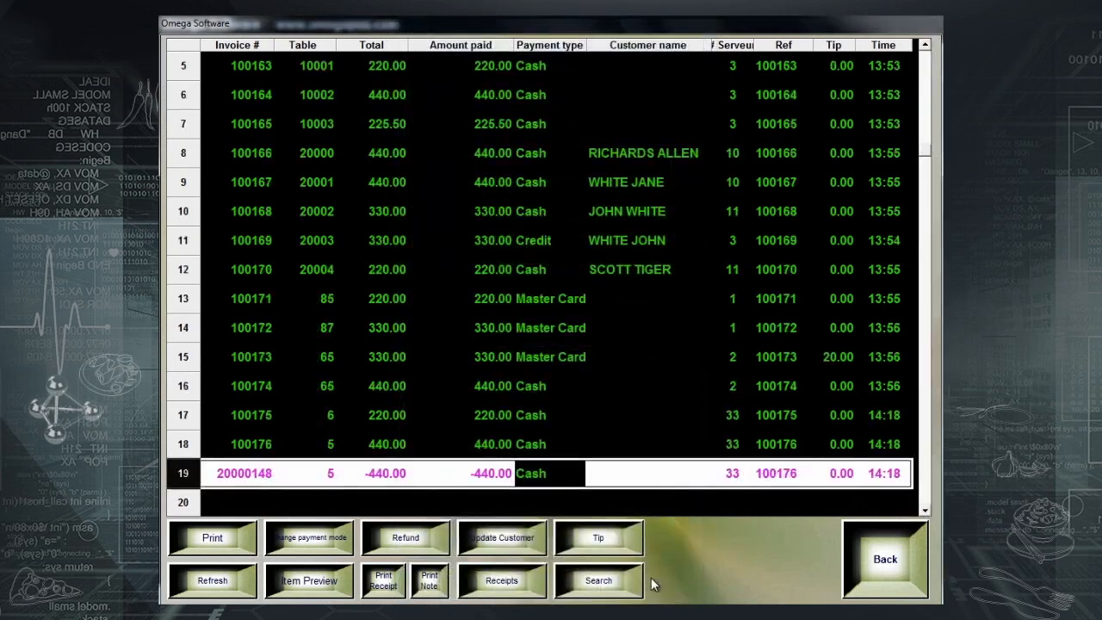
{"action": "scroll", "coordinate": [535, 310], "scroll_direction": "up", "scroll_amount": 2}
{"action": "left_click", "coordinate": [540, 220]}
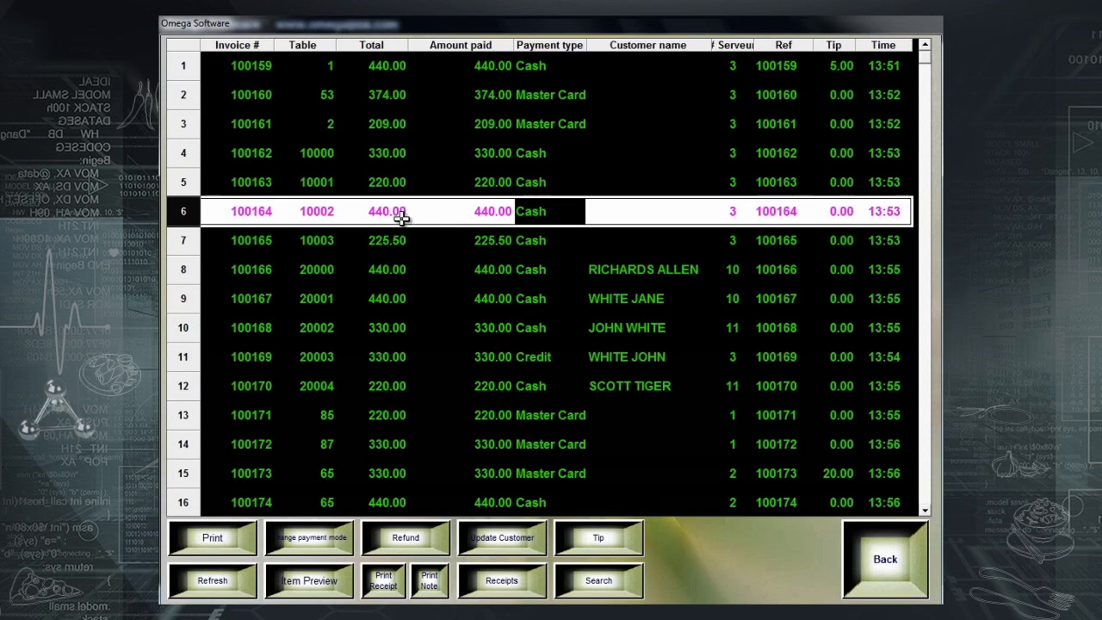
- Refund invoice 100164 with reason BY MISTAKE, creating refund invoice 20000149 for -440.00
{"action": "left_click", "coordinate": [440, 545]}
{"action": "left_click", "coordinate": [542, 369]}
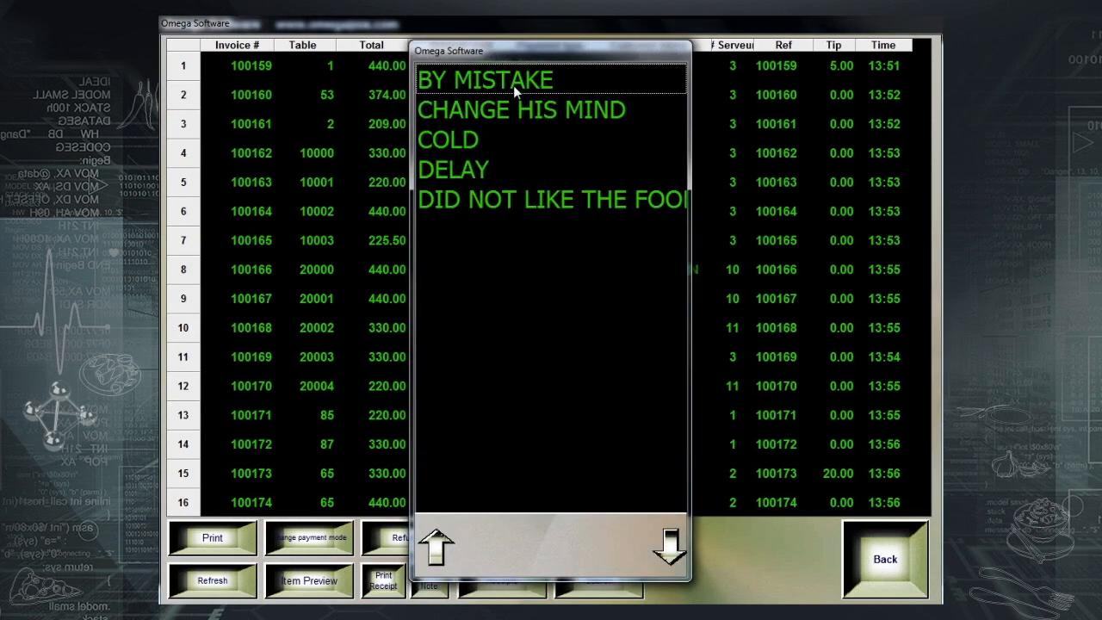
{"action": "left_click", "coordinate": [513, 85]}
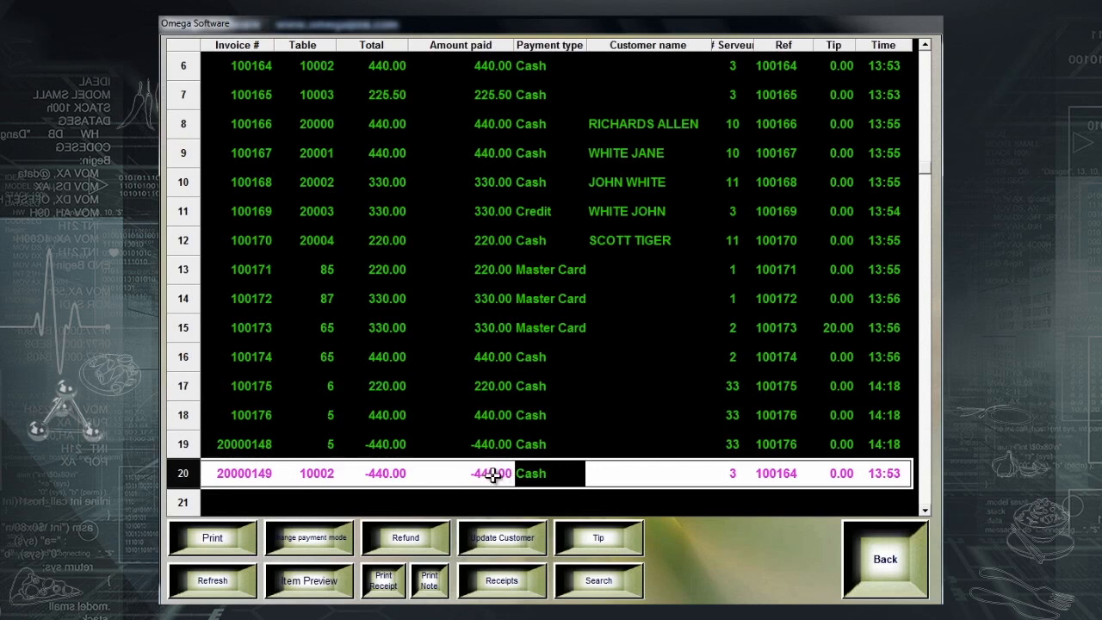
{"action": "scroll", "coordinate": [493, 475], "scroll_direction": "up", "scroll_amount": 5}
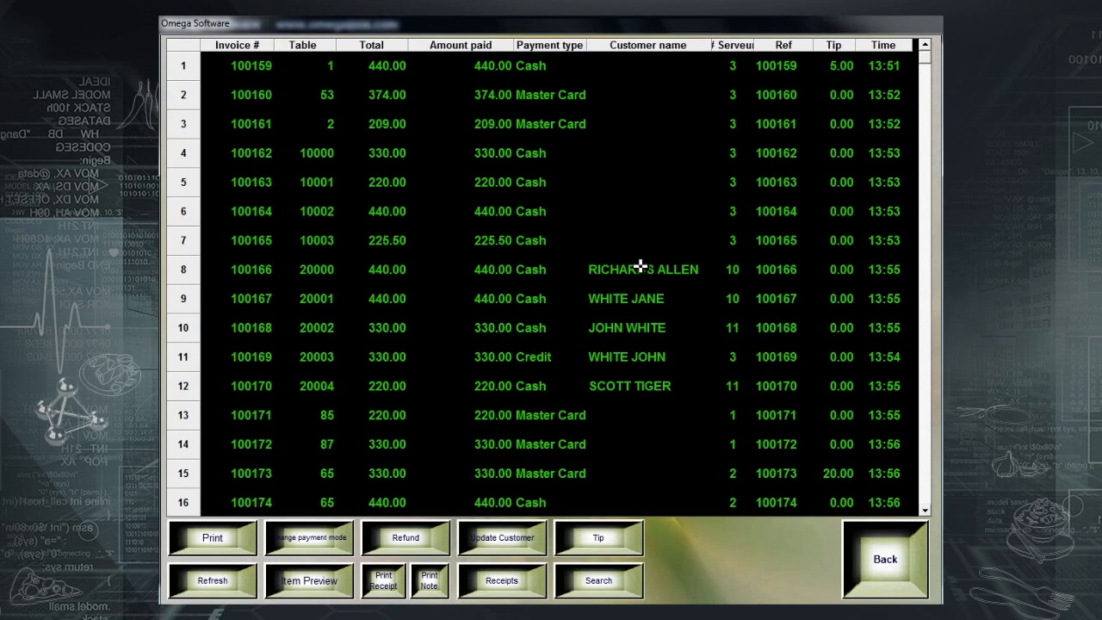
- Reassign invoice 100166 to the customer found by a phone-number lookup
{"action": "left_click", "coordinate": [645, 271]}
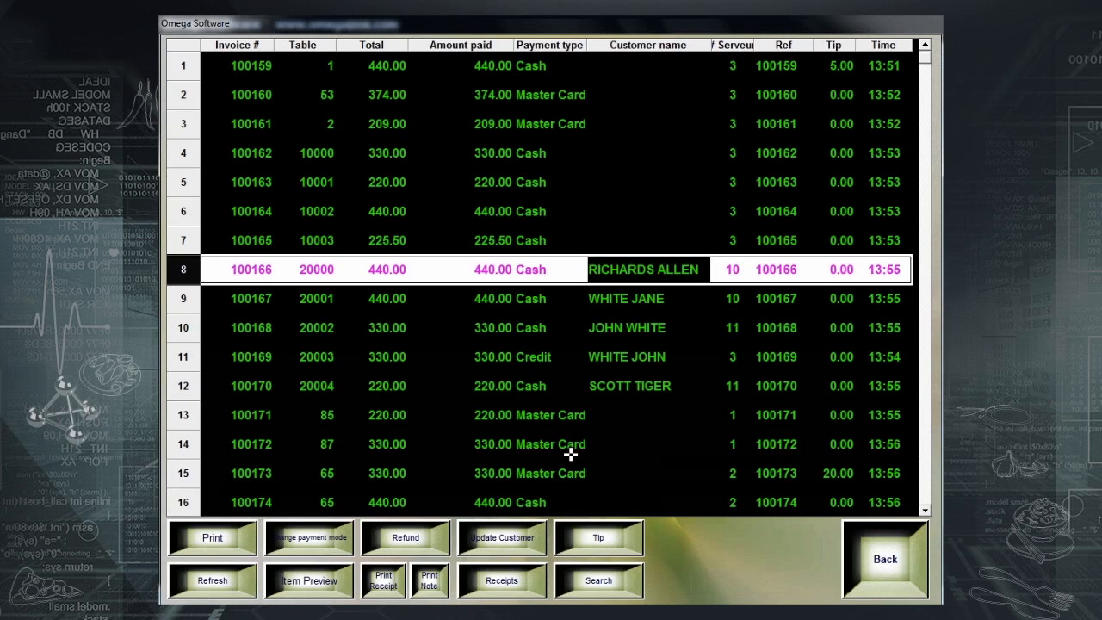
{"action": "left_click", "coordinate": [530, 537]}
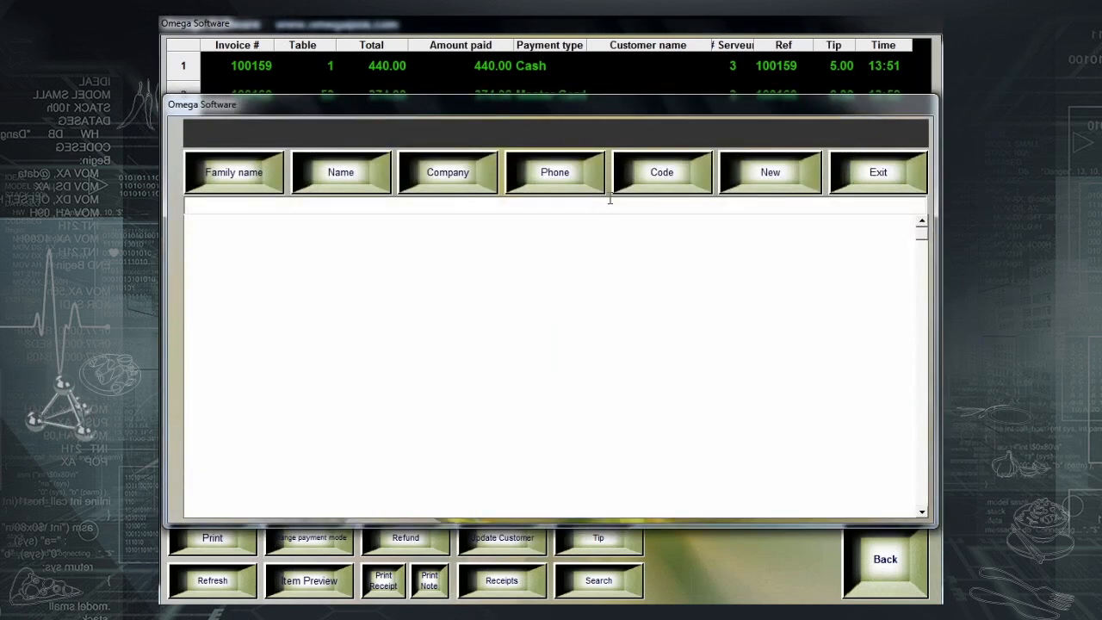
{"action": "left_click", "coordinate": [594, 175]}
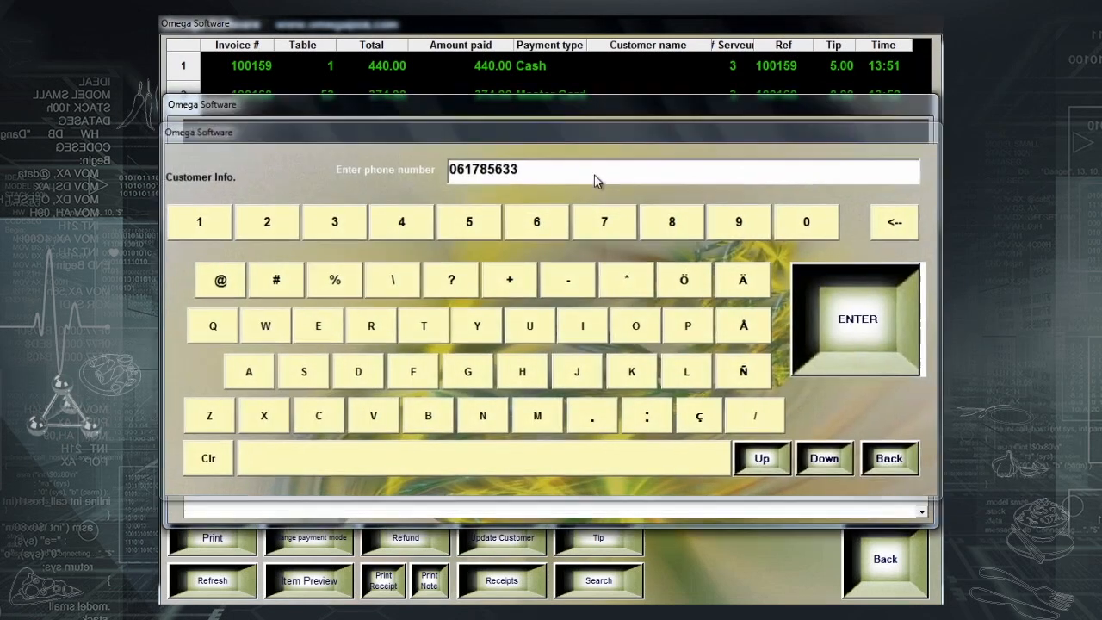
{"action": "key", "text": "Return"}
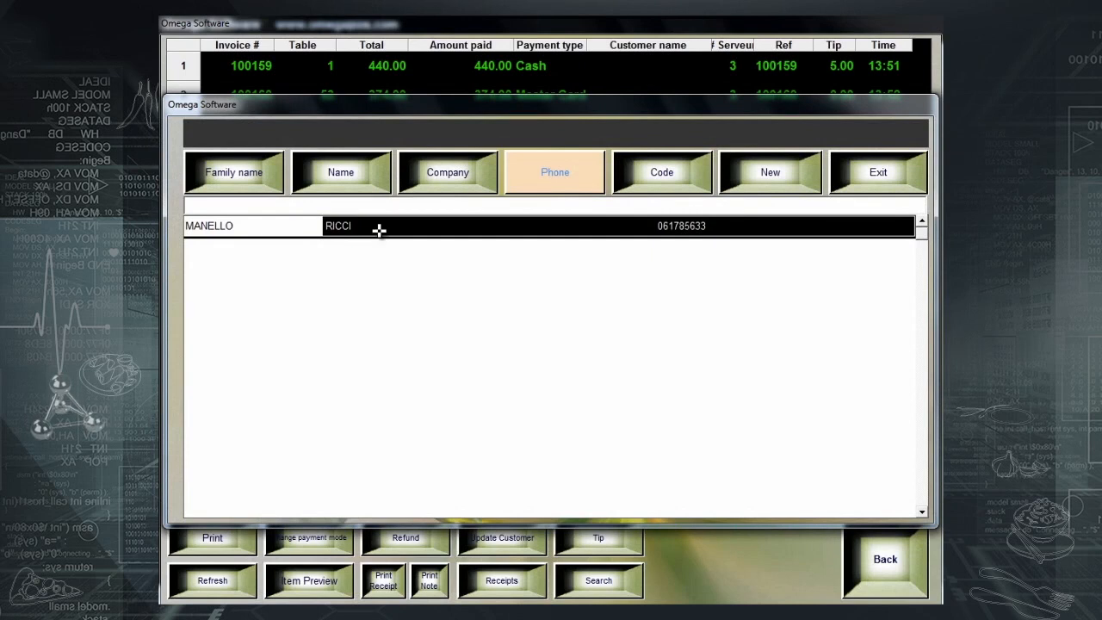
{"action": "left_click", "coordinate": [379, 226]}
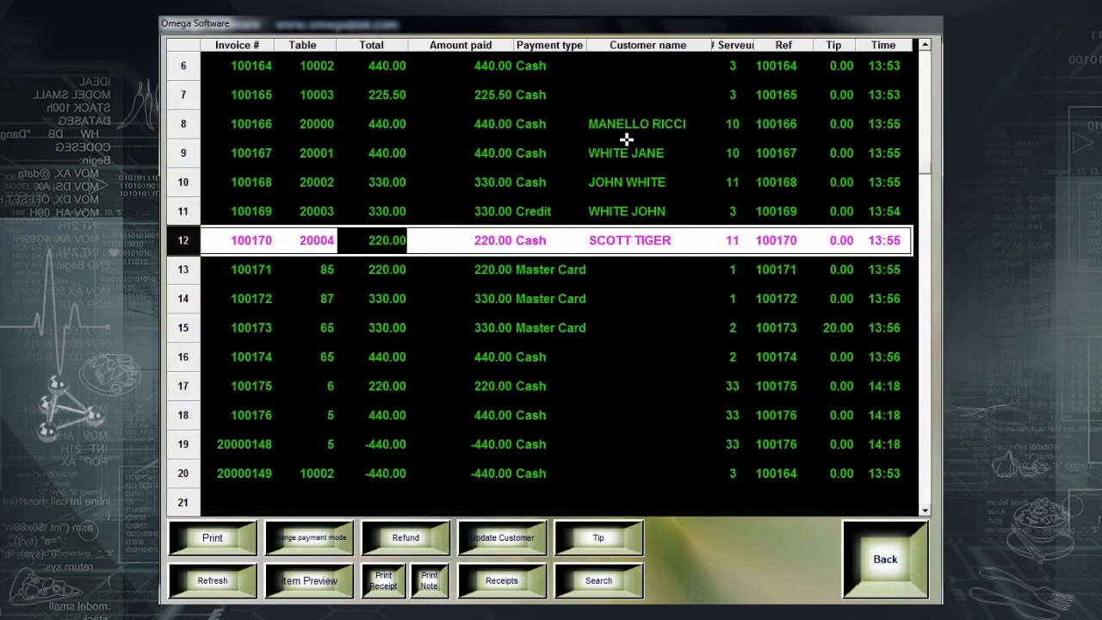
- Add a 5.00 tip to invoice 100174 and preview its four sashimi items
{"action": "left_click", "coordinate": [414, 356]}
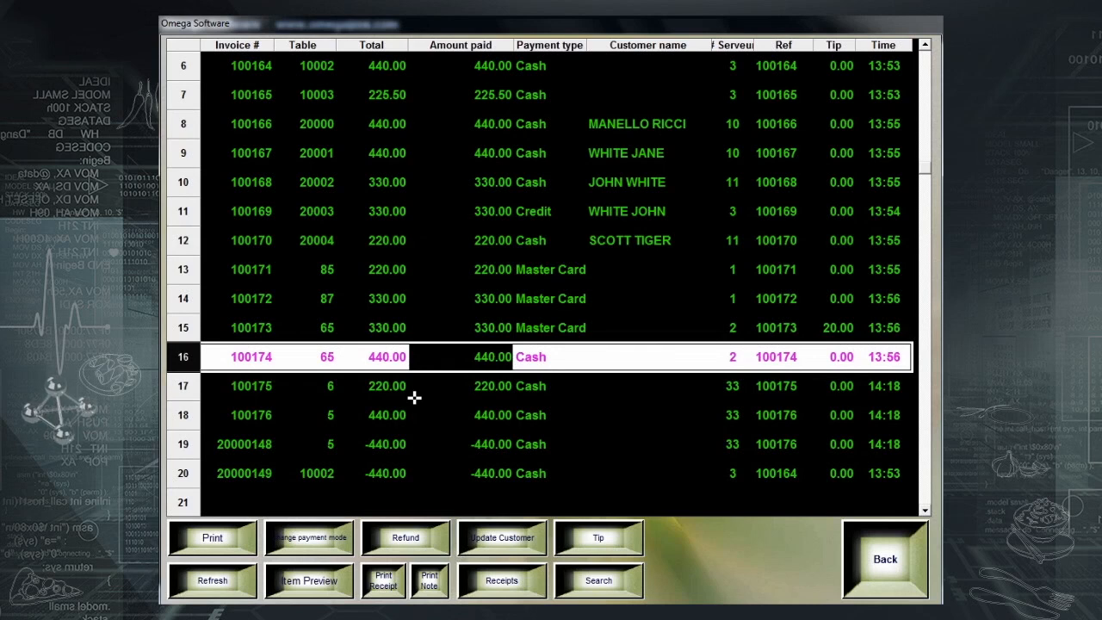
{"action": "left_click", "coordinate": [599, 539]}
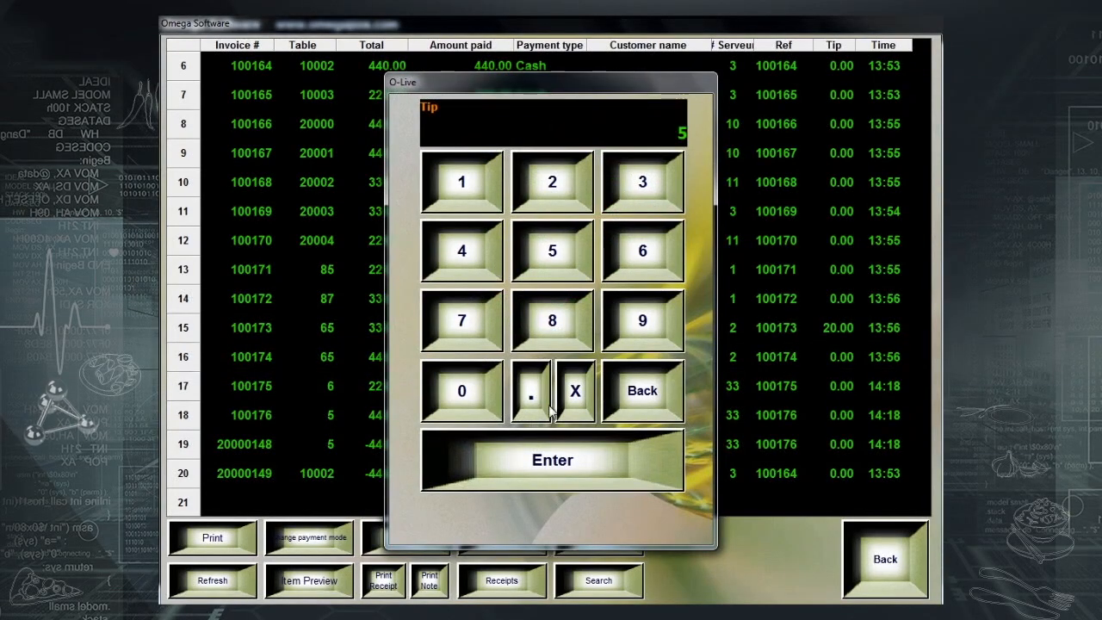
{"action": "left_click", "coordinate": [555, 483]}
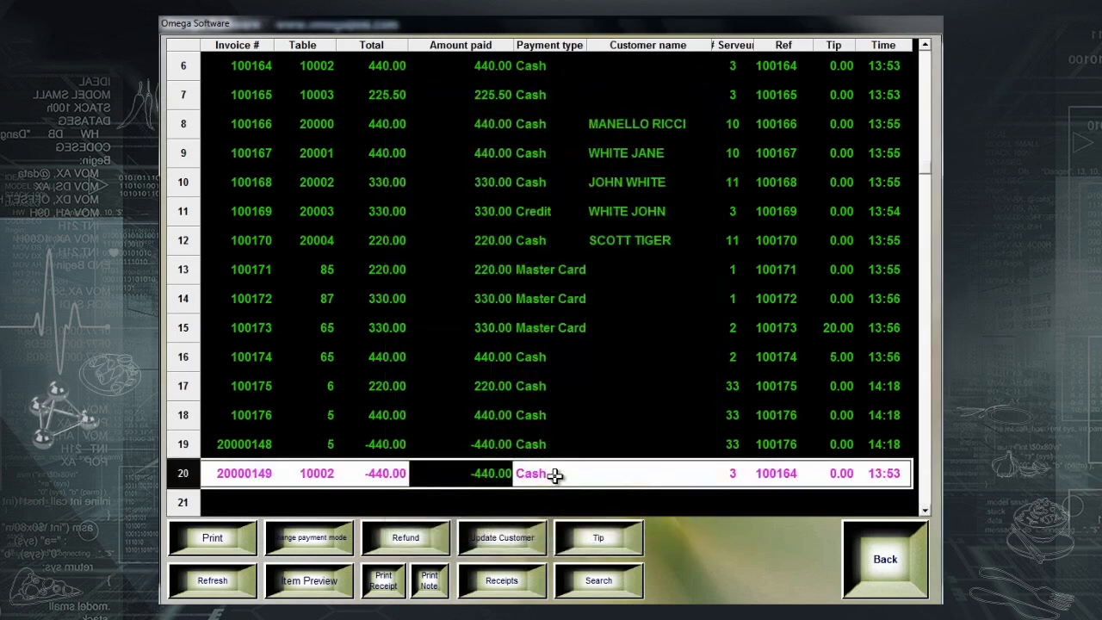
{"action": "left_click", "coordinate": [842, 355]}
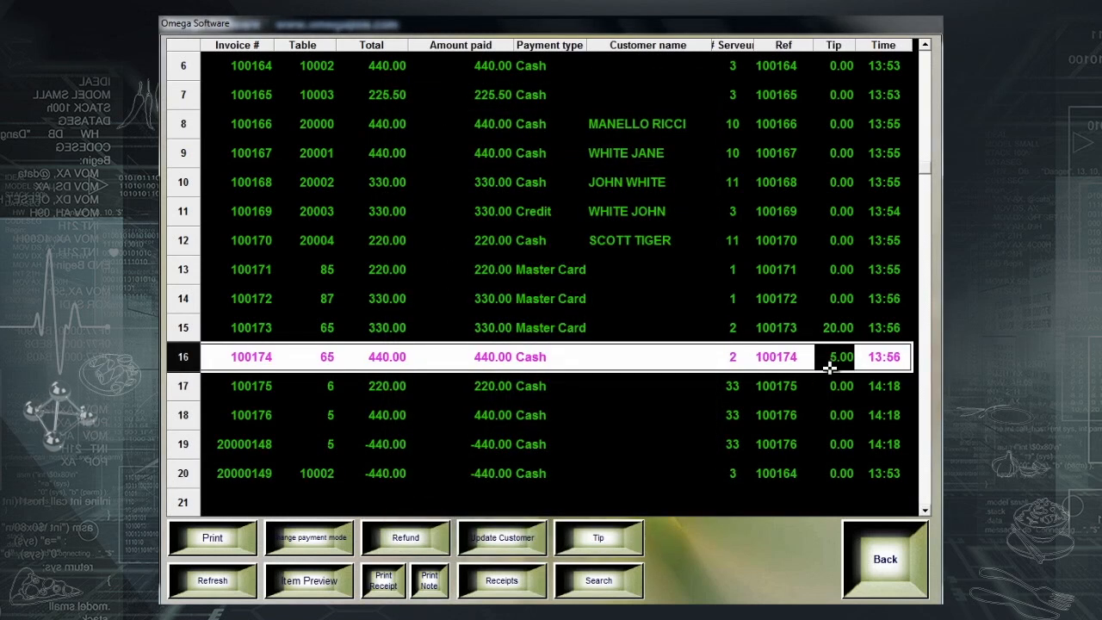
{"action": "left_click", "coordinate": [381, 359]}
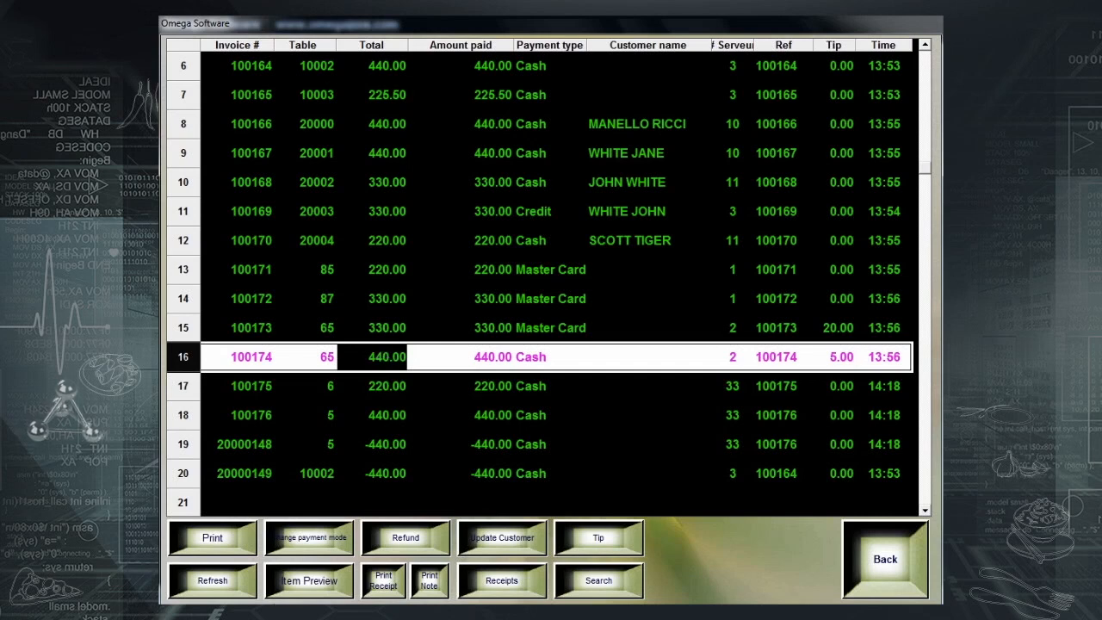
{"action": "left_click", "coordinate": [297, 594]}
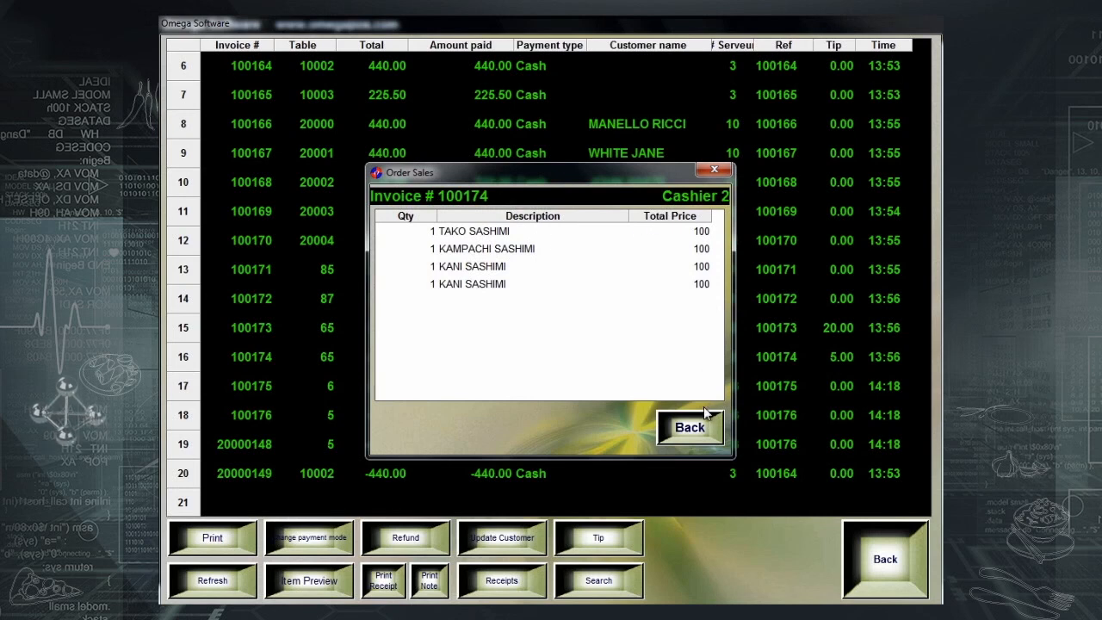
{"action": "left_click", "coordinate": [697, 437]}
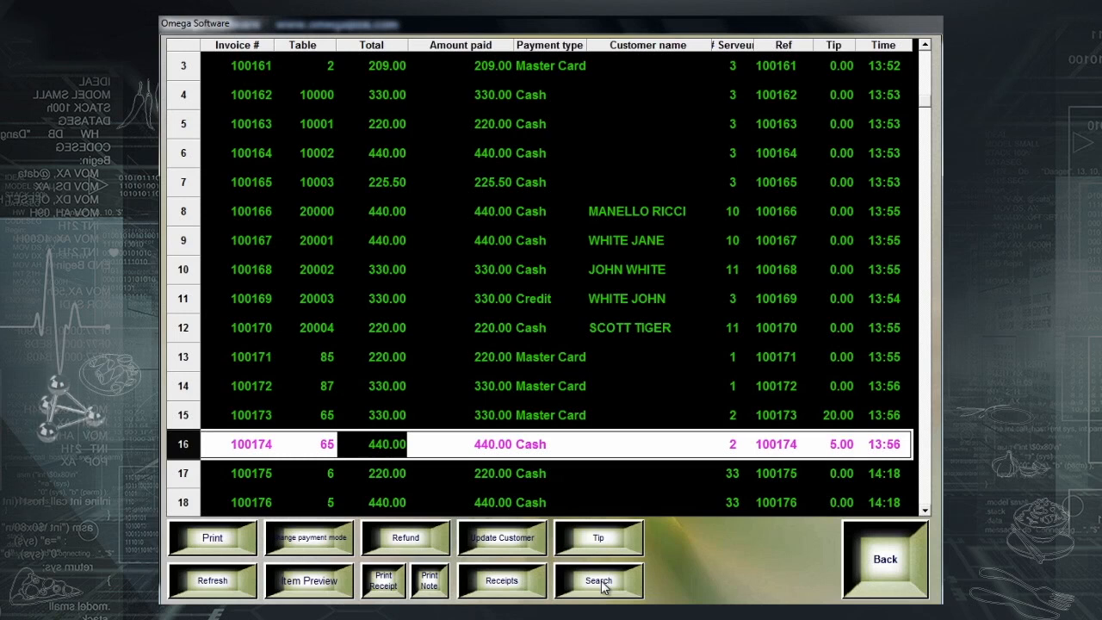
- Look up invoice 100160 with the invoice-number search
{"action": "left_click", "coordinate": [600, 582]}
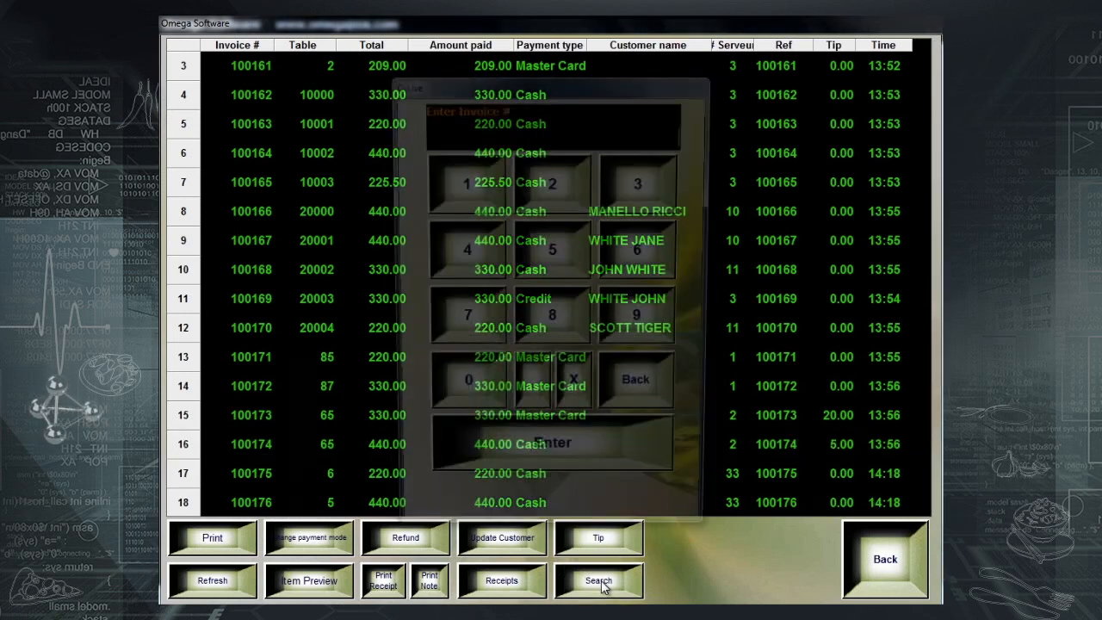
{"action": "type", "text": "100160"}
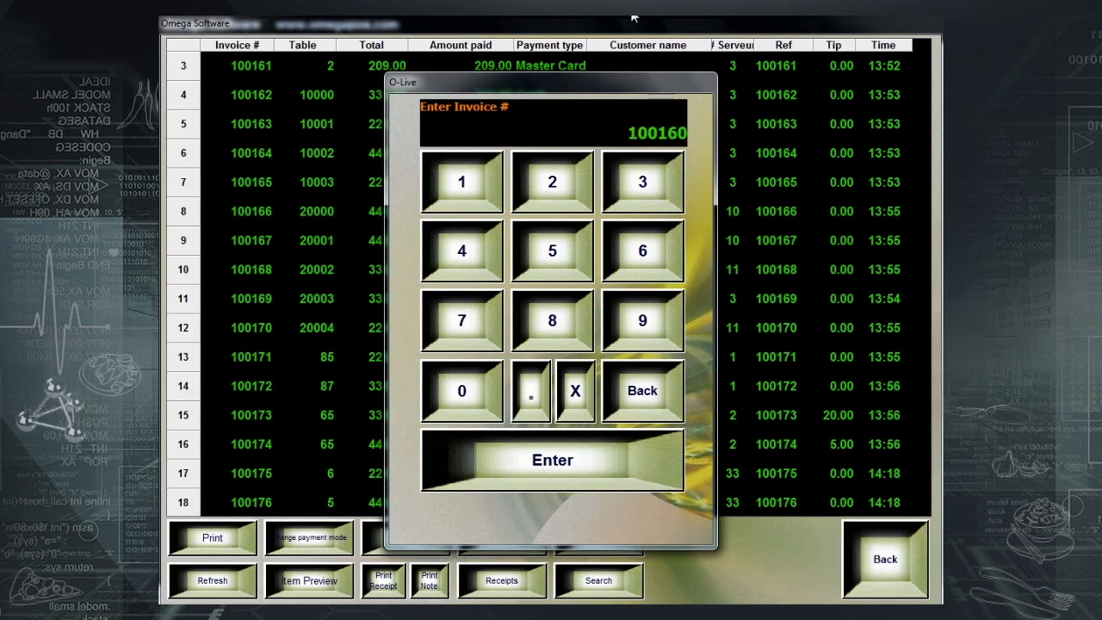
{"action": "key", "text": "Return"}
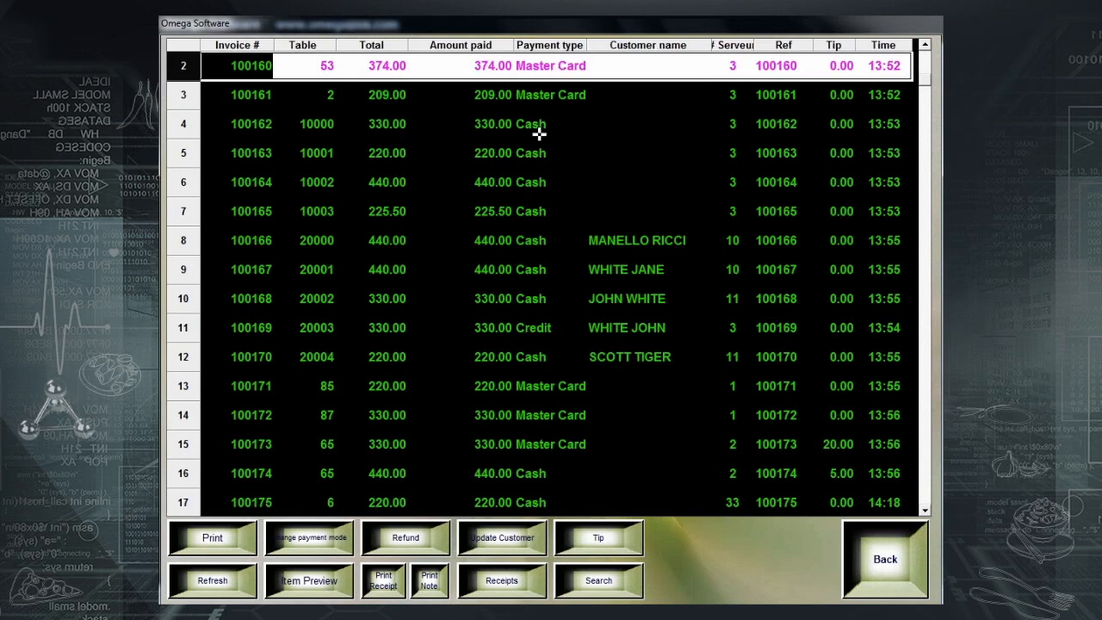
{"action": "left_click", "coordinate": [529, 588]}
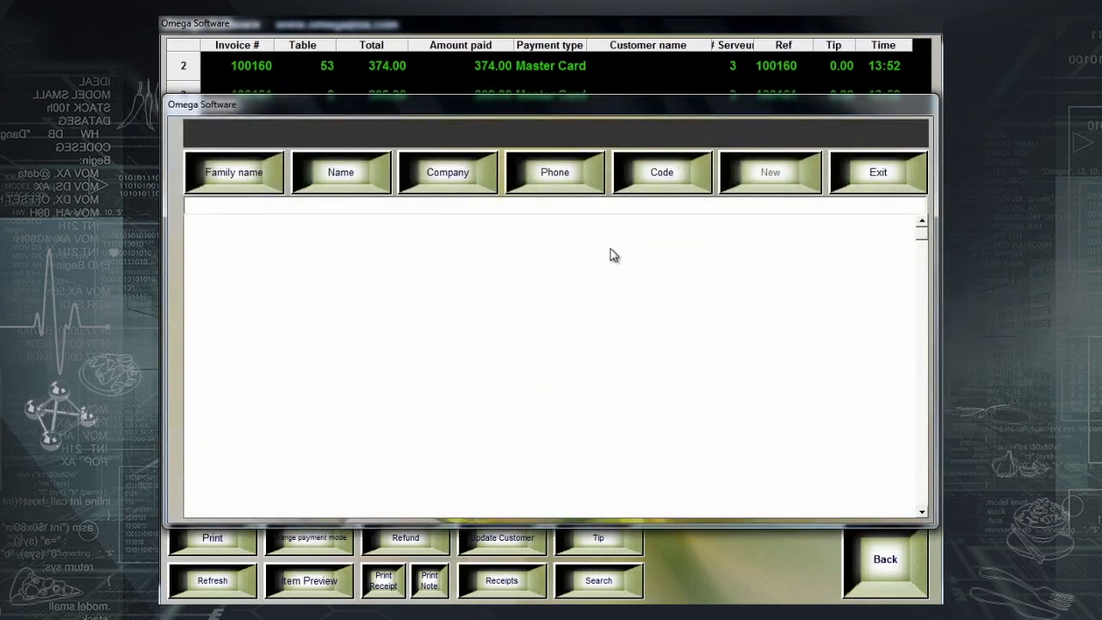
- Record a cash receipt of 15 from the customer found by phone, without printing
{"action": "left_click", "coordinate": [593, 173]}
{"action": "key", "text": "Return"}
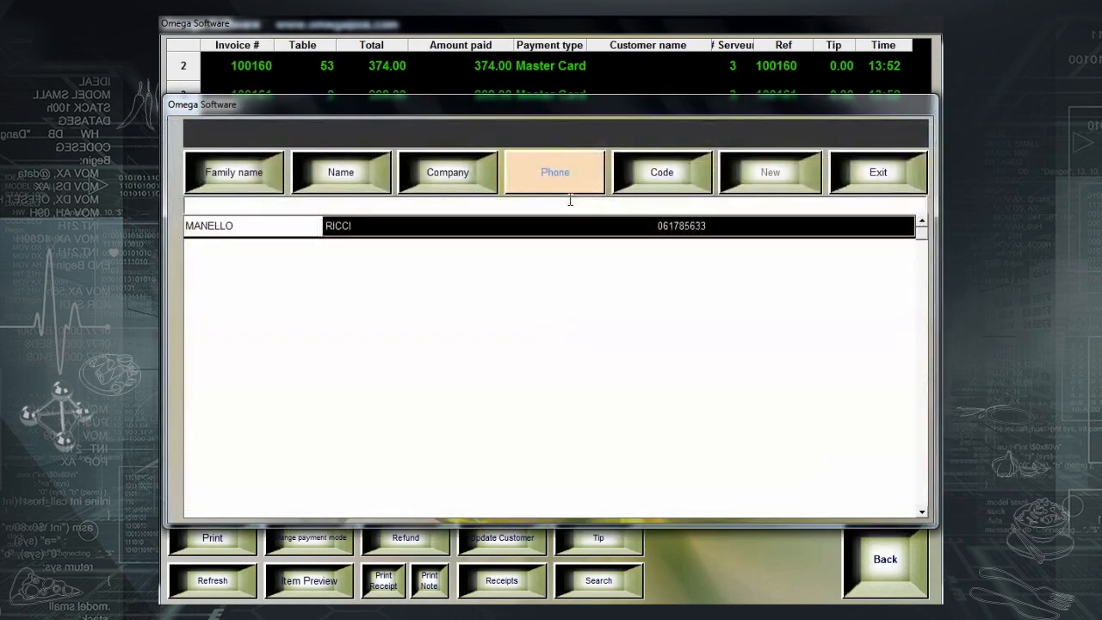
{"action": "left_click", "coordinate": [524, 226]}
{"action": "type", "text": "15"}
{"action": "left_click", "coordinate": [338, 157]}
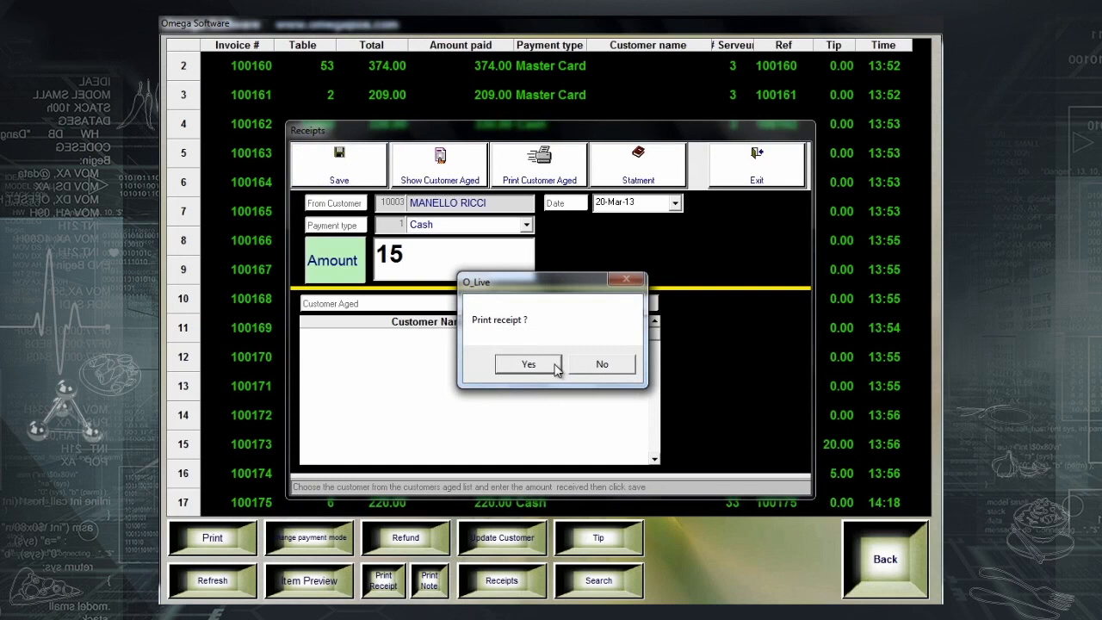
{"action": "left_click", "coordinate": [602, 365]}
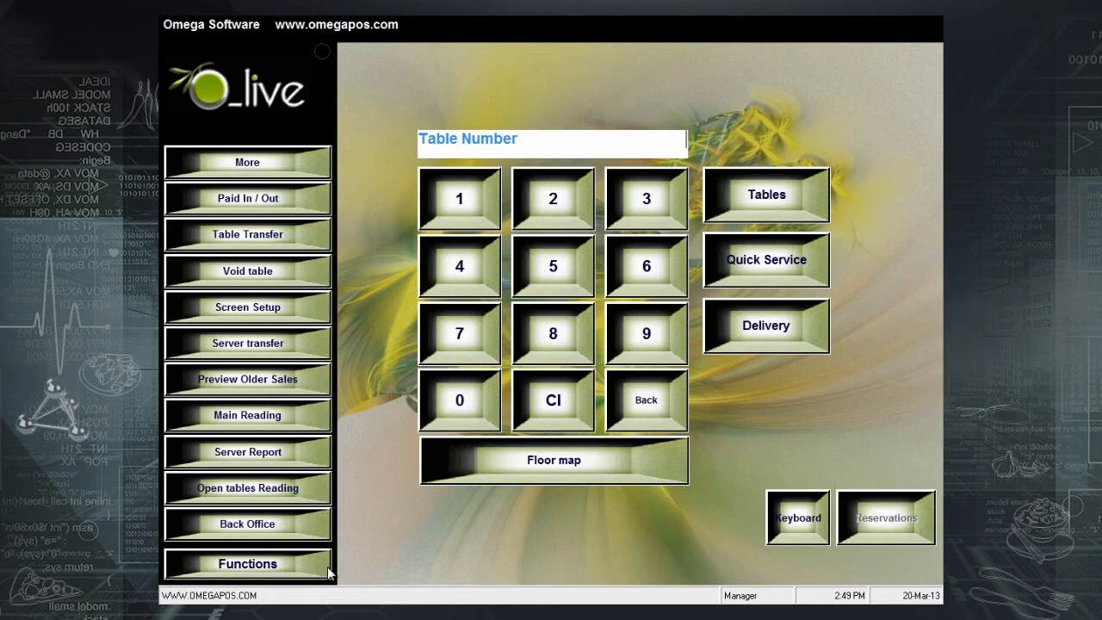
- Start a paid-in cash entry with an amount of 200
{"action": "left_click", "coordinate": [256, 206]}
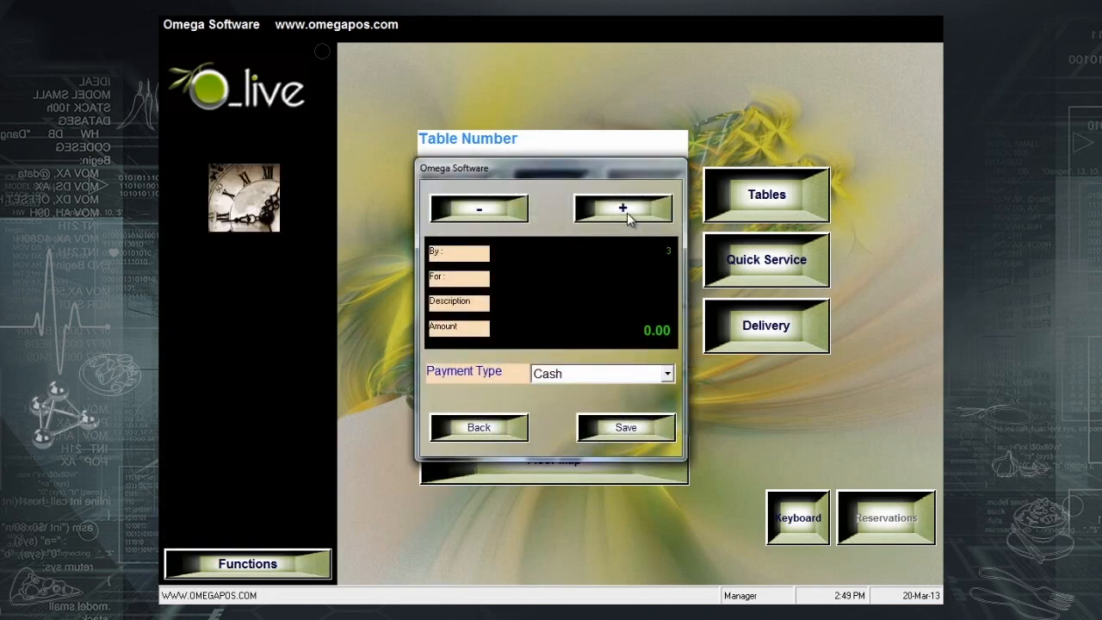
{"action": "left_click", "coordinate": [627, 213]}
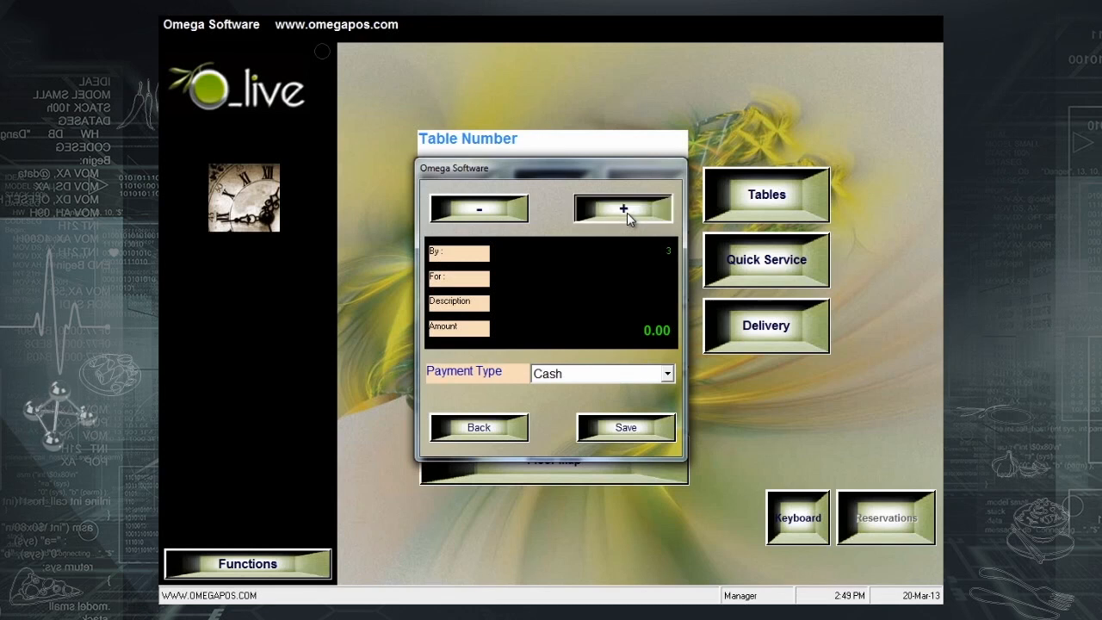
{"action": "left_click", "coordinate": [627, 213]}
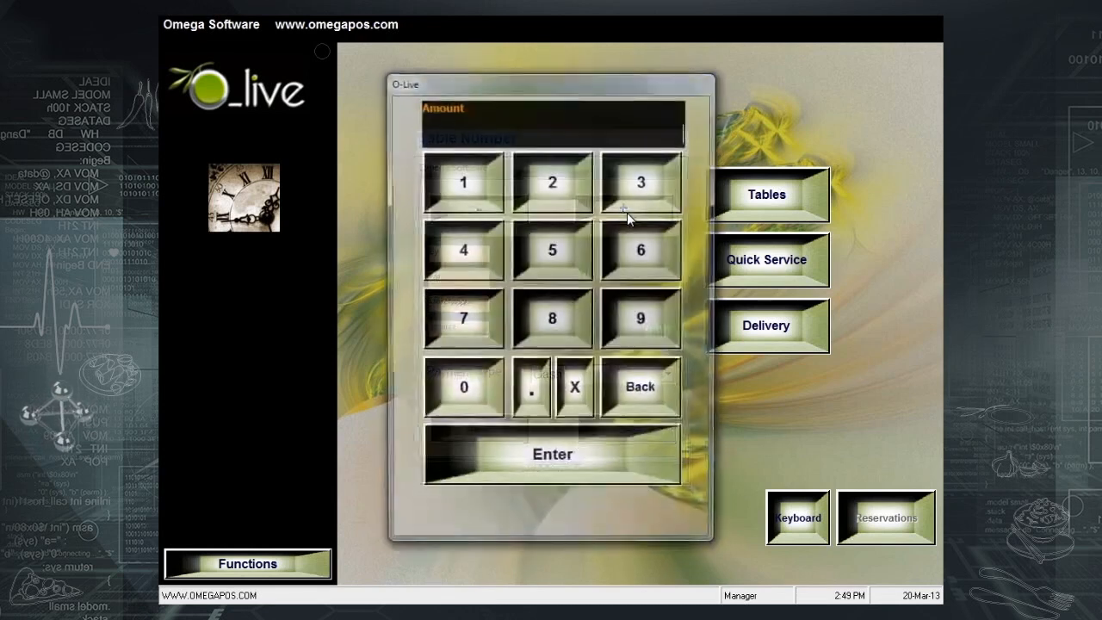
{"action": "left_click", "coordinate": [560, 188]}
{"action": "left_click", "coordinate": [460, 387]}
{"action": "left_click", "coordinate": [460, 387]}
{"action": "left_click", "coordinate": [558, 467]}
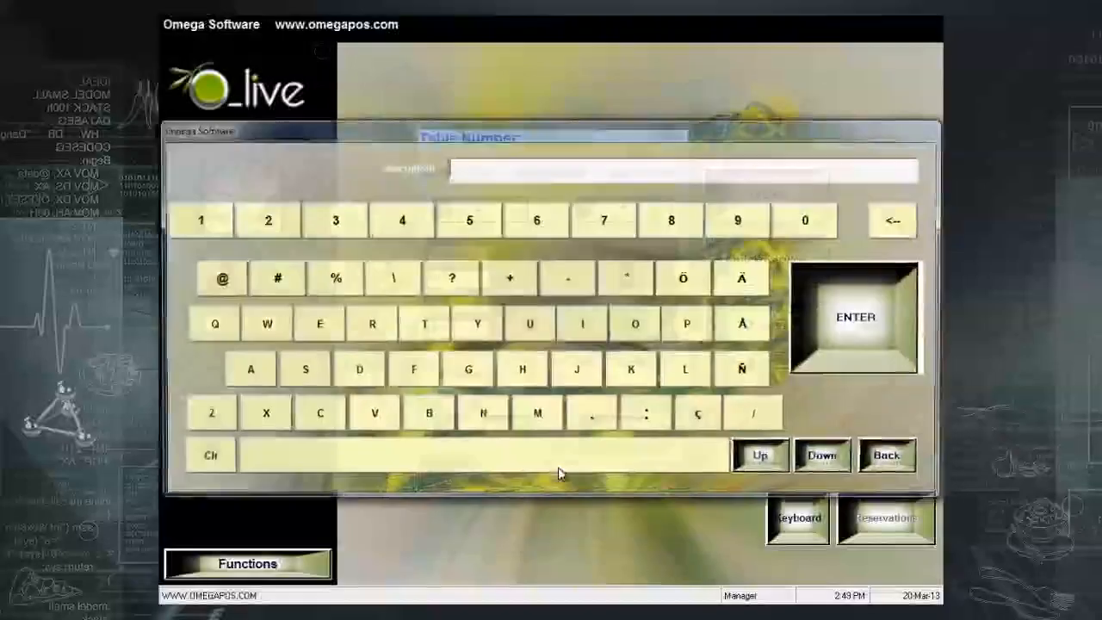
- Describe the entry as PETTY CASH, assign the Manager, and save without printing
{"action": "left_click", "coordinate": [694, 331]}
{"action": "left_click", "coordinate": [325, 332]}
{"action": "left_click", "coordinate": [422, 332]}
{"action": "left_click", "coordinate": [422, 332]}
{"action": "left_click", "coordinate": [476, 328]}
{"action": "left_click", "coordinate": [433, 465]}
{"action": "left_click", "coordinate": [319, 415]}
{"action": "left_click", "coordinate": [259, 372]}
{"action": "left_click", "coordinate": [297, 370]}
{"action": "left_click", "coordinate": [516, 371]}
{"action": "left_click", "coordinate": [819, 323]}
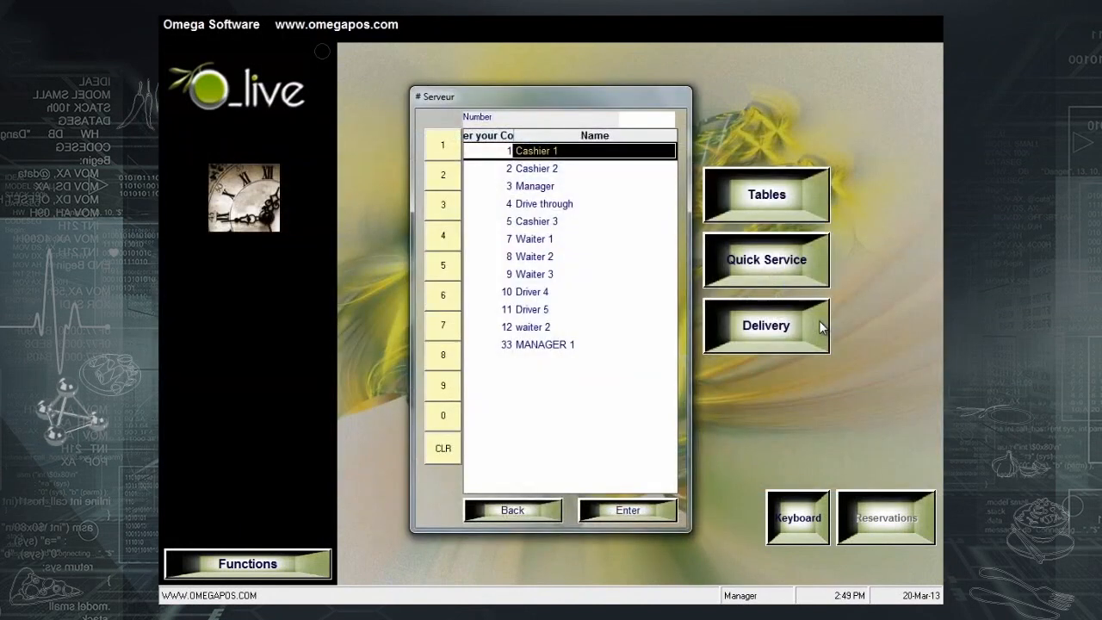
{"action": "left_click", "coordinate": [564, 188]}
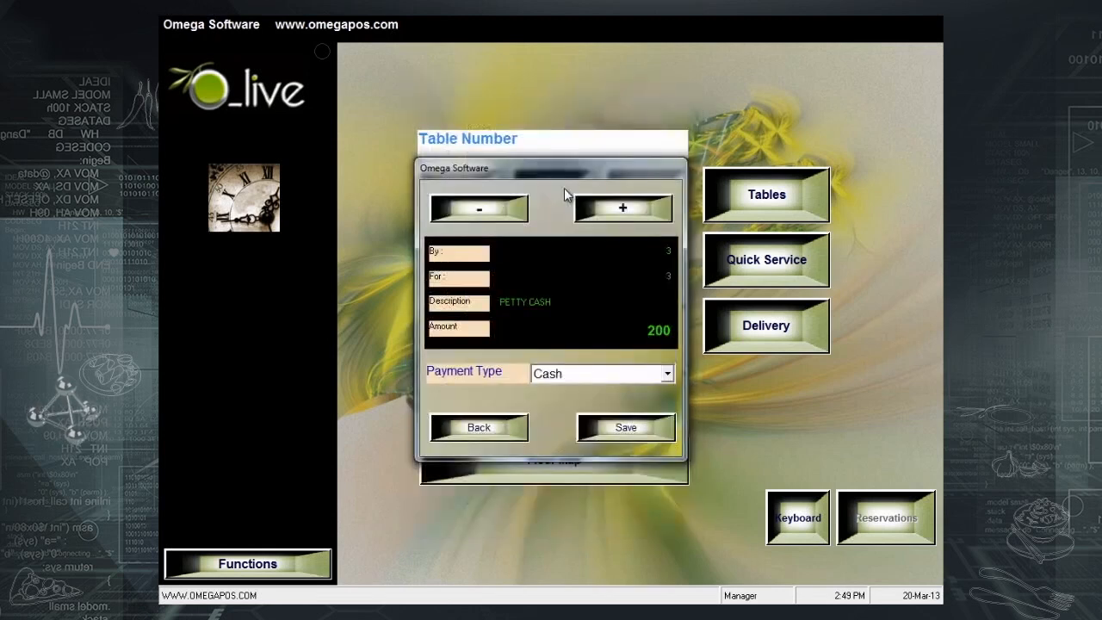
{"action": "left_click", "coordinate": [617, 438]}
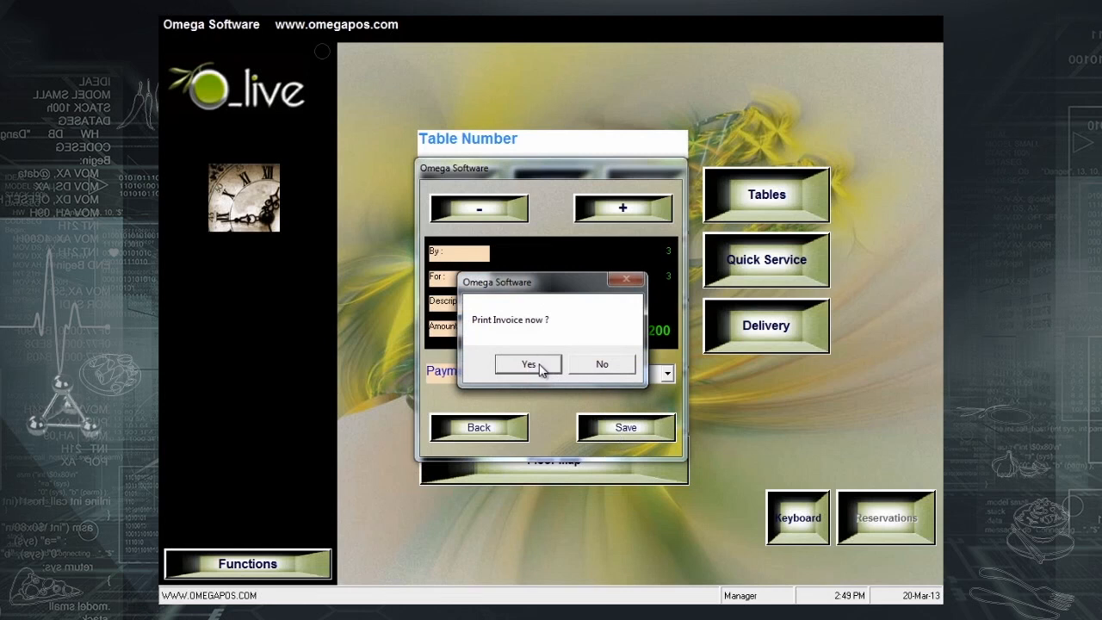
{"action": "left_click", "coordinate": [600, 365]}
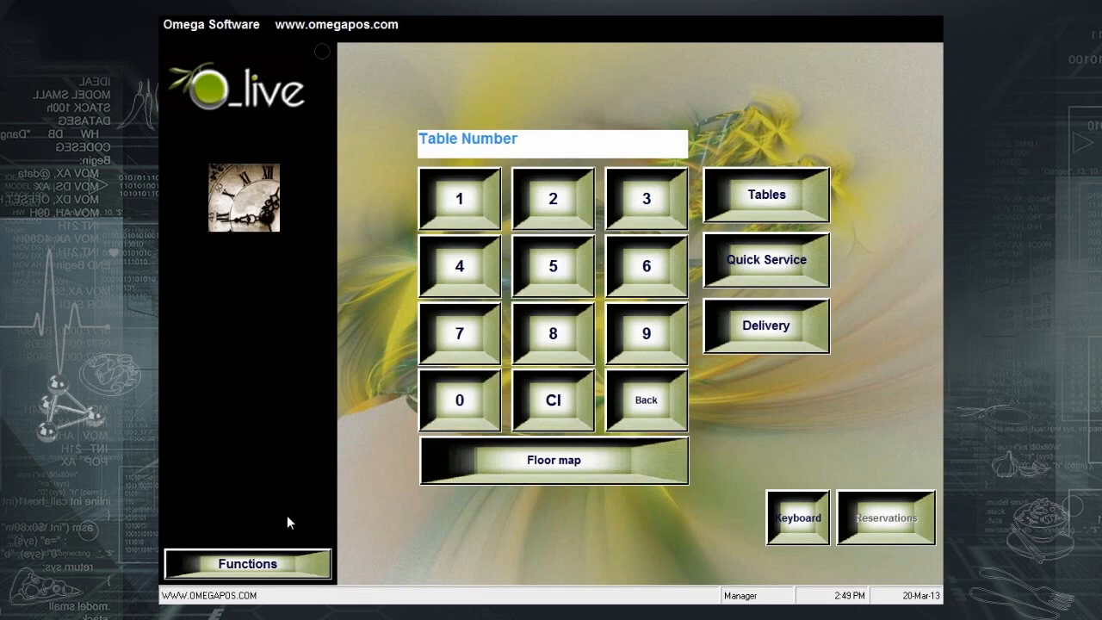
- Save a 20 paid-out entry described INVOICE SUPP1 for Cashier 1, without printing
{"action": "left_click", "coordinate": [277, 565]}
{"action": "left_click", "coordinate": [288, 203]}
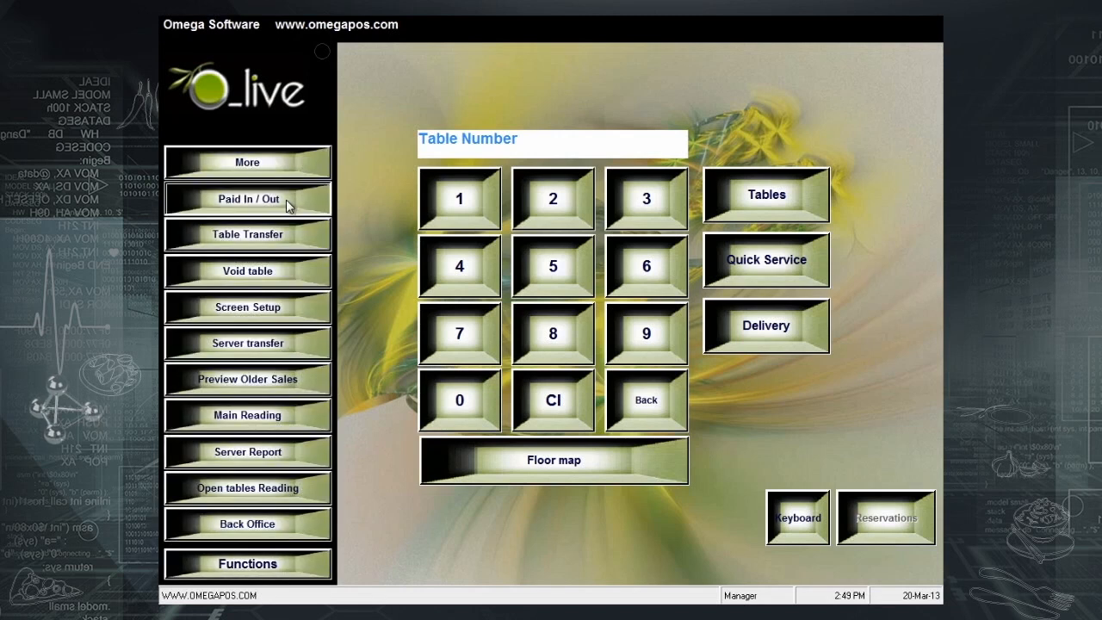
{"action": "left_click", "coordinate": [488, 208]}
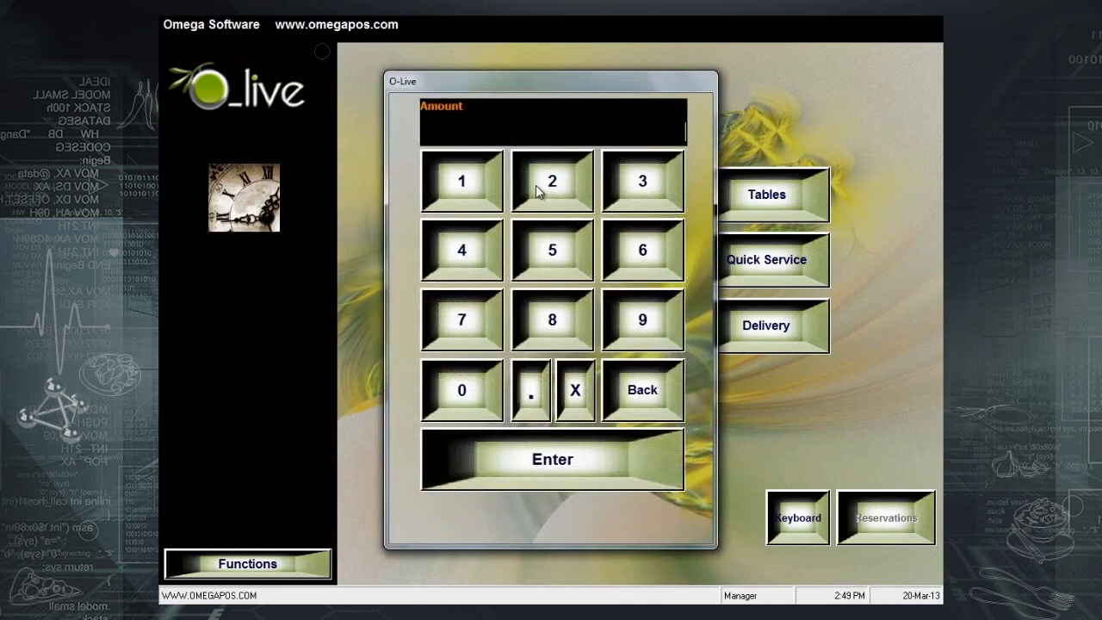
{"action": "left_click", "coordinate": [542, 181]}
{"action": "left_click", "coordinate": [469, 416]}
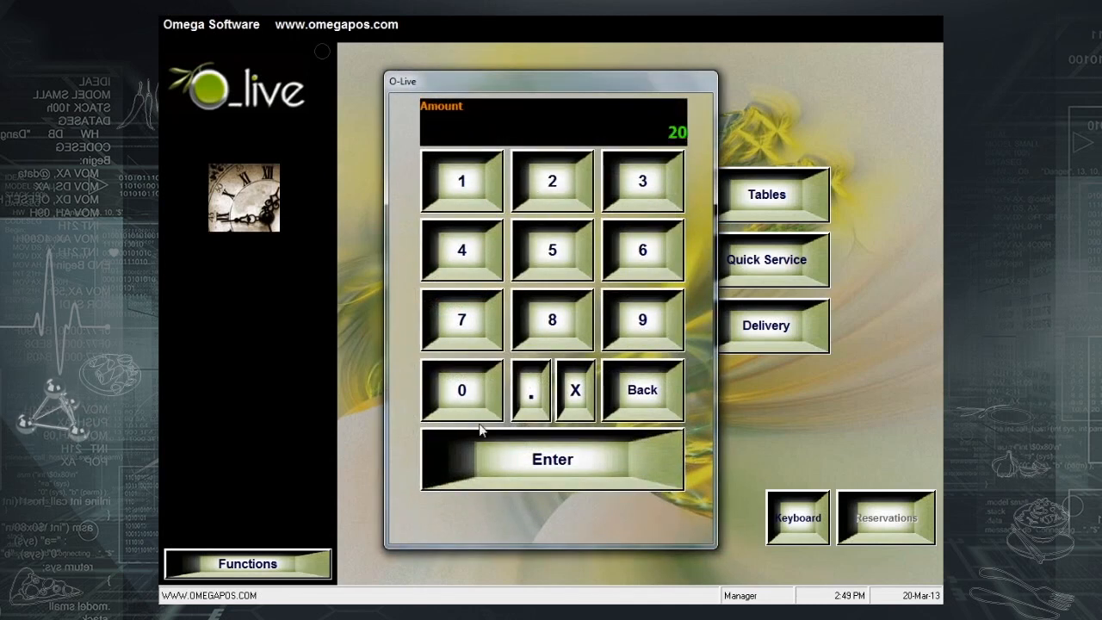
{"action": "left_click", "coordinate": [507, 468]}
{"action": "type", "text": "INVOICE SUPP1"}
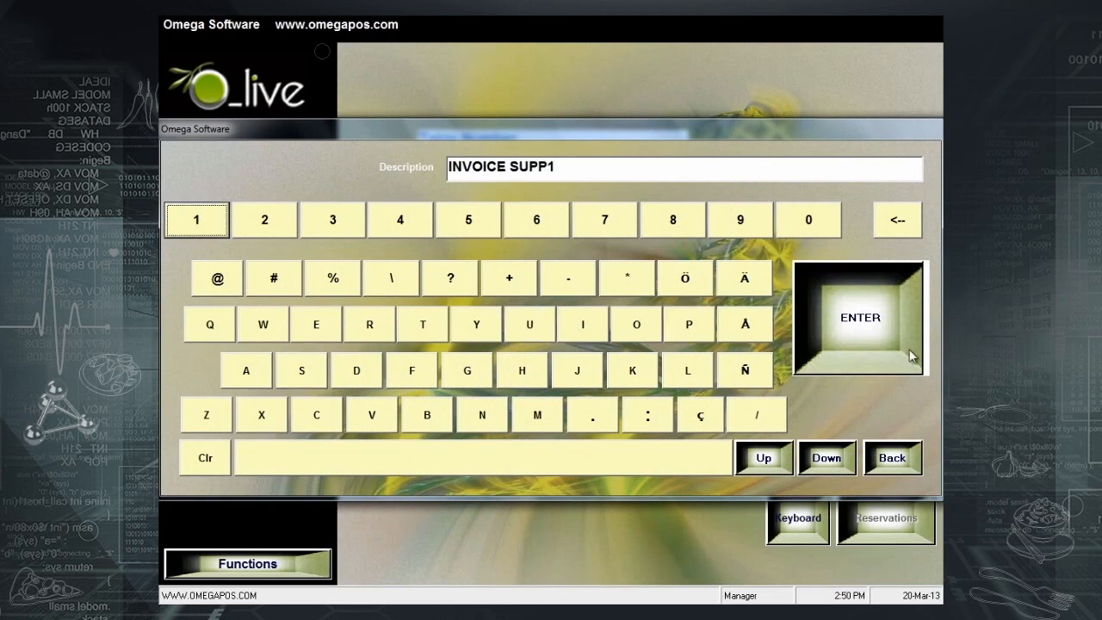
{"action": "left_click", "coordinate": [853, 343]}
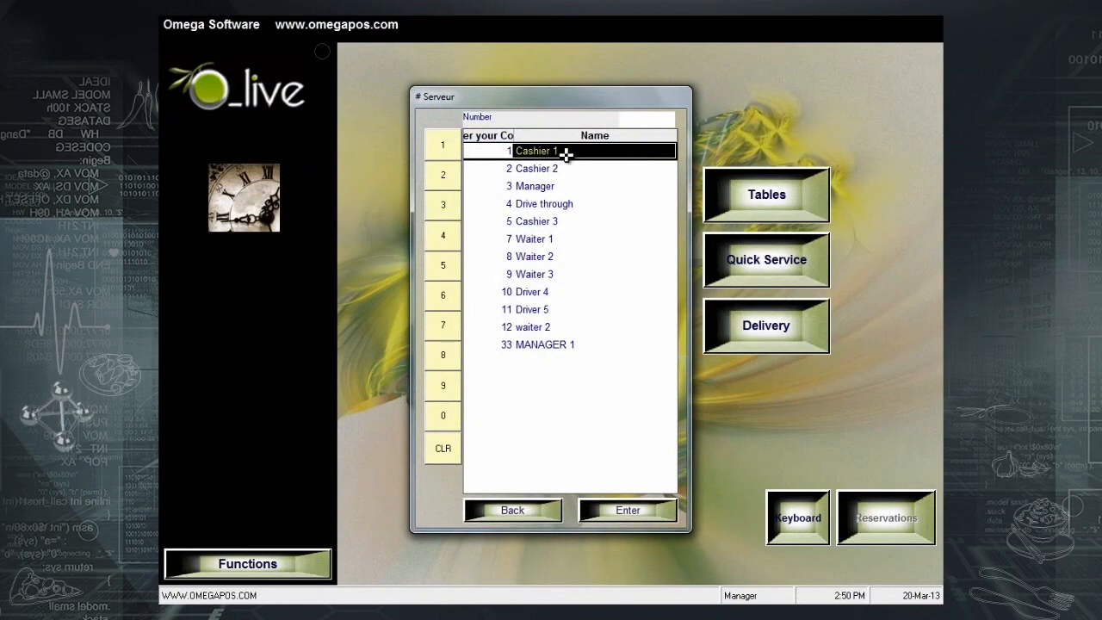
{"action": "left_click", "coordinate": [567, 154]}
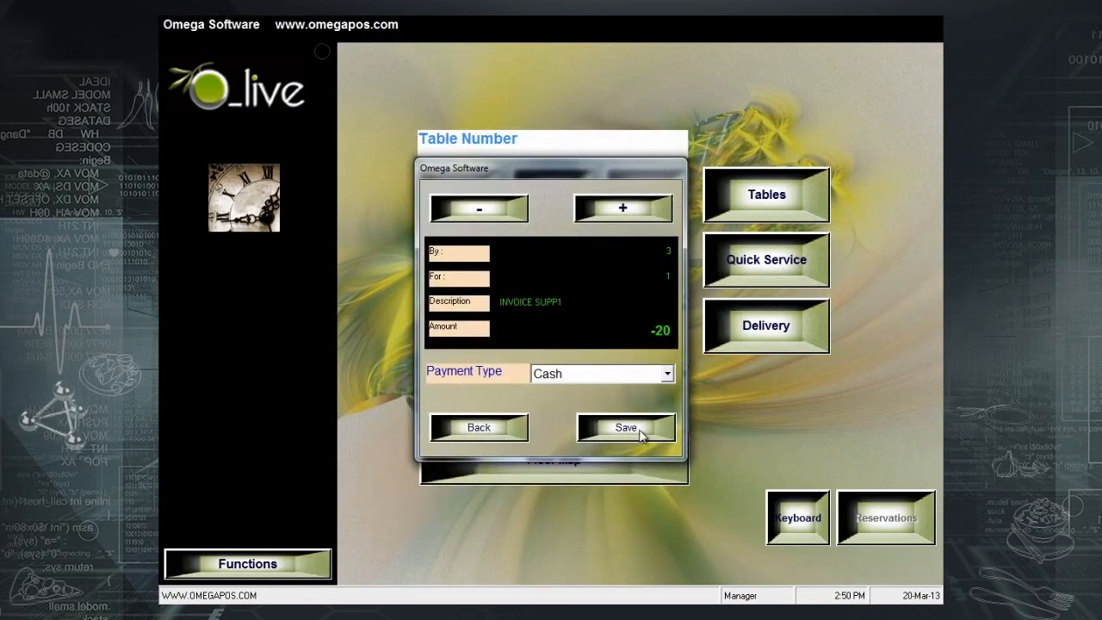
{"action": "left_click", "coordinate": [641, 437]}
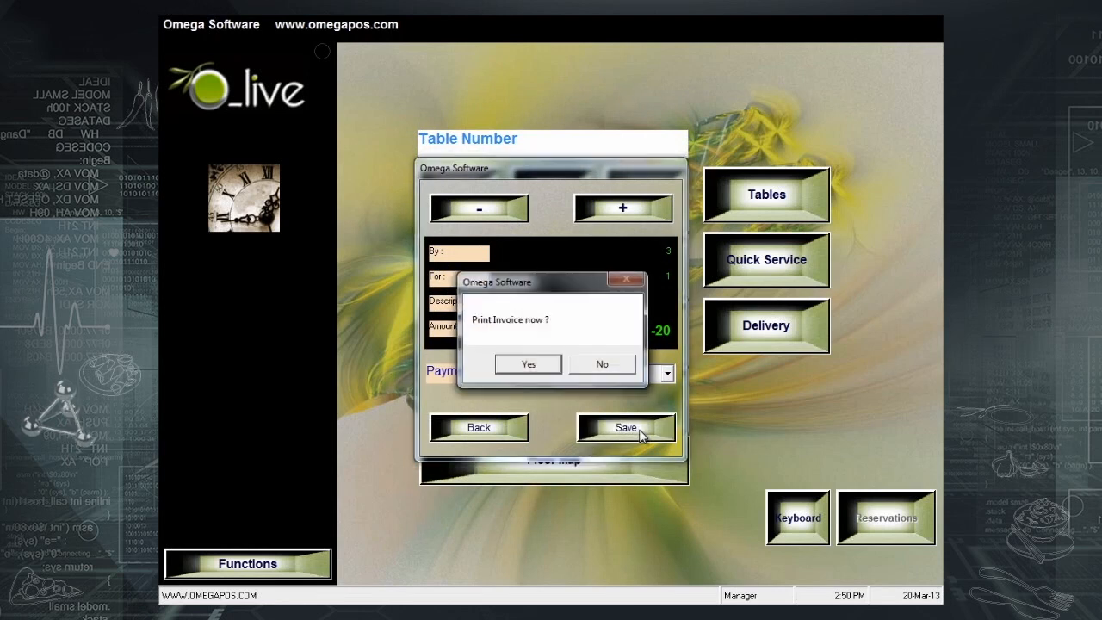
{"action": "left_click", "coordinate": [620, 368]}
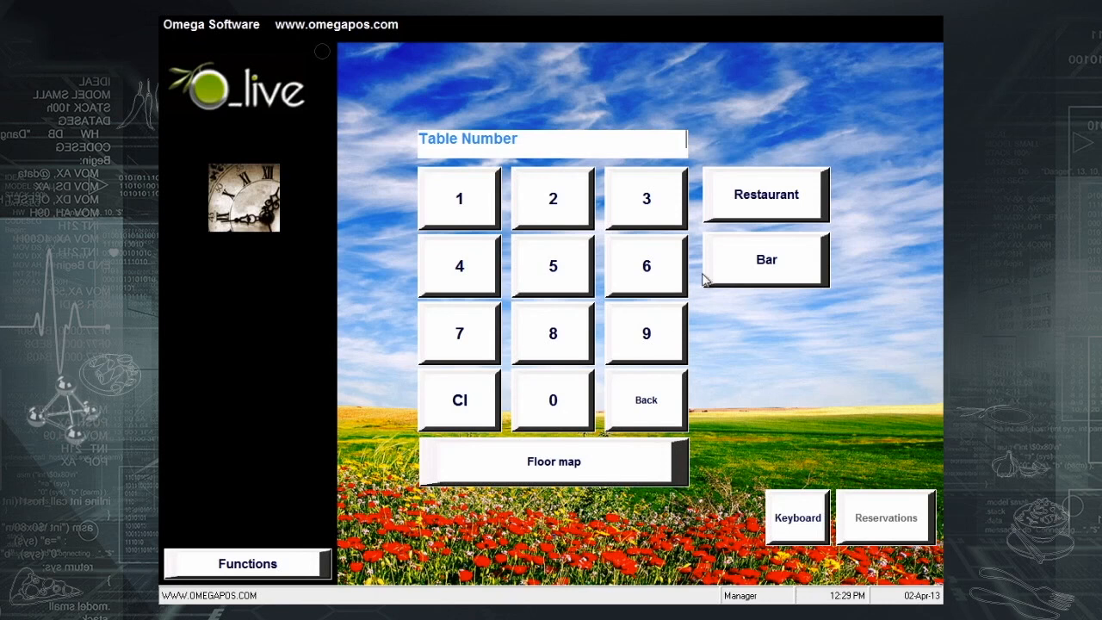
- View the Restaurant floor map, exit it, and bring up the POS functions list
{"action": "left_click", "coordinate": [729, 207]}
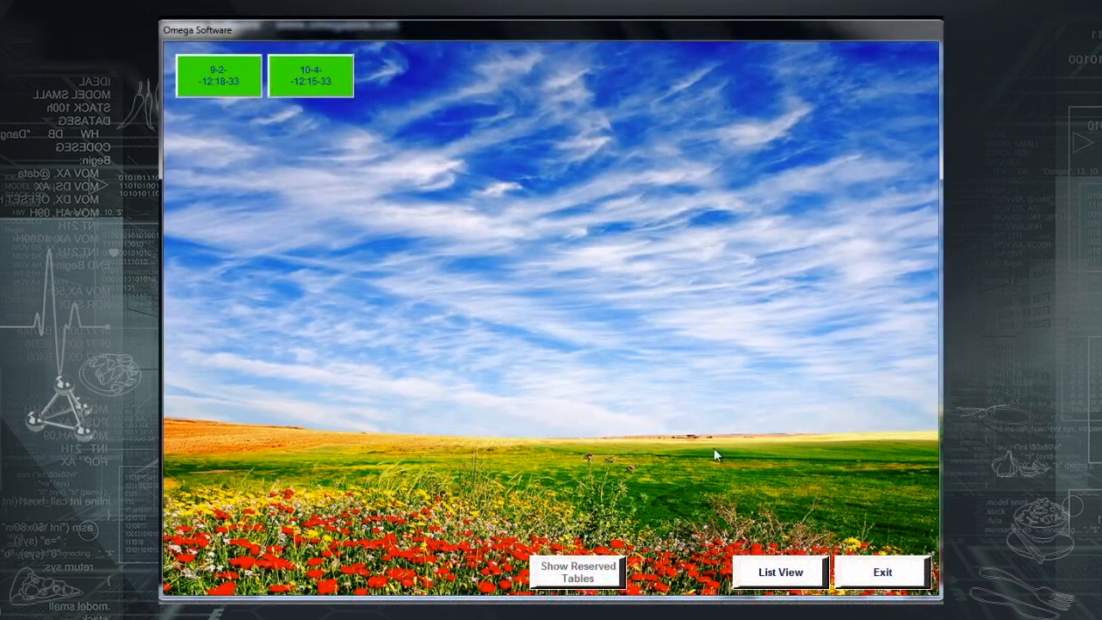
{"action": "left_click", "coordinate": [896, 574]}
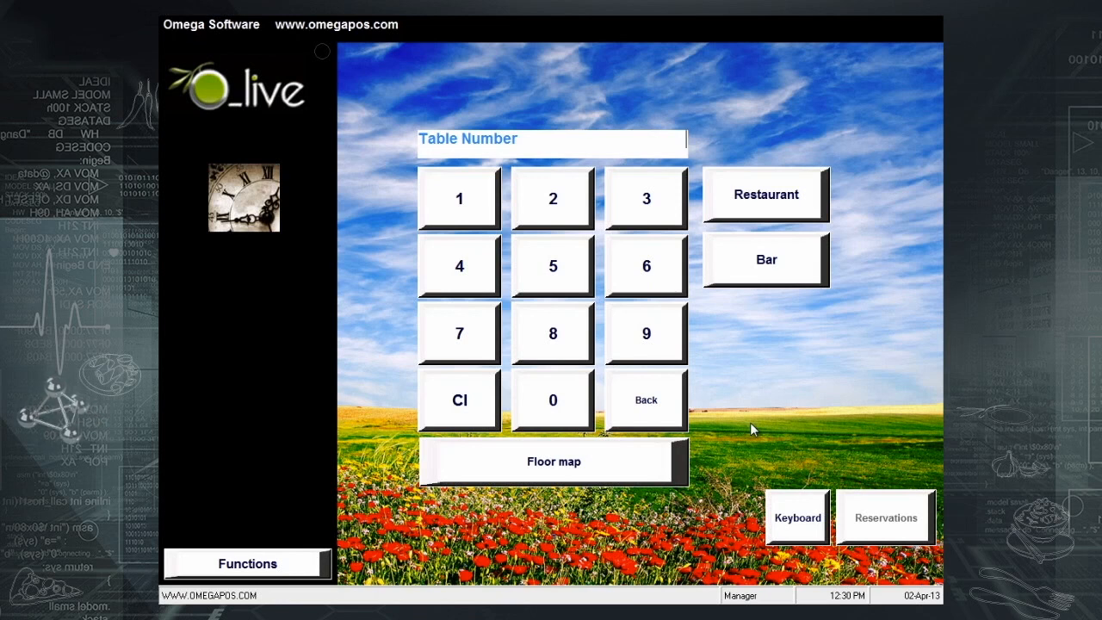
{"action": "left_click", "coordinate": [280, 564]}
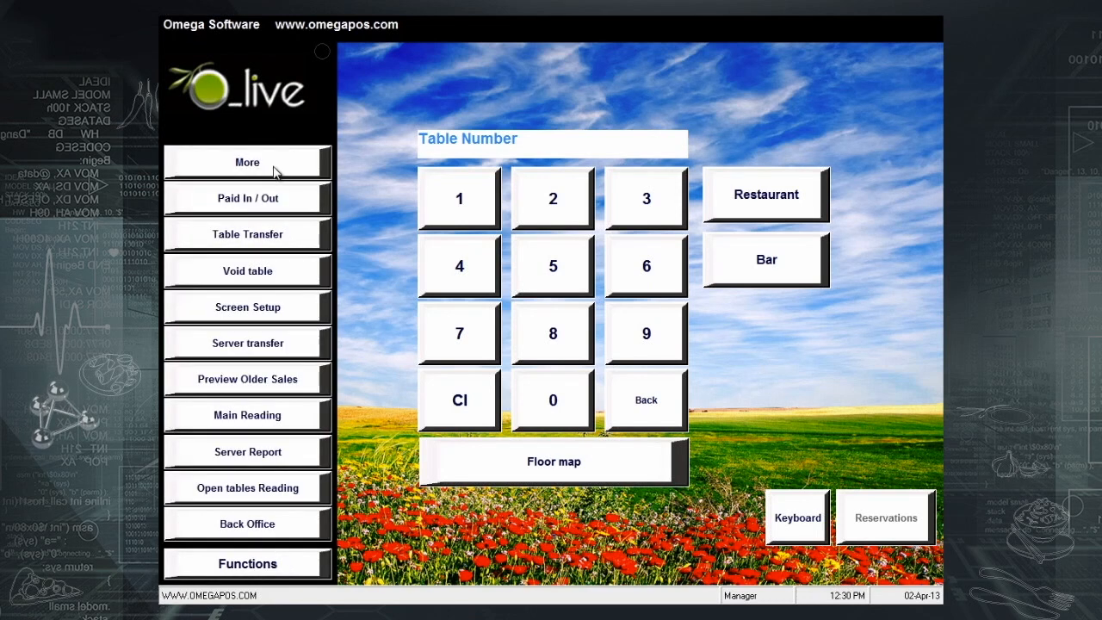
- Open Skin Selection and preview the starry night and snowy Christmas tree skins
{"action": "left_click", "coordinate": [278, 166]}
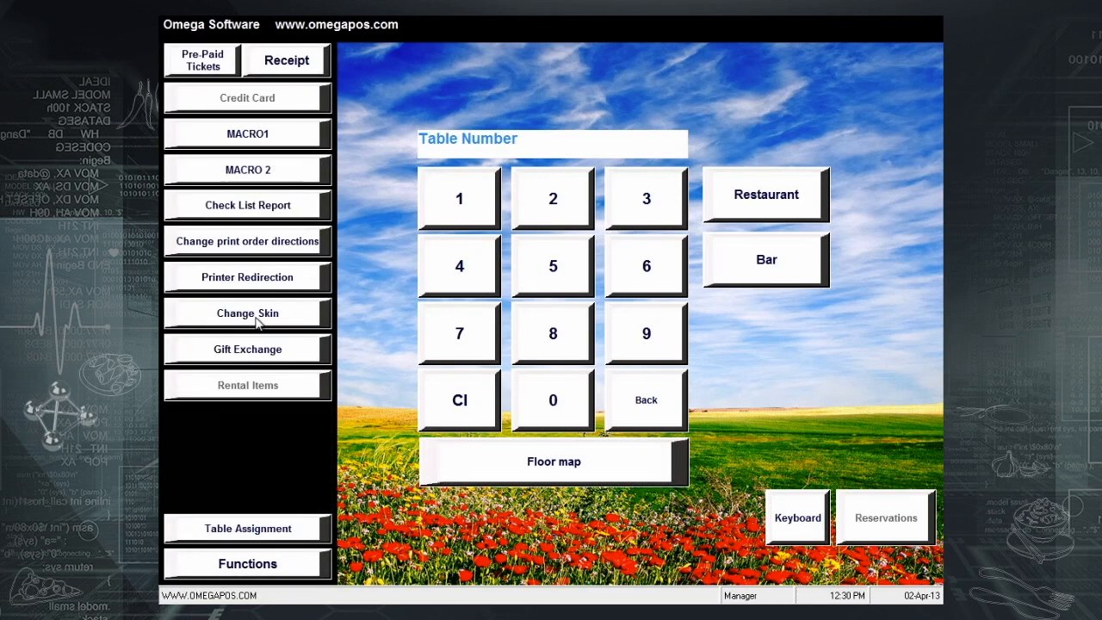
{"action": "left_click", "coordinate": [250, 314]}
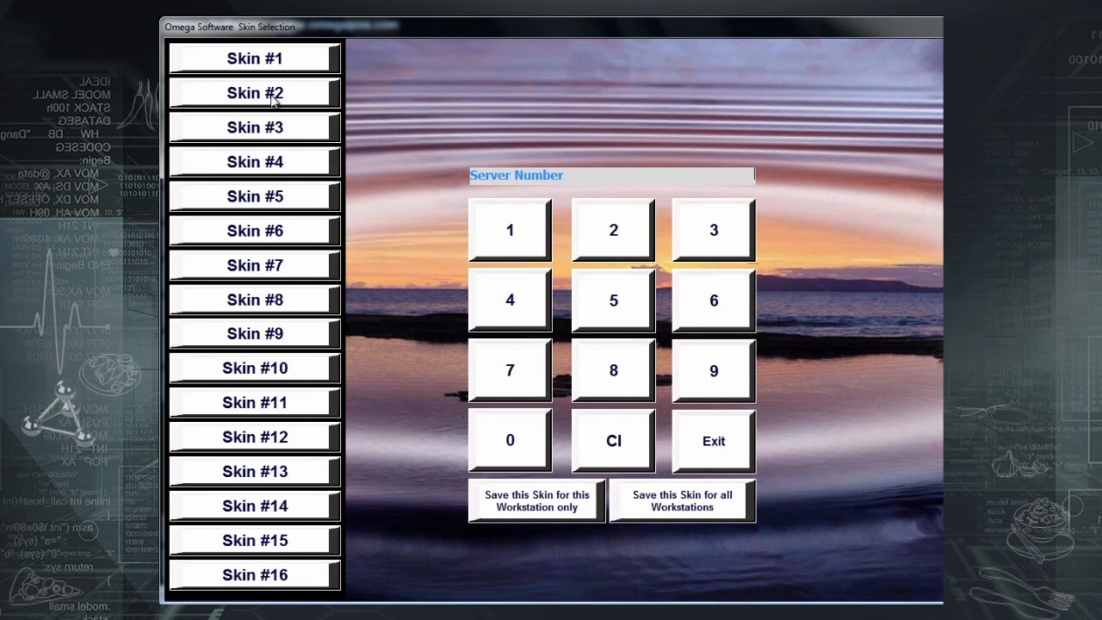
{"action": "left_click", "coordinate": [274, 100]}
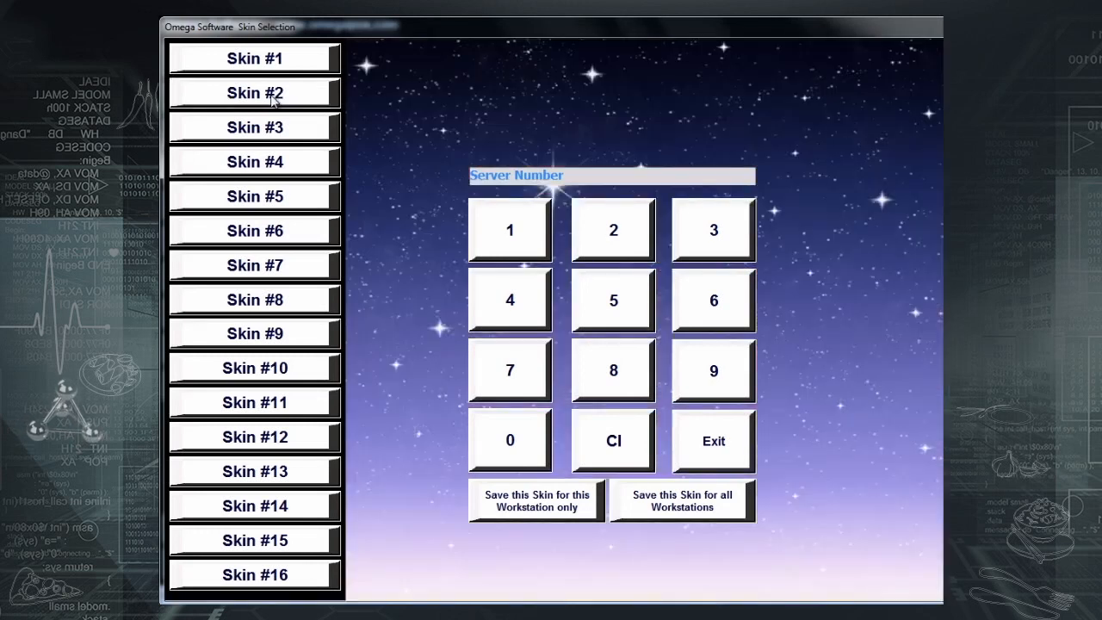
{"action": "left_click", "coordinate": [268, 199]}
{"action": "left_click", "coordinate": [269, 199]}
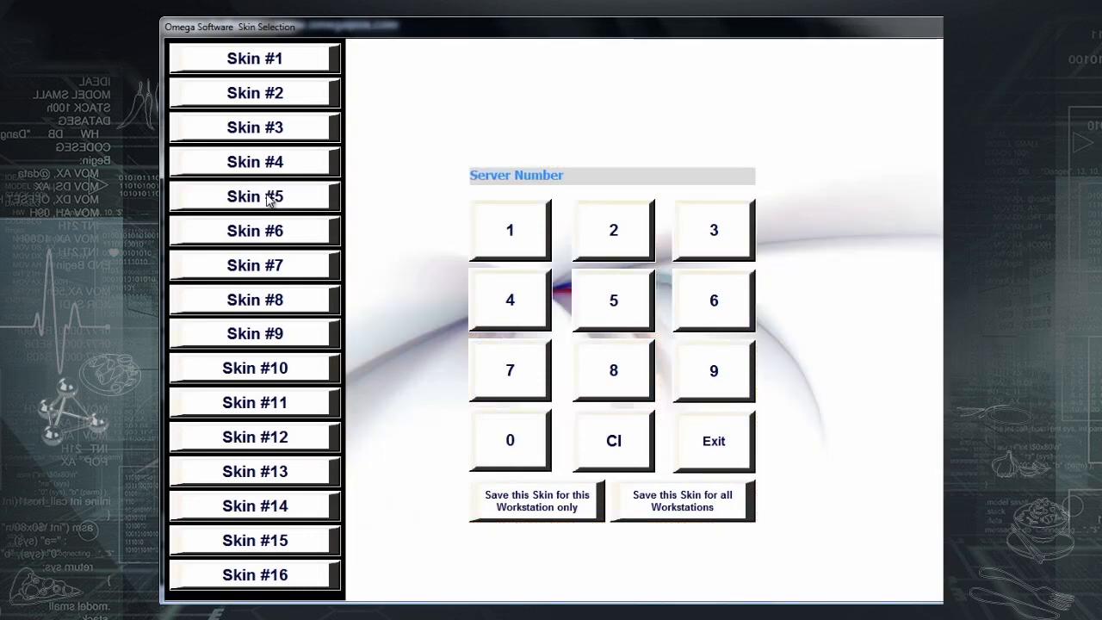
{"action": "left_click", "coordinate": [272, 173]}
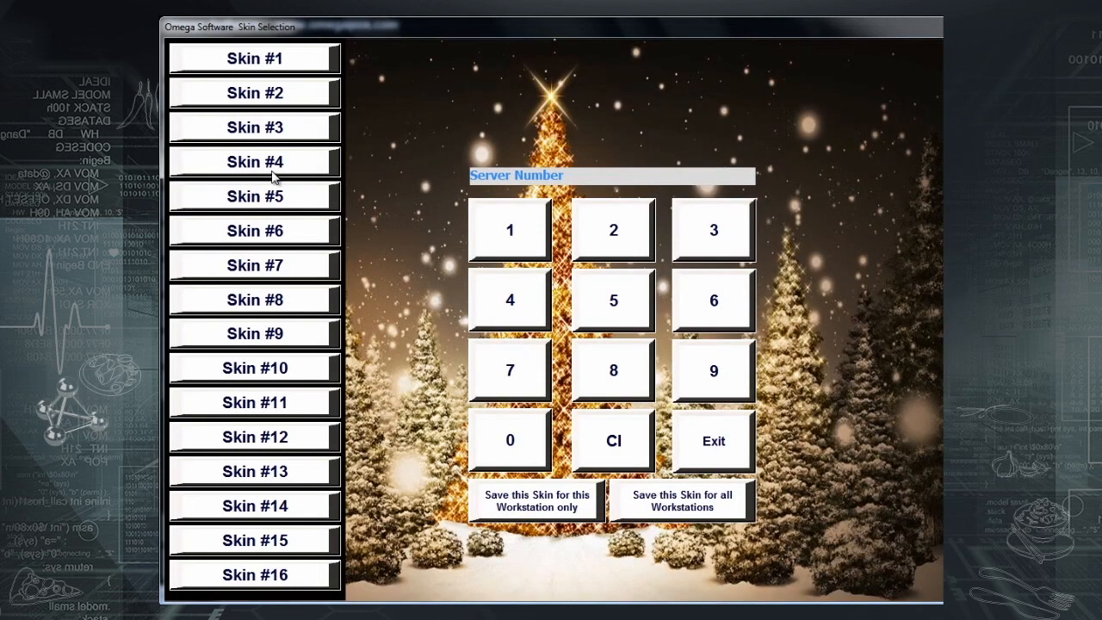
- Preview swirl, roses, droplets, soccer, moon, autumn and sparkling skins, ending on leaf-on-water
{"action": "left_click", "coordinate": [231, 200]}
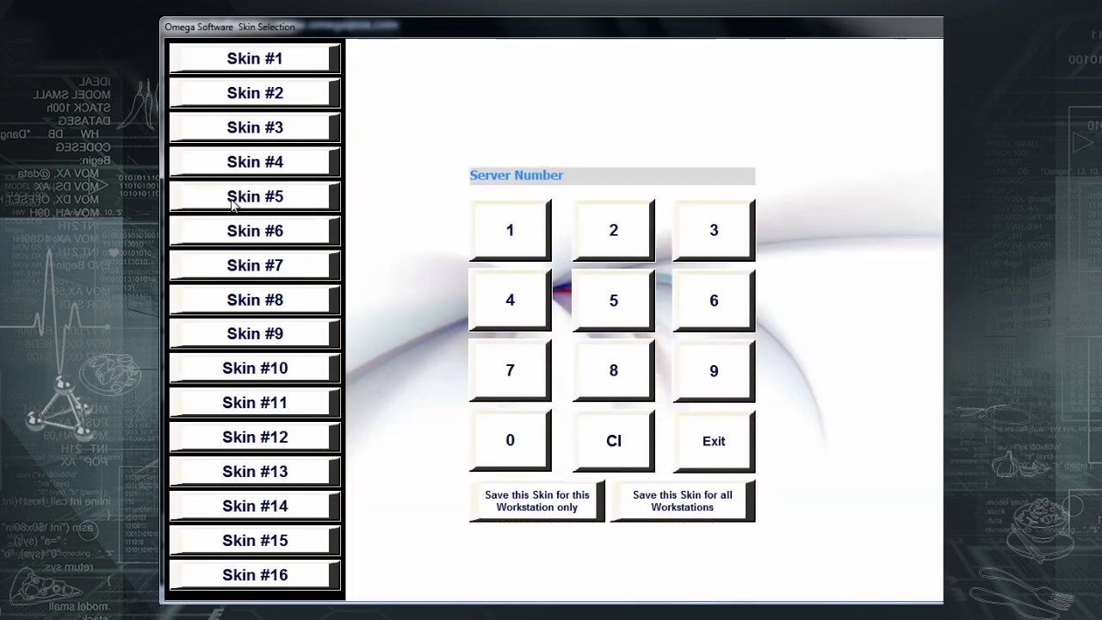
{"action": "left_click", "coordinate": [239, 269]}
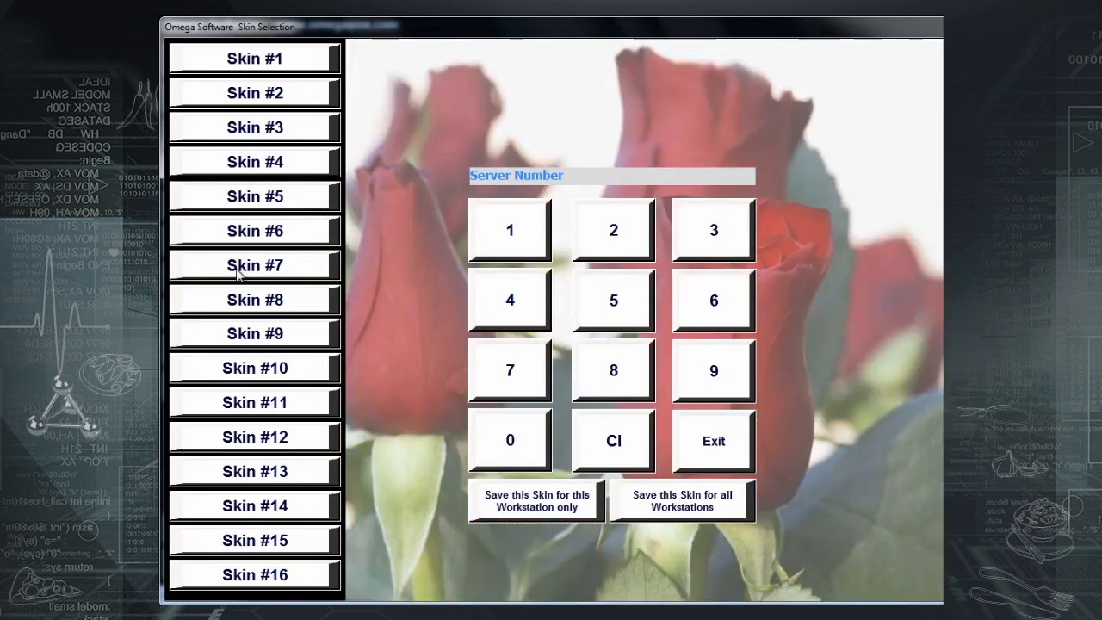
{"action": "left_click", "coordinate": [296, 301]}
{"action": "left_click", "coordinate": [274, 341]}
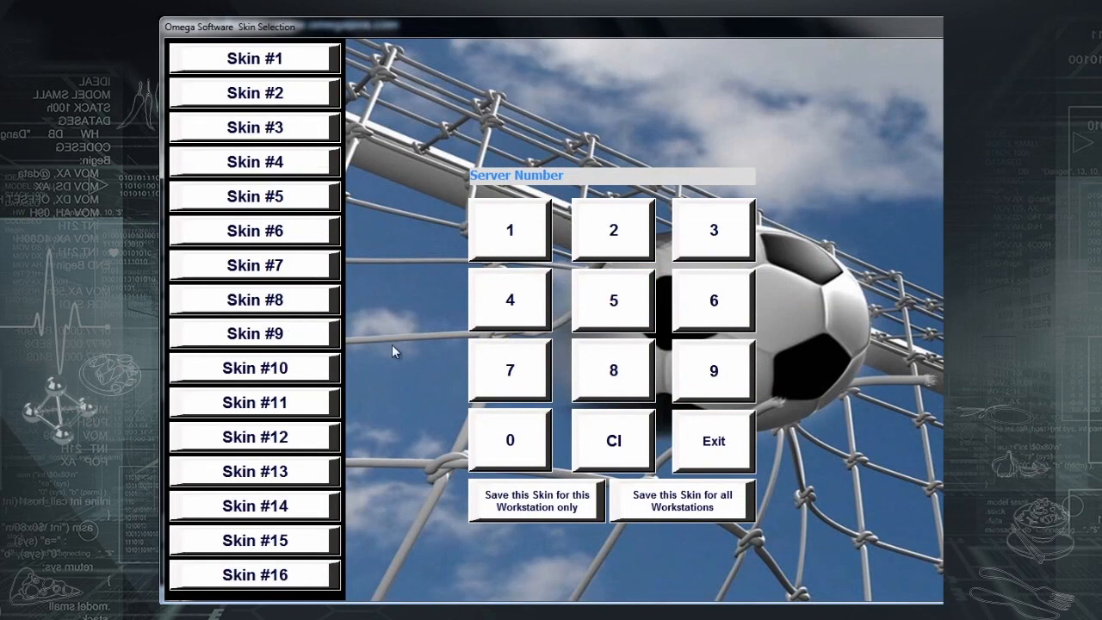
{"action": "left_click", "coordinate": [308, 370]}
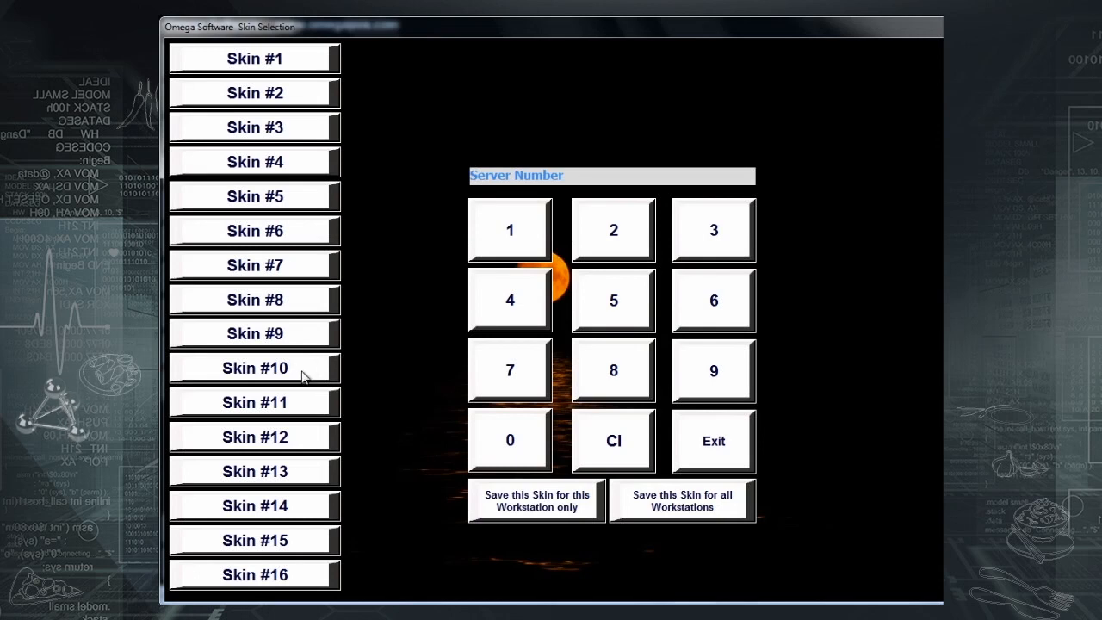
{"action": "left_click", "coordinate": [293, 405]}
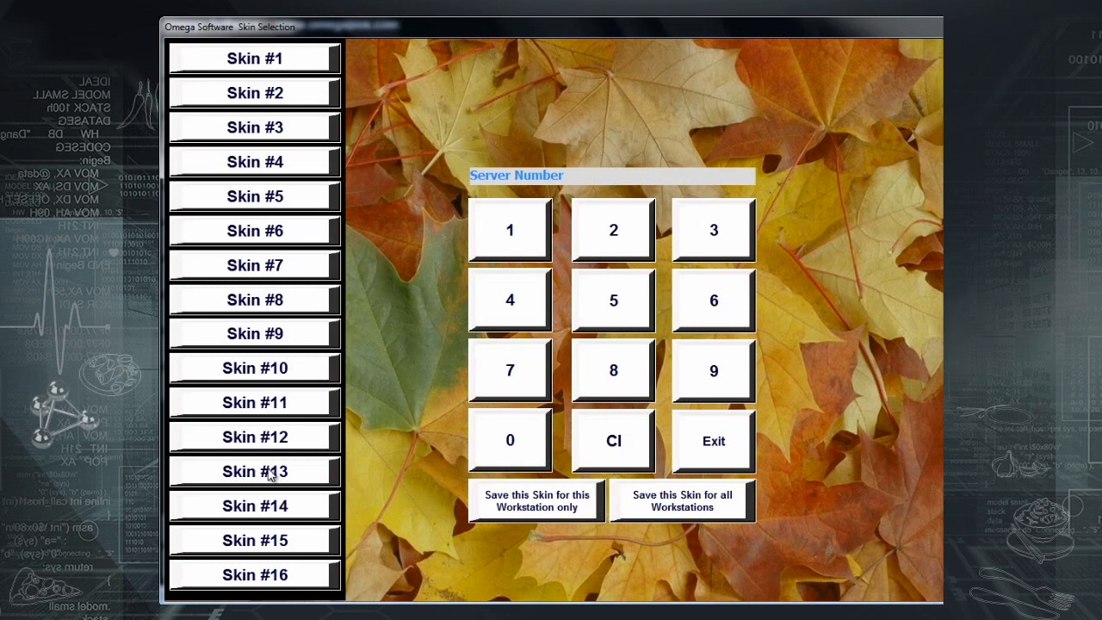
{"action": "left_click", "coordinate": [270, 476]}
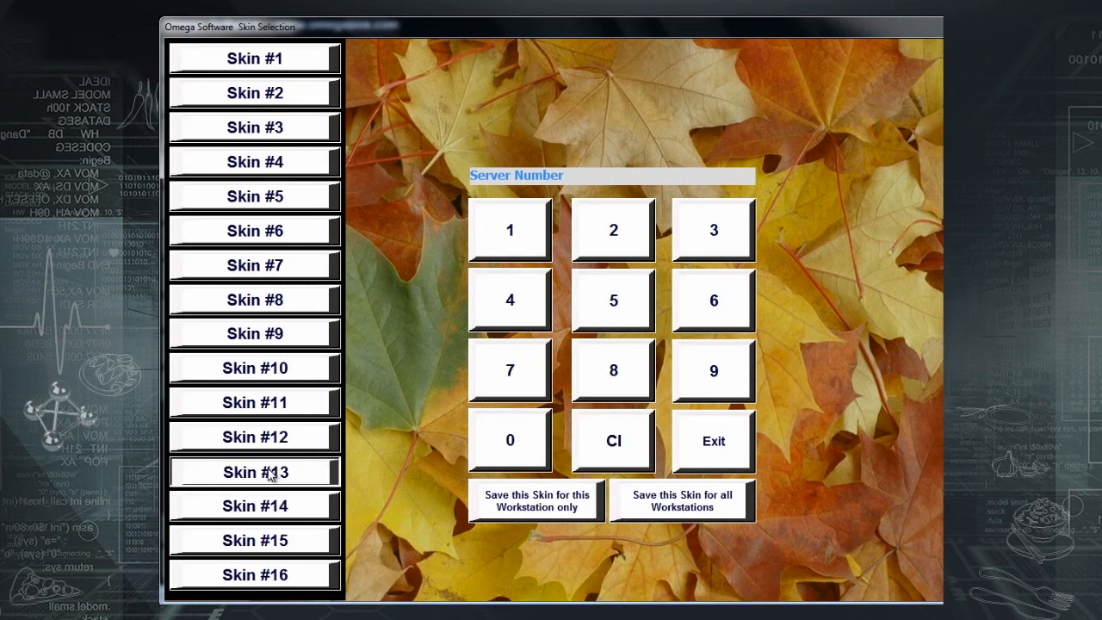
{"action": "left_click", "coordinate": [274, 506]}
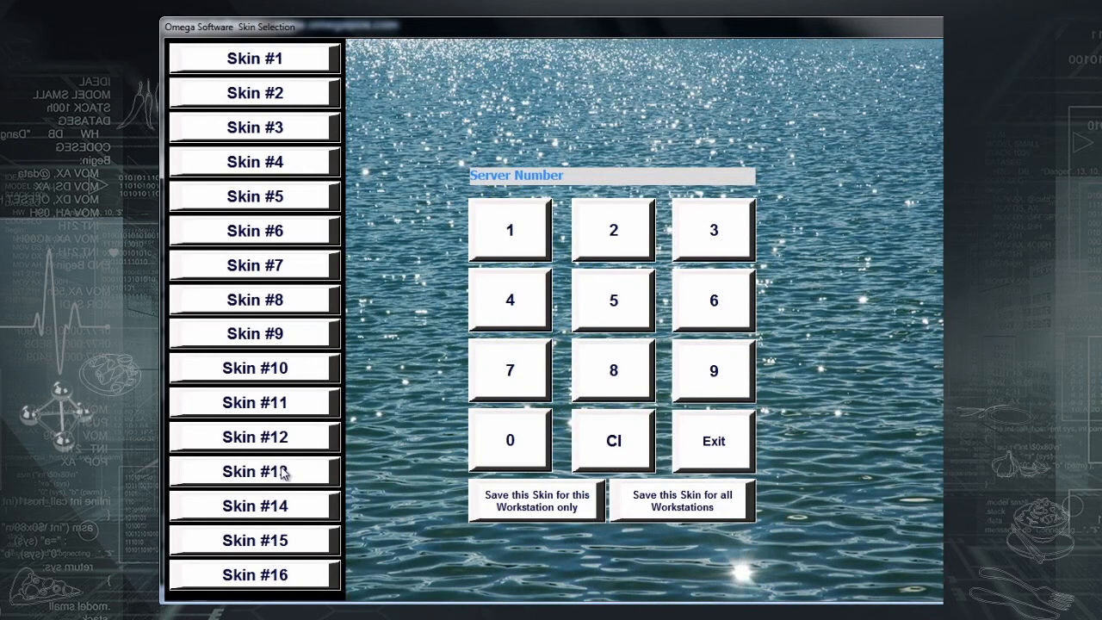
{"action": "left_click", "coordinate": [282, 471]}
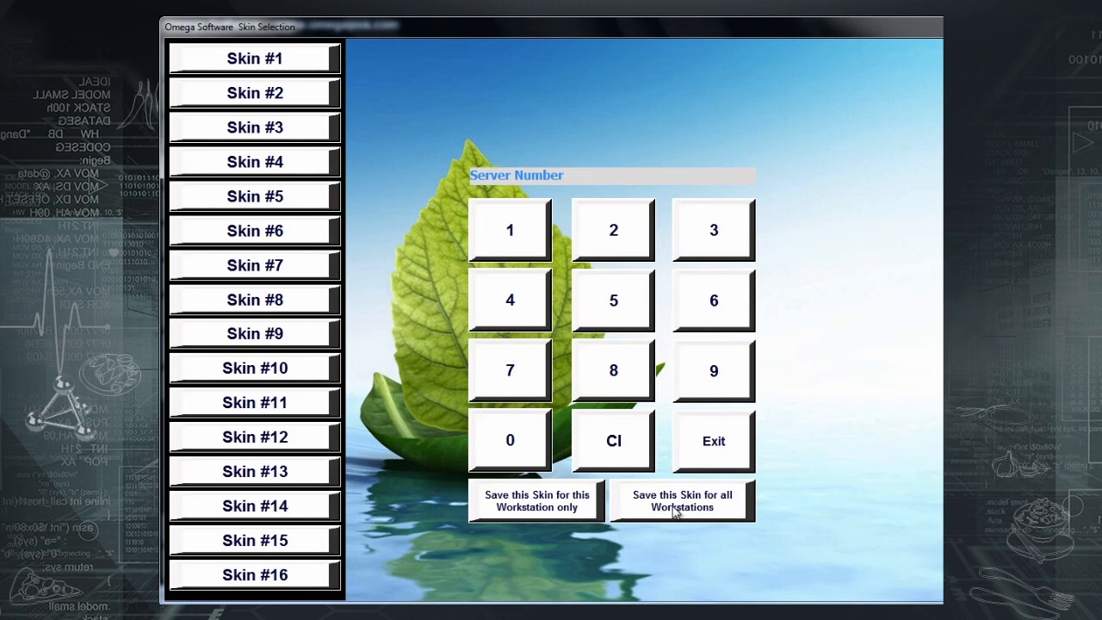
- Save the leaf-on-water skin for all workstations, dismiss the notice, and log out
{"action": "left_click", "coordinate": [676, 511]}
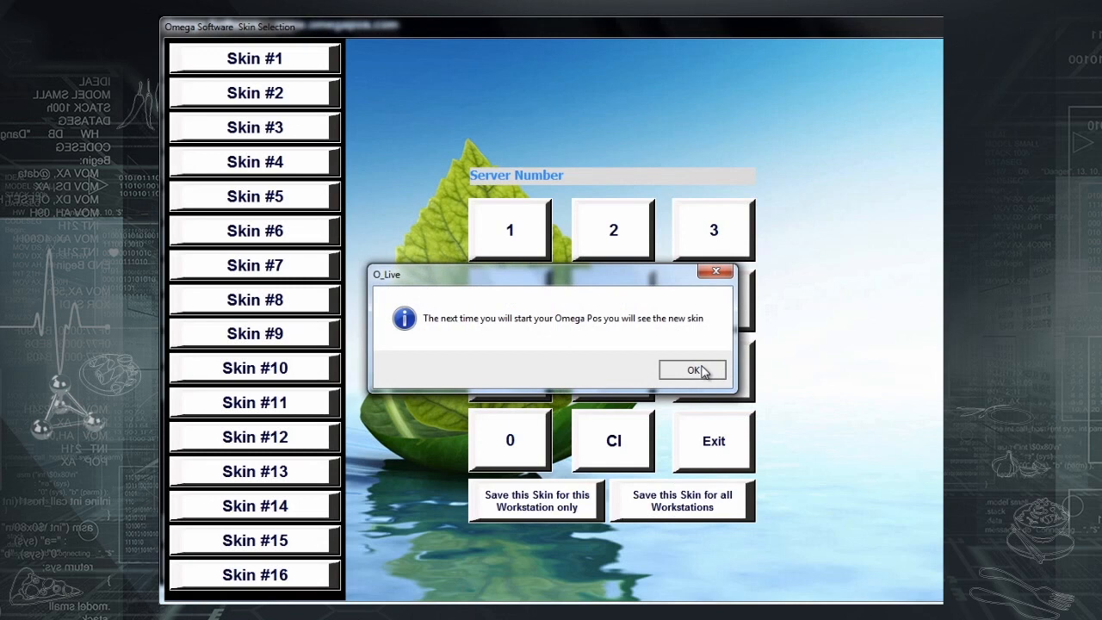
{"action": "left_click", "coordinate": [699, 370]}
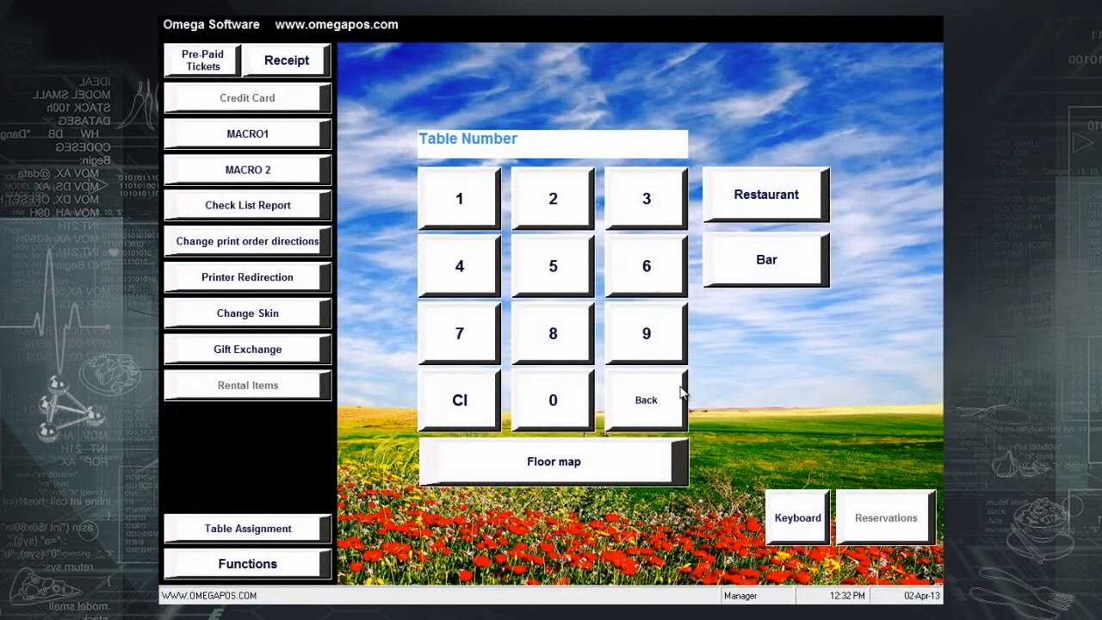
{"action": "left_click", "coordinate": [676, 396]}
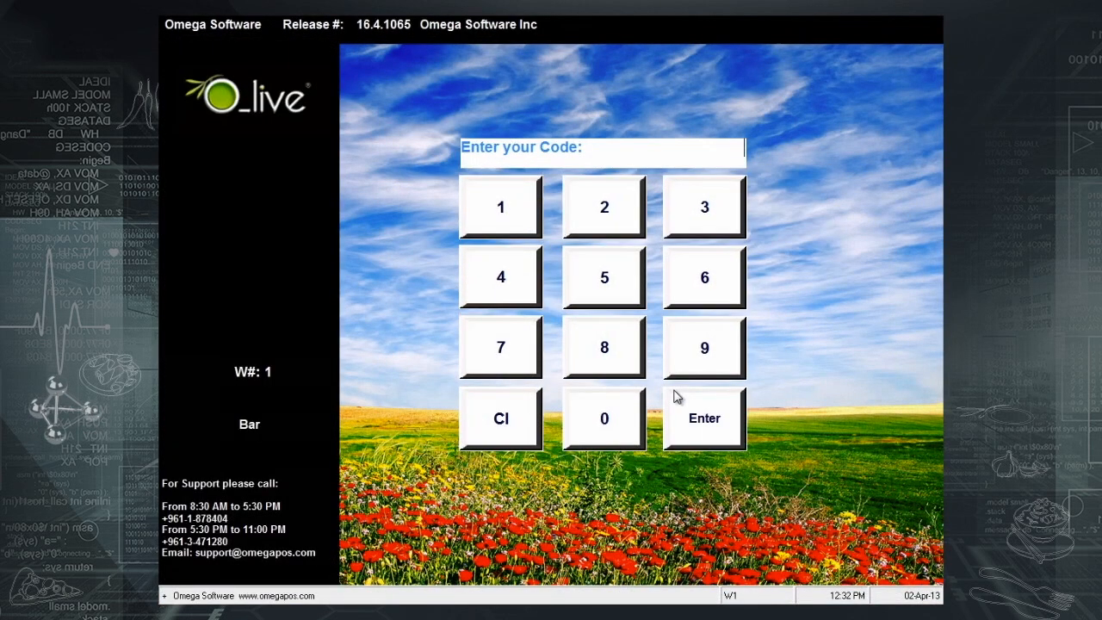
- Sign back in by entering the access code on the keypad
{"action": "left_click", "coordinate": [507, 221]}
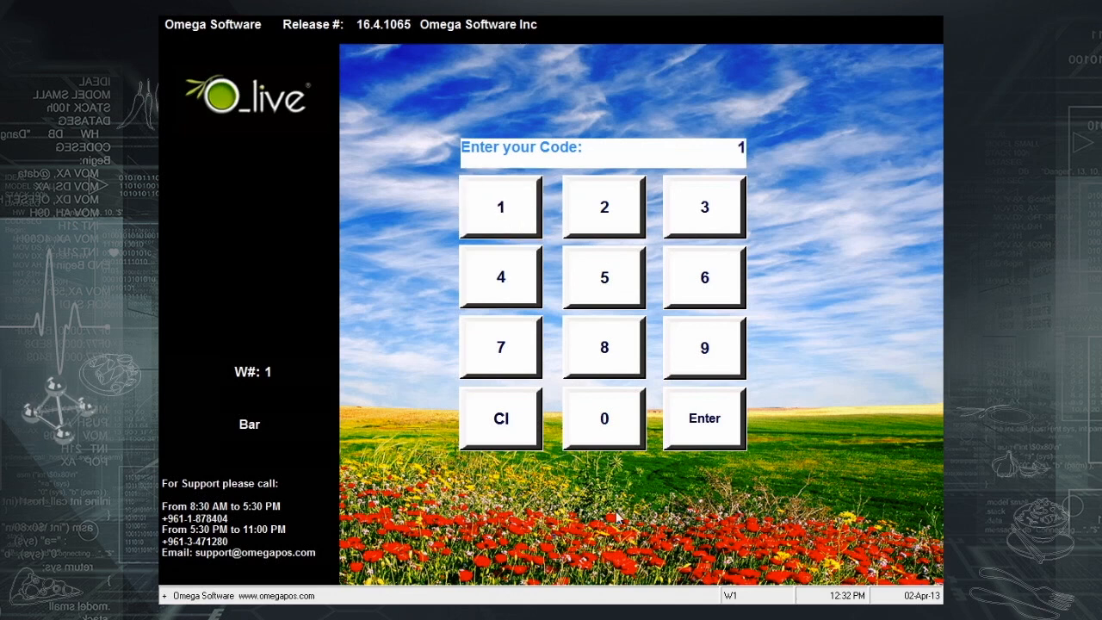
{"action": "left_click", "coordinate": [623, 434]}
{"action": "left_click", "coordinate": [623, 435]}
{"action": "left_click", "coordinate": [623, 434]}
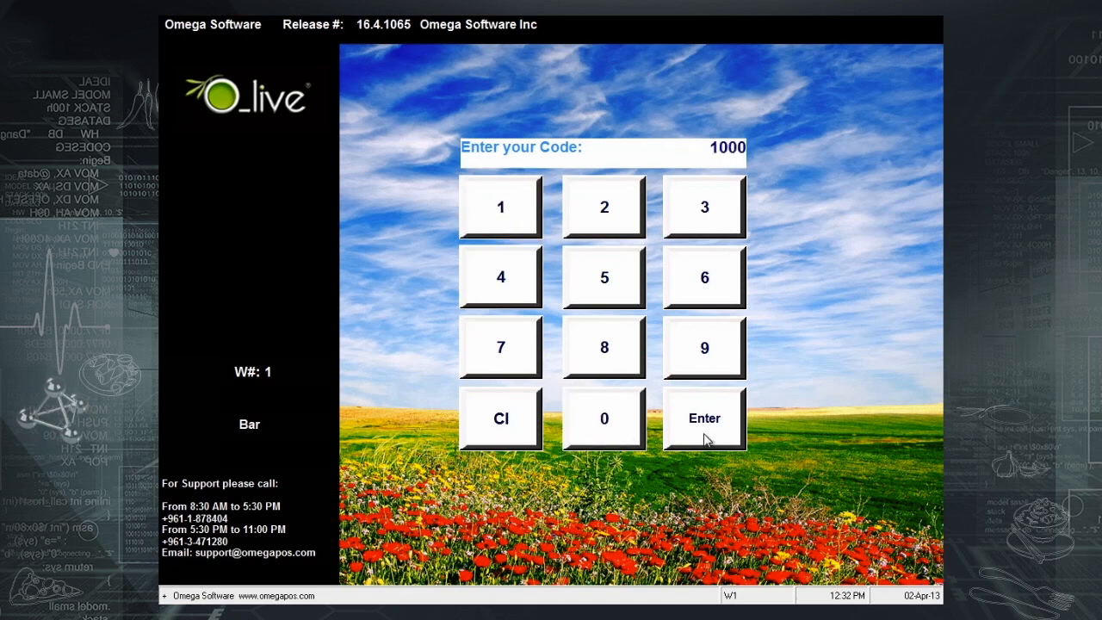
{"action": "left_click", "coordinate": [705, 438]}
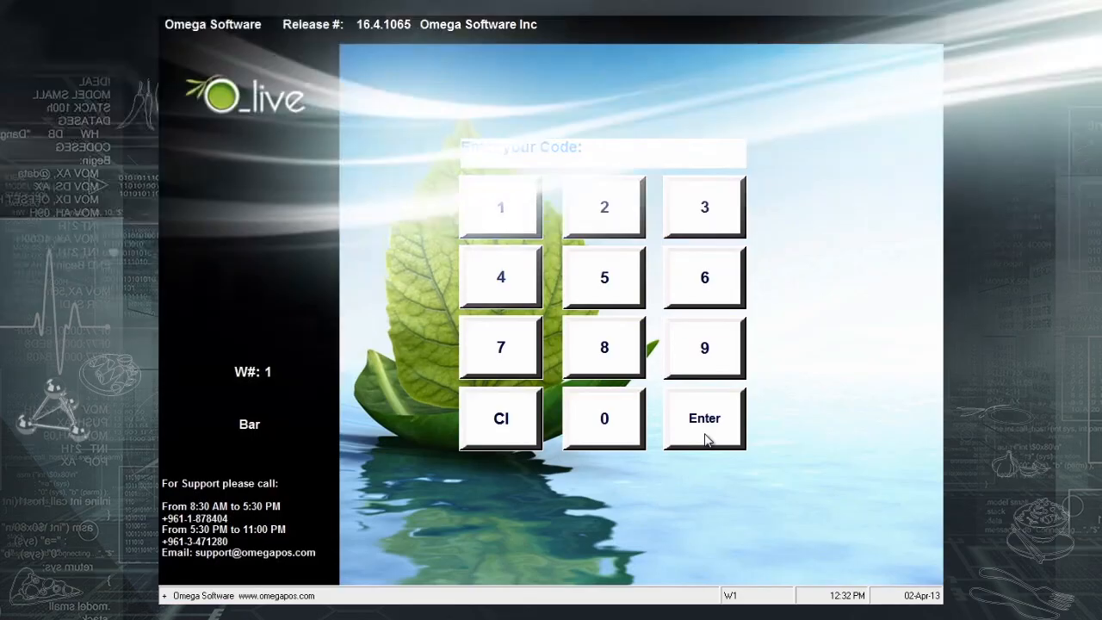